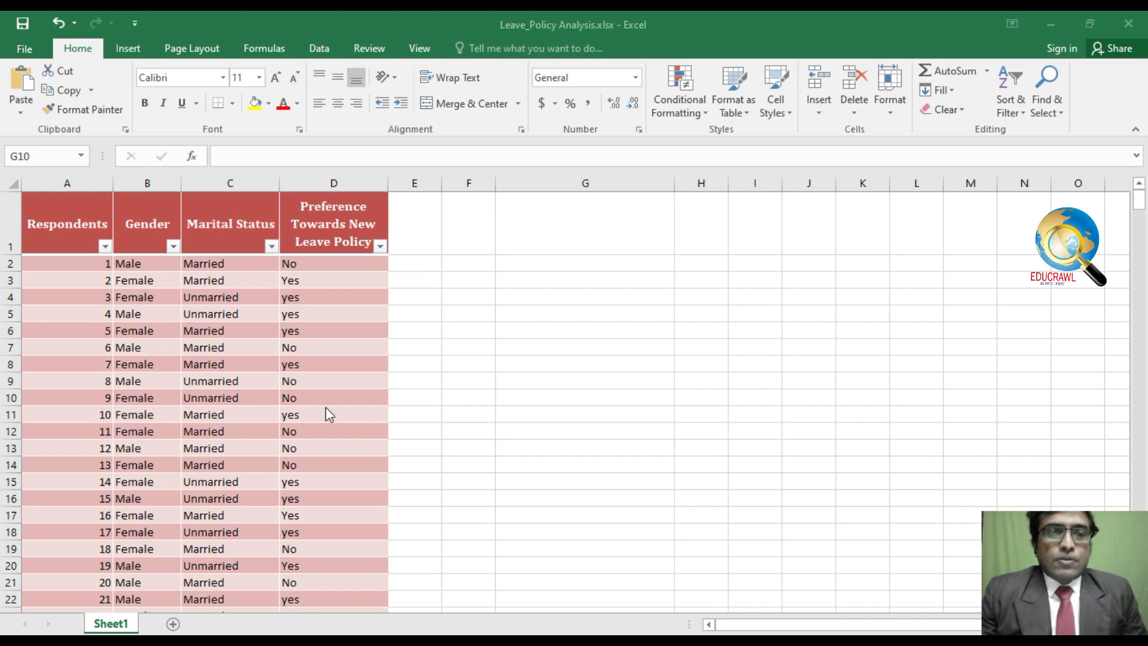
Enter the shortcut note "ctl+shift+8" in cell G10.
{"action": "left_click", "coordinate": [241, 403]}
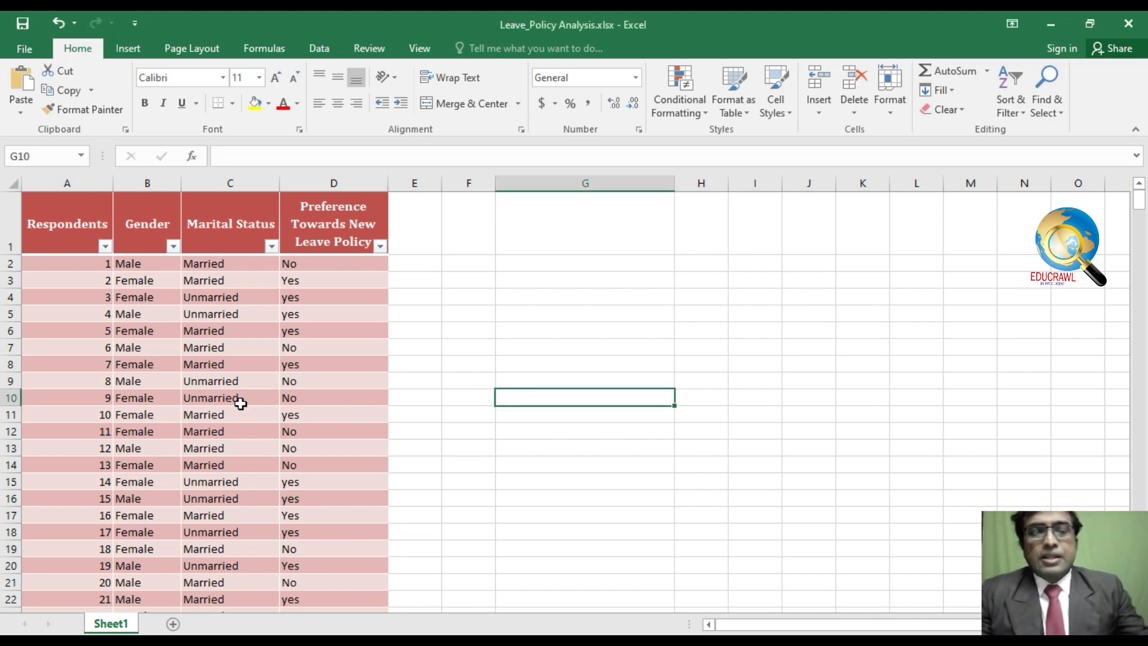
{"action": "type", "text": "c"}
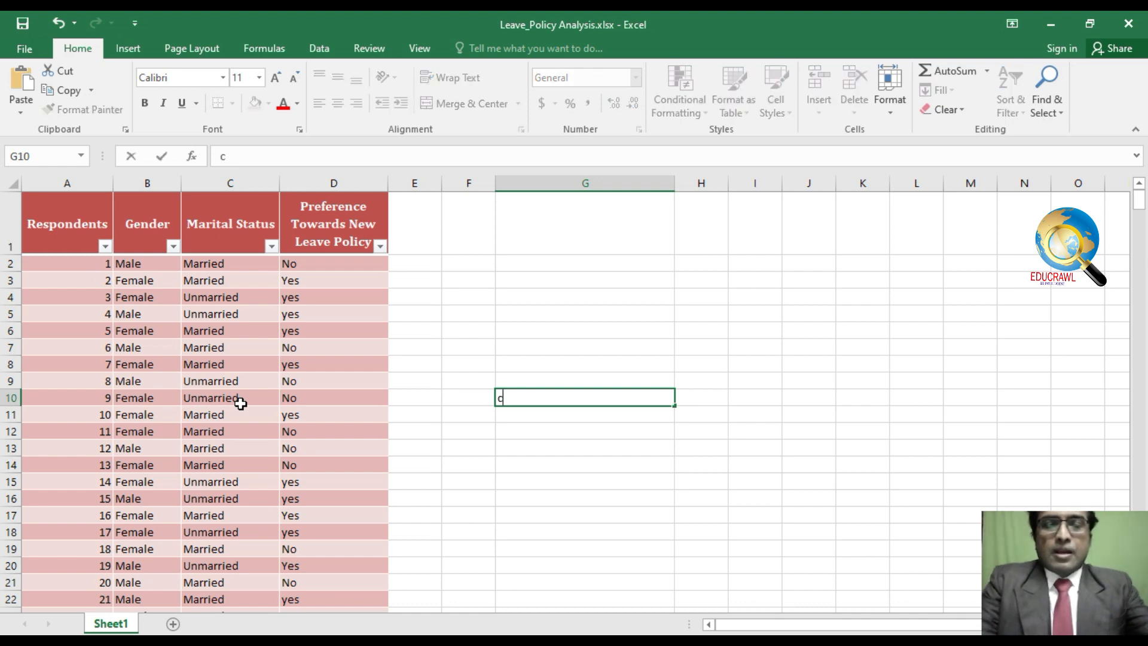
{"action": "type", "text": "tl+shit"}
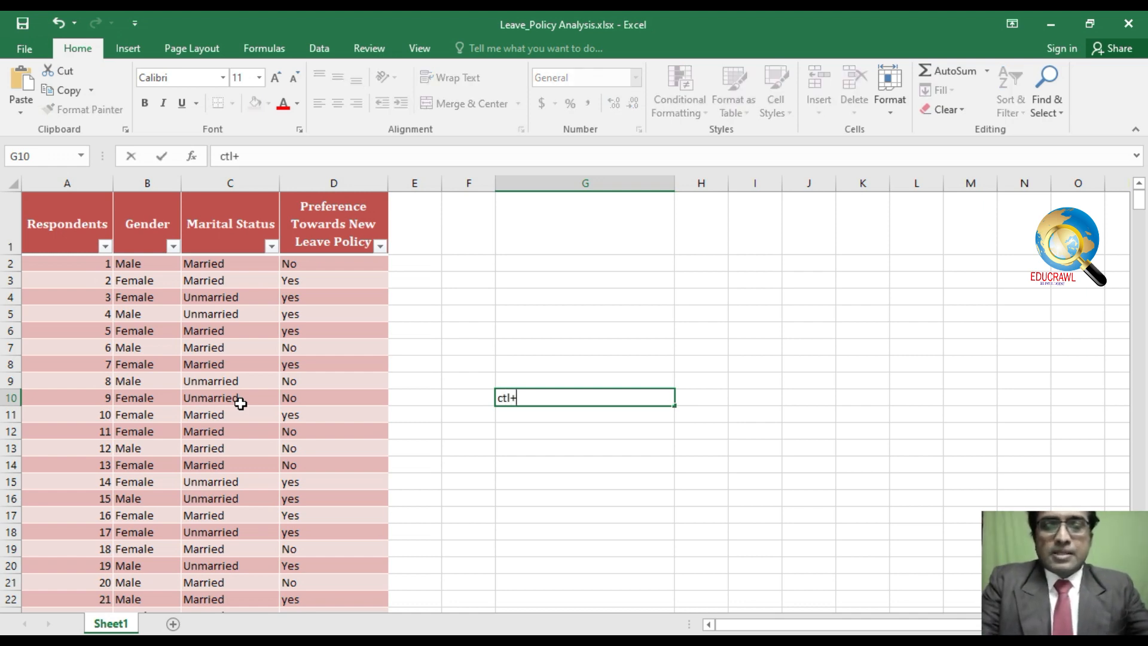
{"action": "key", "text": "BackSpace"}
{"action": "type", "text": "ft+8"}
{"action": "left_click", "coordinate": [562, 513]}
Increase the font size of the shortcut note in G10 to 24.
{"action": "left_click", "coordinate": [533, 401]}
{"action": "left_click", "coordinate": [276, 78]}
{"action": "left_click", "coordinate": [276, 78]}
{"action": "left_click", "coordinate": [276, 78]}
{"action": "left_click", "coordinate": [276, 78]}
{"action": "left_click", "coordinate": [275, 78]}
{"action": "left_click", "coordinate": [276, 77]}
{"action": "left_click", "coordinate": [276, 78]}
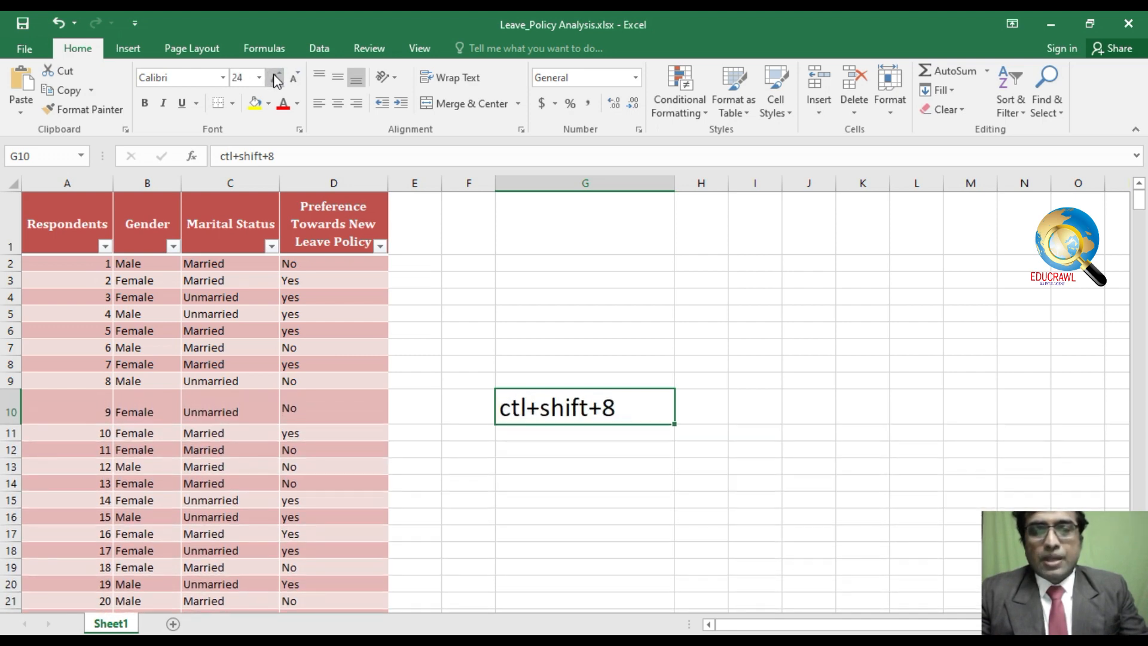
{"action": "left_click", "coordinate": [572, 455]}
Select the entire leave policy survey table, including its header row.
{"action": "left_click", "coordinate": [207, 366]}
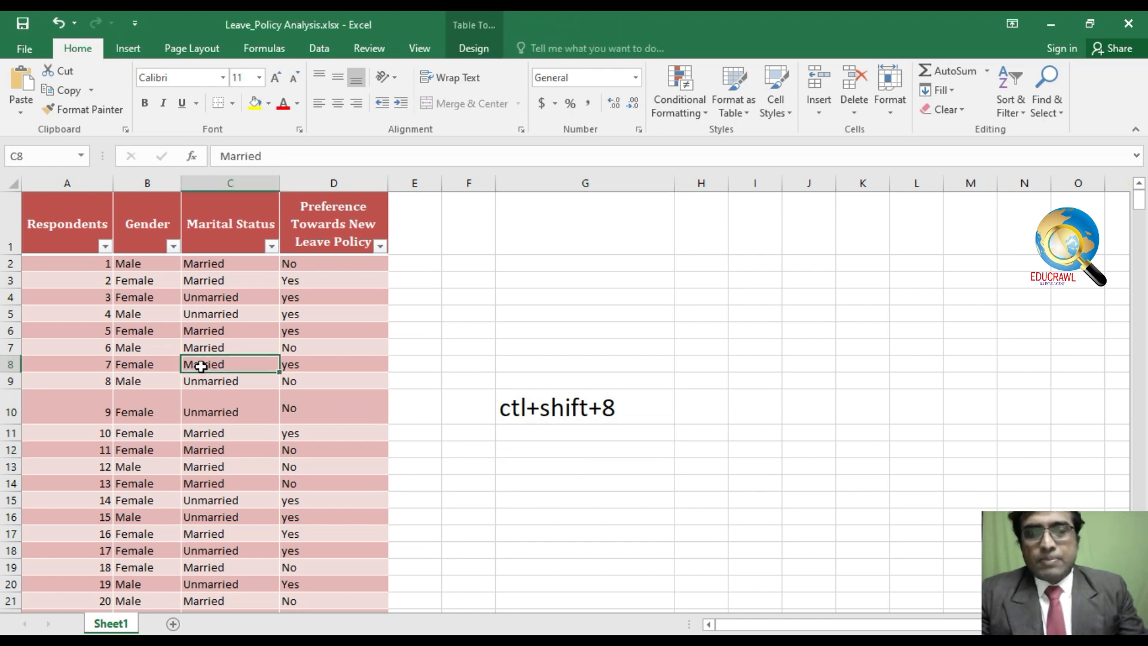
{"action": "left_click", "coordinate": [226, 386]}
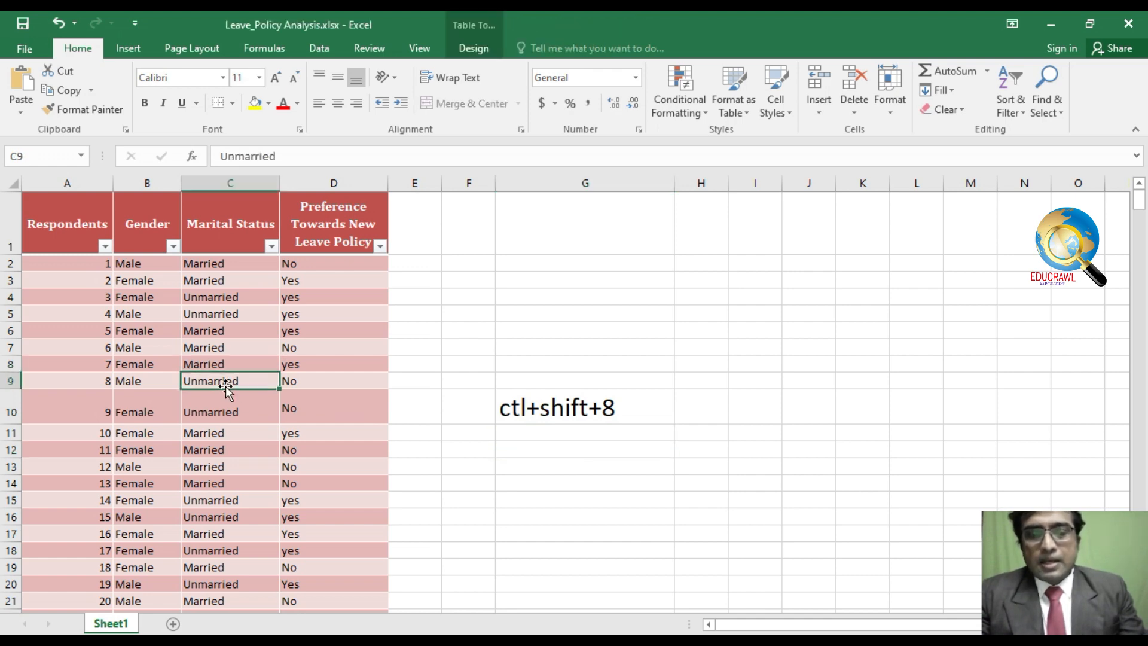
{"action": "key", "text": "ctrl+shift+8"}
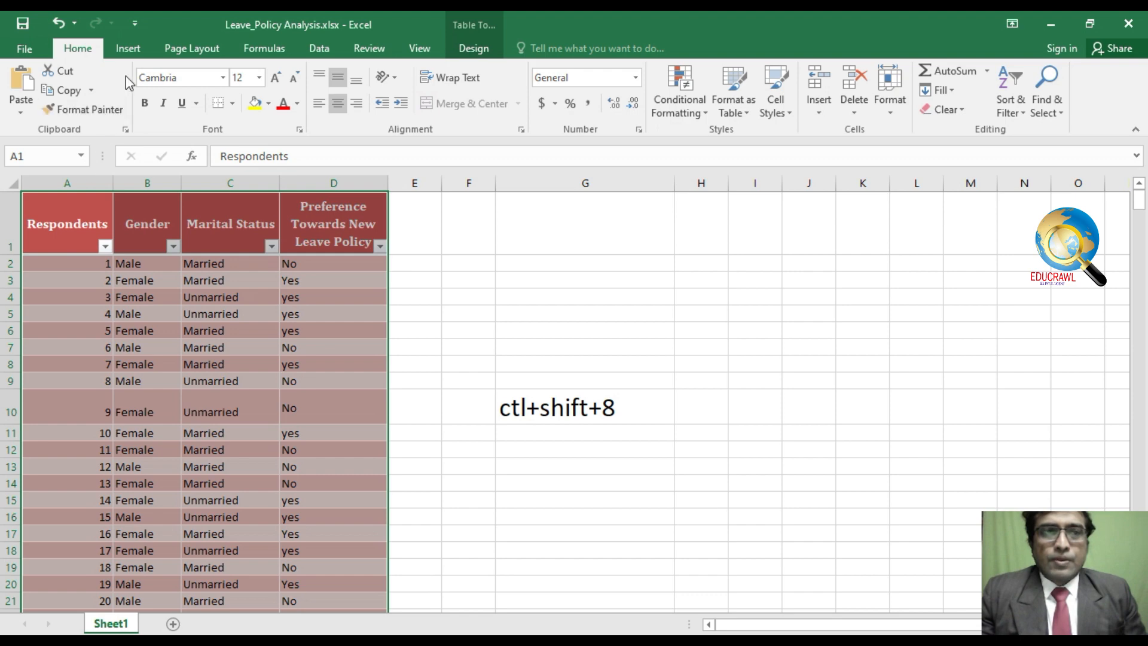
Create a PivotTable from the LeavePolicy table on a new worksheet, checking the source range first.
{"action": "left_click", "coordinate": [128, 48]}
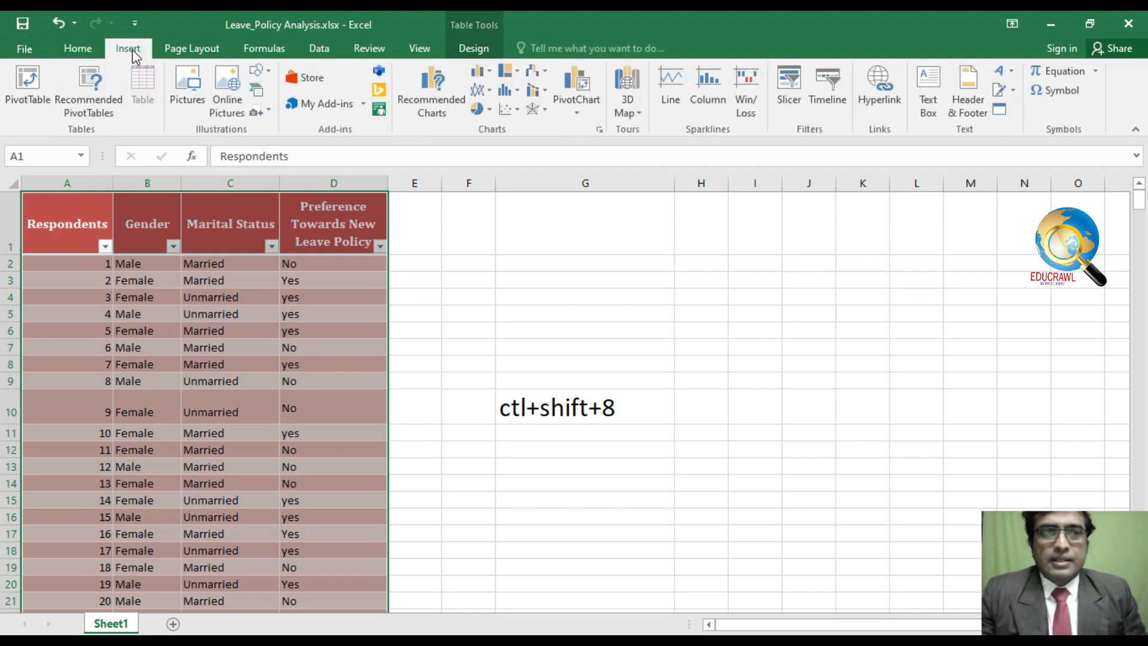
{"action": "left_click", "coordinate": [28, 105]}
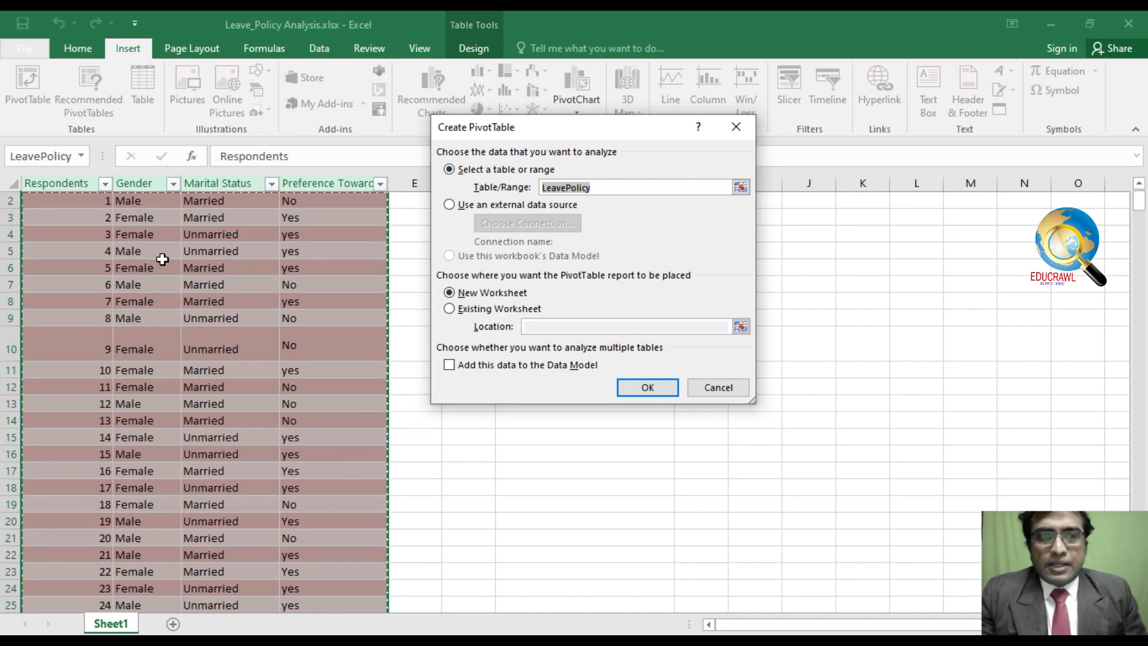
{"action": "scroll", "coordinate": [311, 316], "scroll_direction": "down", "scroll_amount": 3}
{"action": "scroll", "coordinate": [311, 316], "scroll_direction": "down", "scroll_amount": 20}
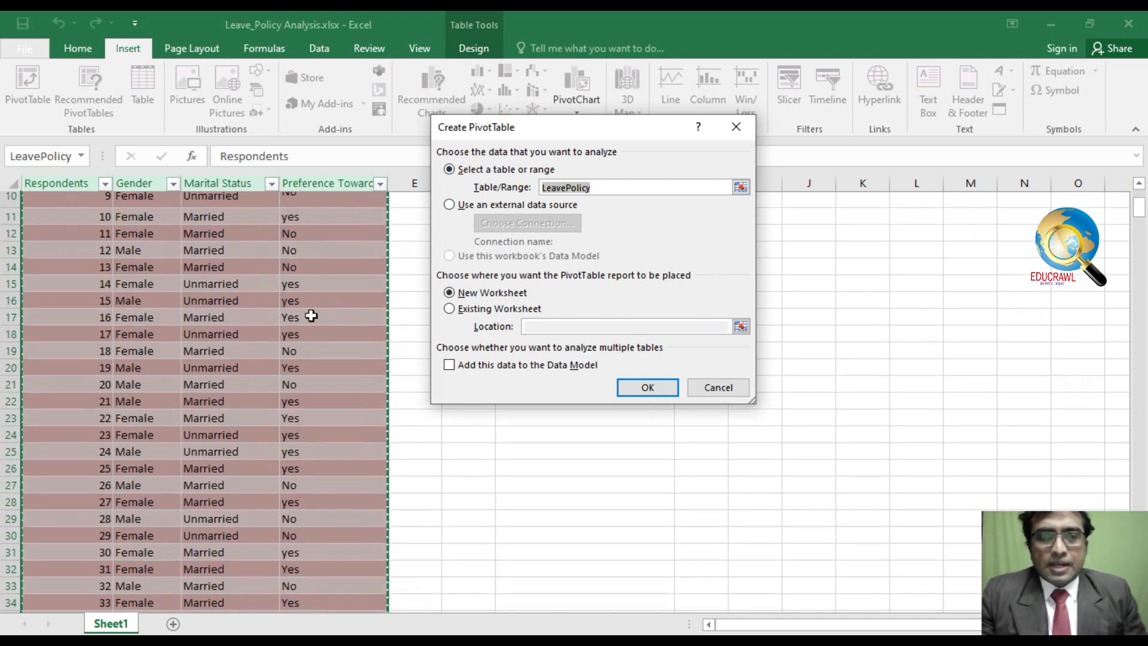
{"action": "scroll", "coordinate": [311, 316], "scroll_direction": "down", "scroll_amount": 20}
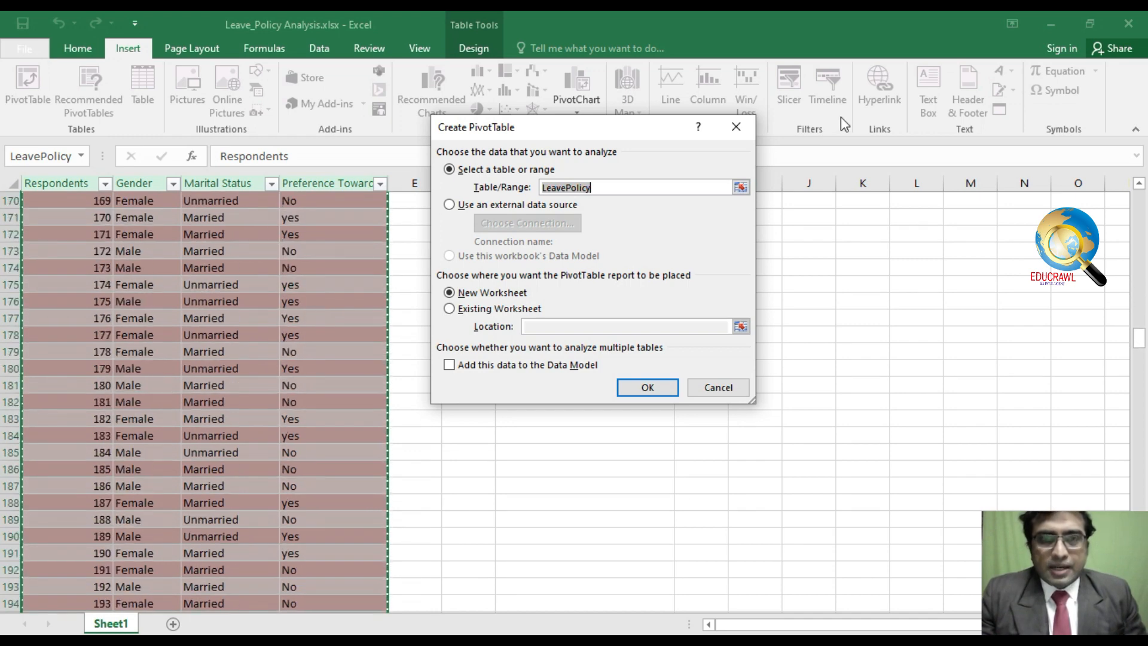
{"action": "left_click", "coordinate": [741, 187]}
{"action": "scroll", "coordinate": [243, 286], "scroll_direction": "down", "scroll_amount": 18}
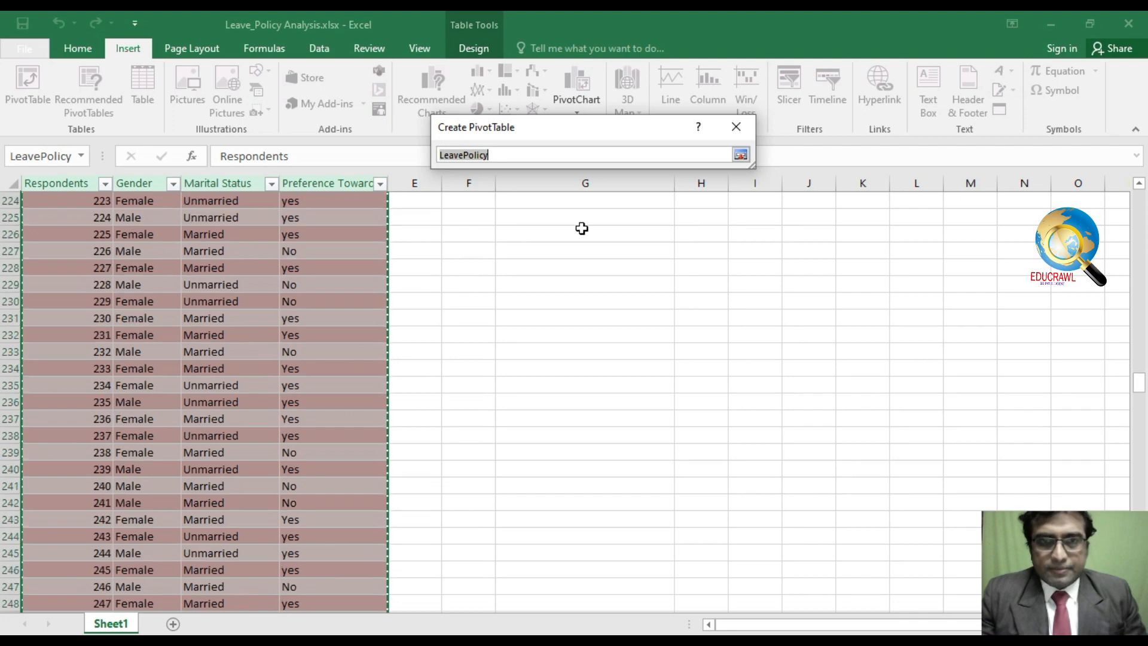
{"action": "left_click", "coordinate": [741, 155]}
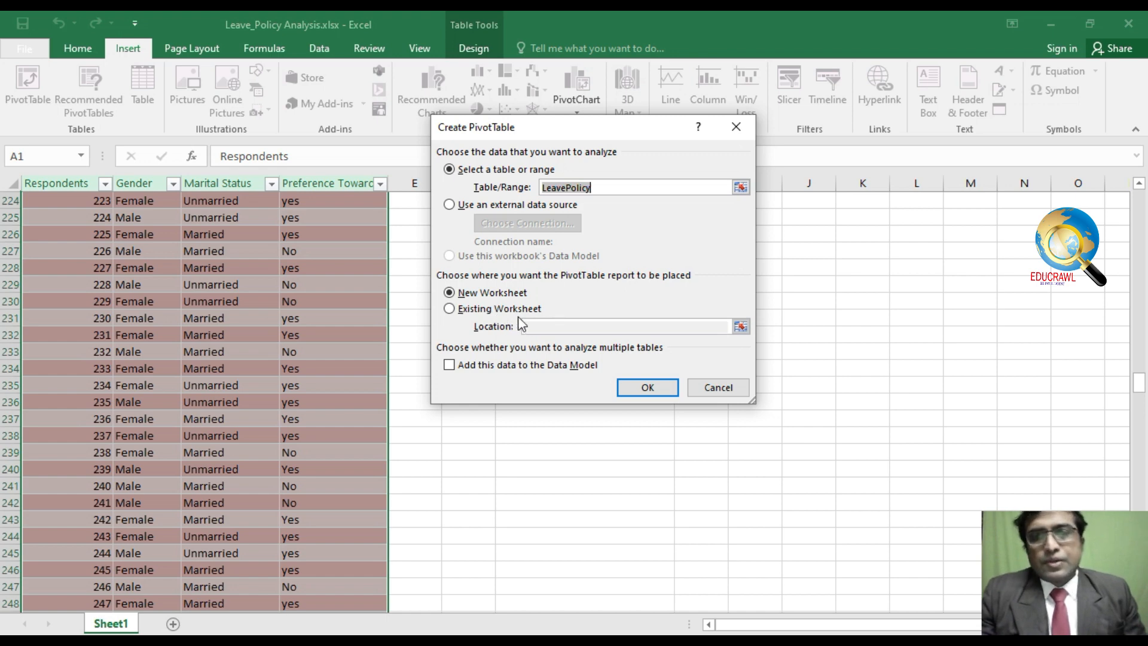
{"action": "left_click", "coordinate": [656, 386]}
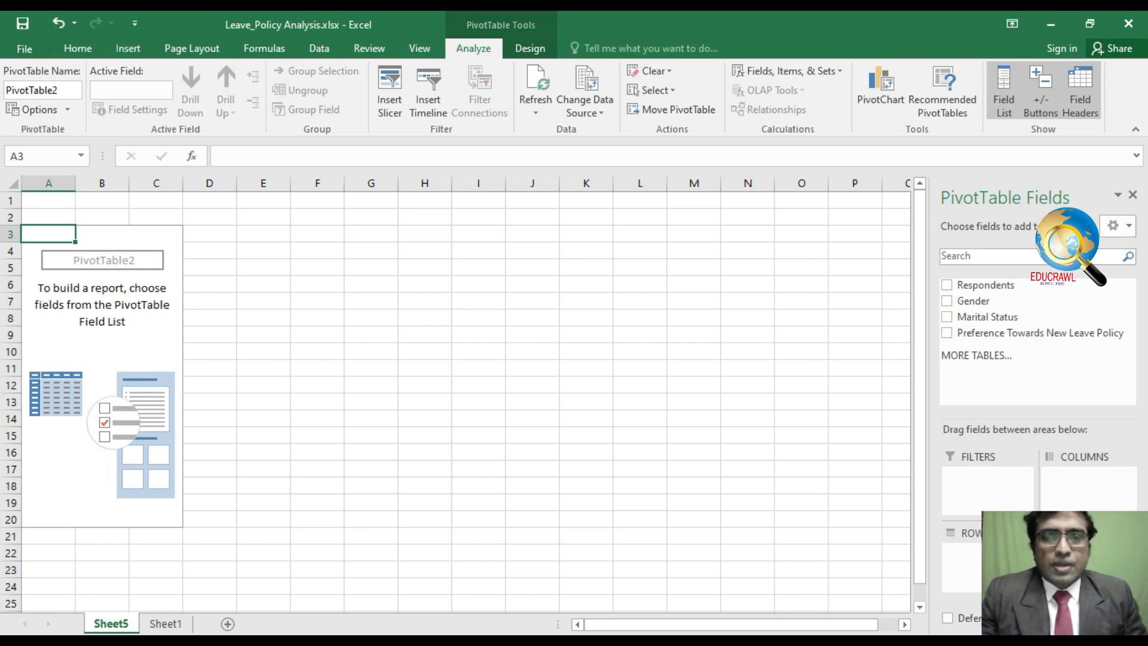
Lay out the PivotTable with Gender and Marital Status as rows, and Preference Towards New Leave Policy as columns and as counted values.
{"action": "left_click_drag", "start_coordinate": [980, 304], "coordinate": [976, 561]}
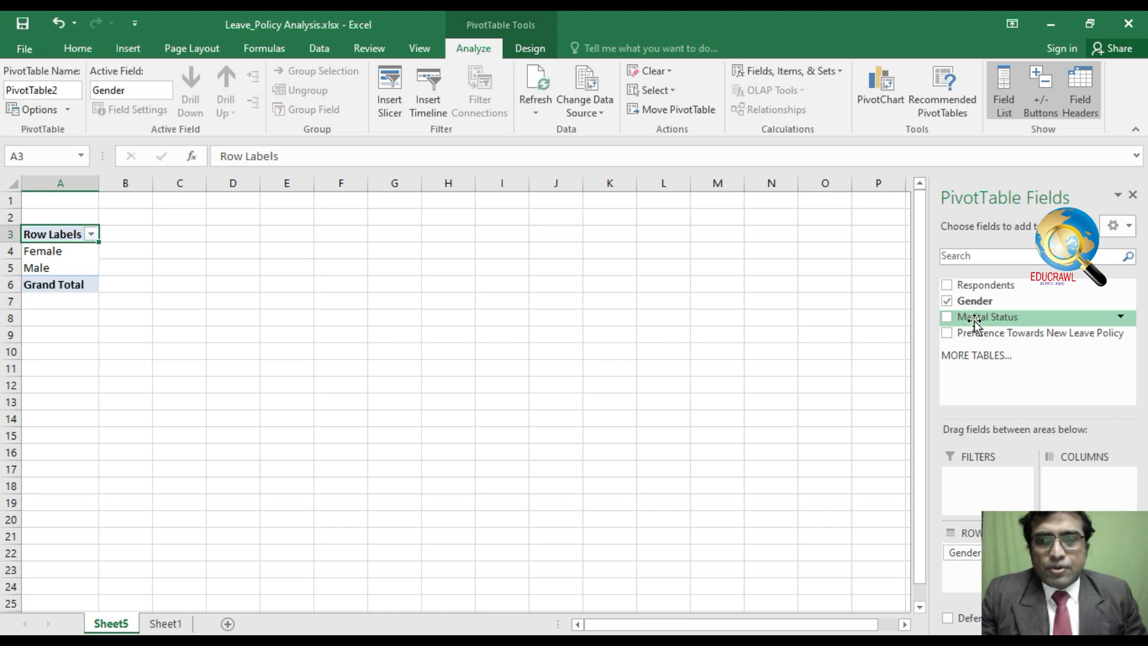
{"action": "left_click_drag", "start_coordinate": [976, 321], "coordinate": [978, 586]}
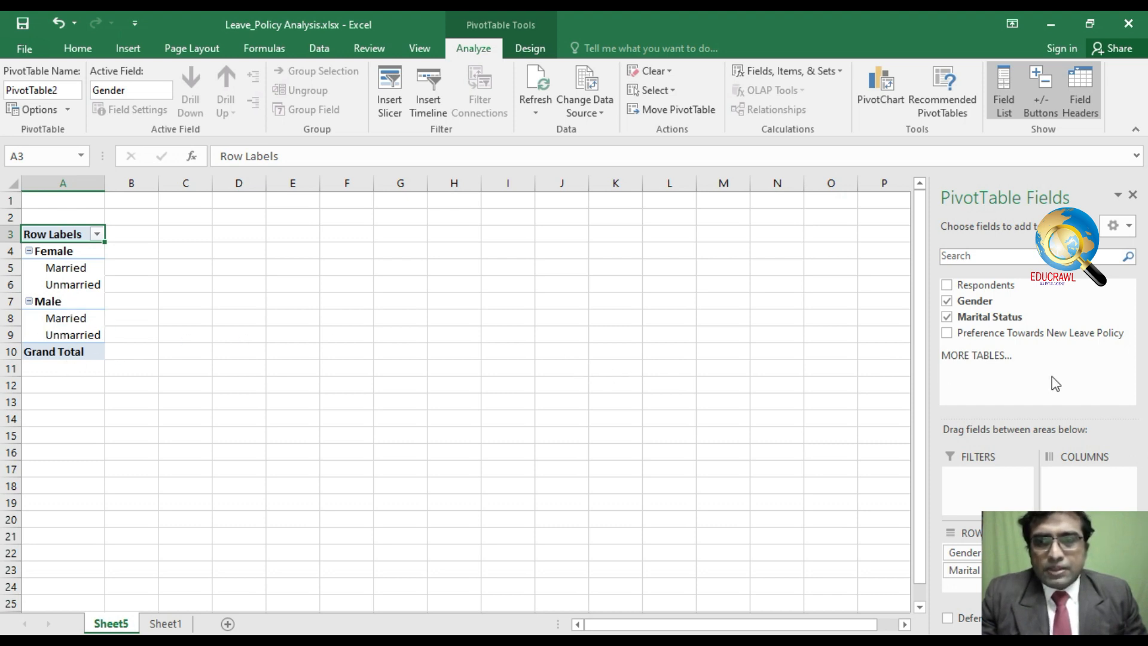
{"action": "left_click_drag", "start_coordinate": [1022, 338], "coordinate": [1097, 481]}
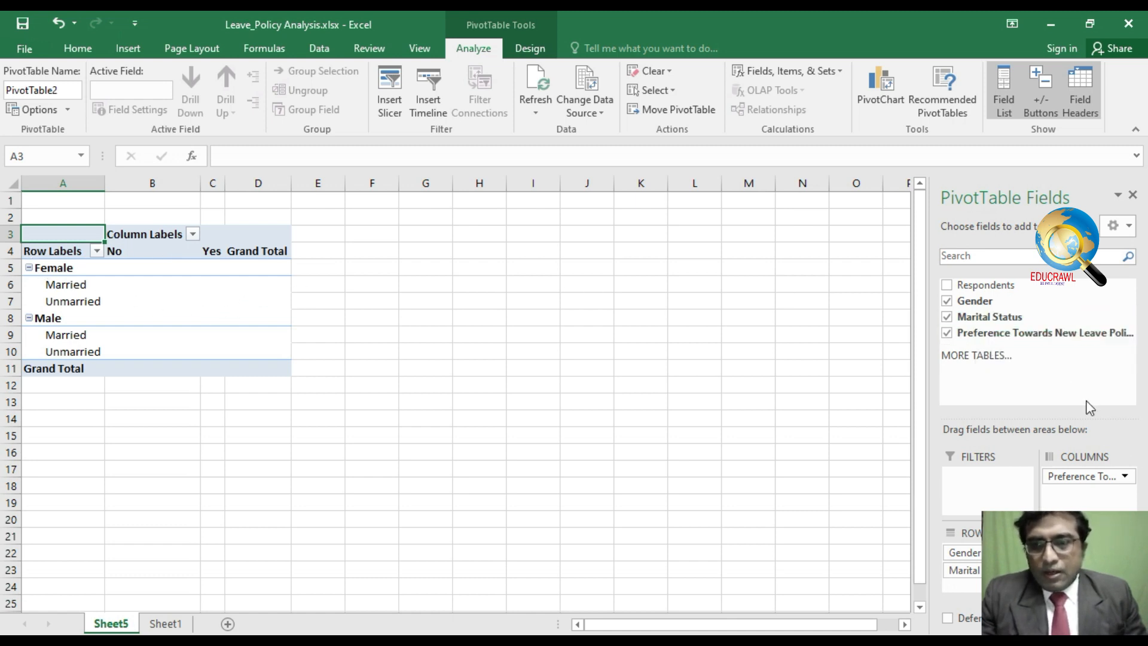
{"action": "left_click_drag", "start_coordinate": [1038, 334], "coordinate": [1079, 473]}
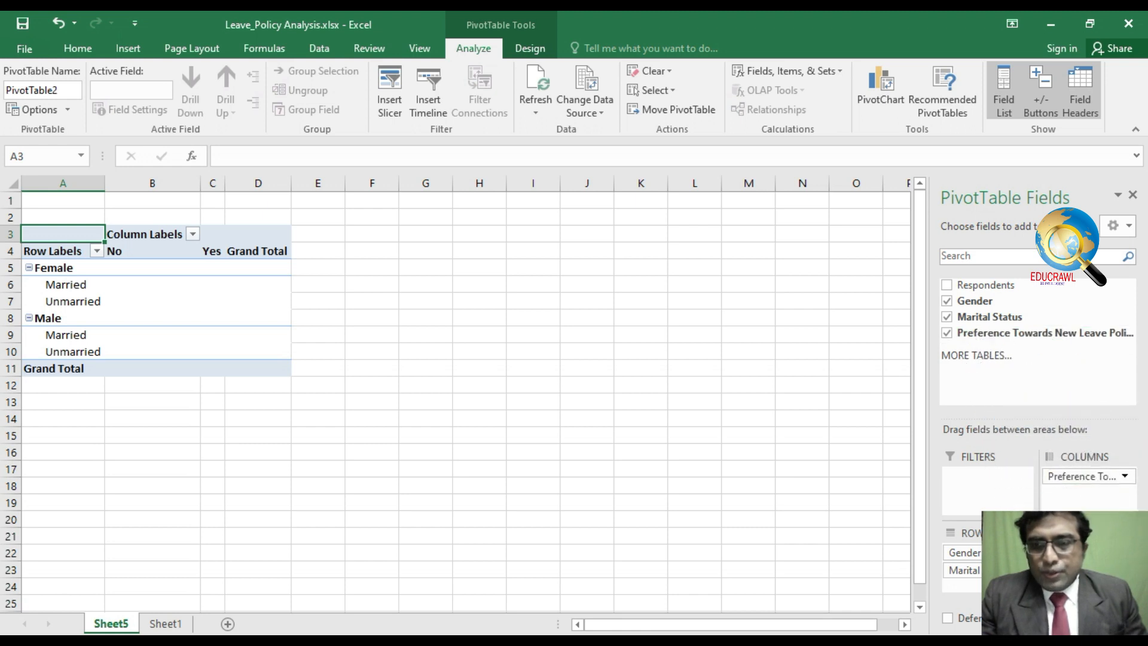
{"action": "left_click_drag", "start_coordinate": [1081, 541], "coordinate": [1086, 555]}
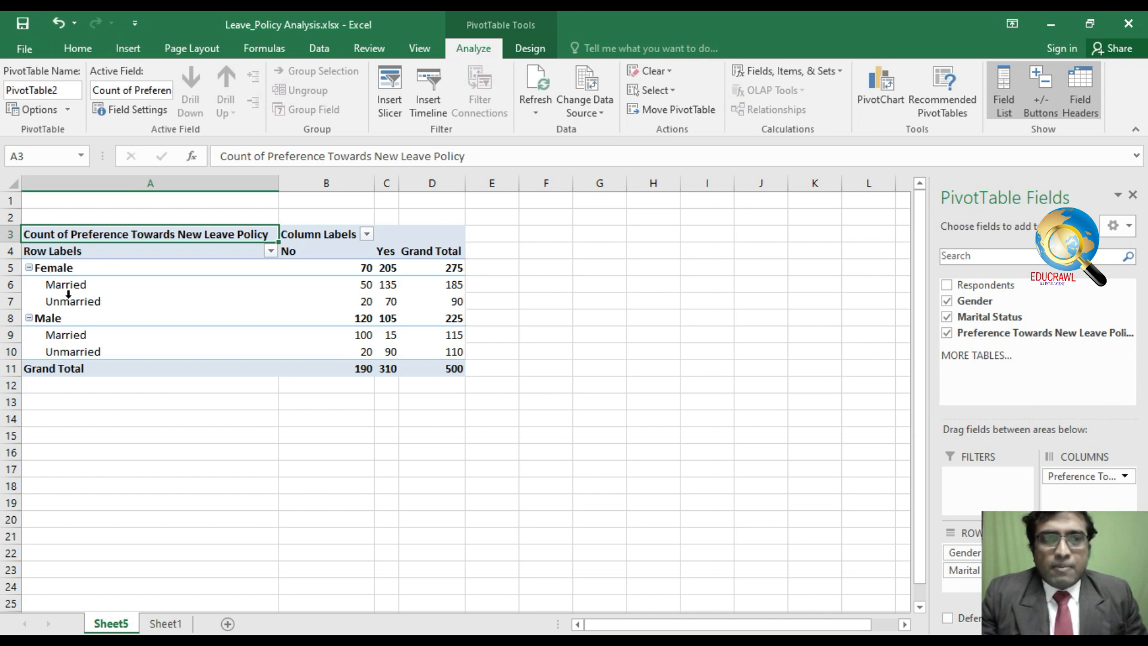
Examine the No and Yes preference counts for married and unmarried respondents of each gender in the PivotTable.
{"action": "left_click", "coordinate": [363, 287]}
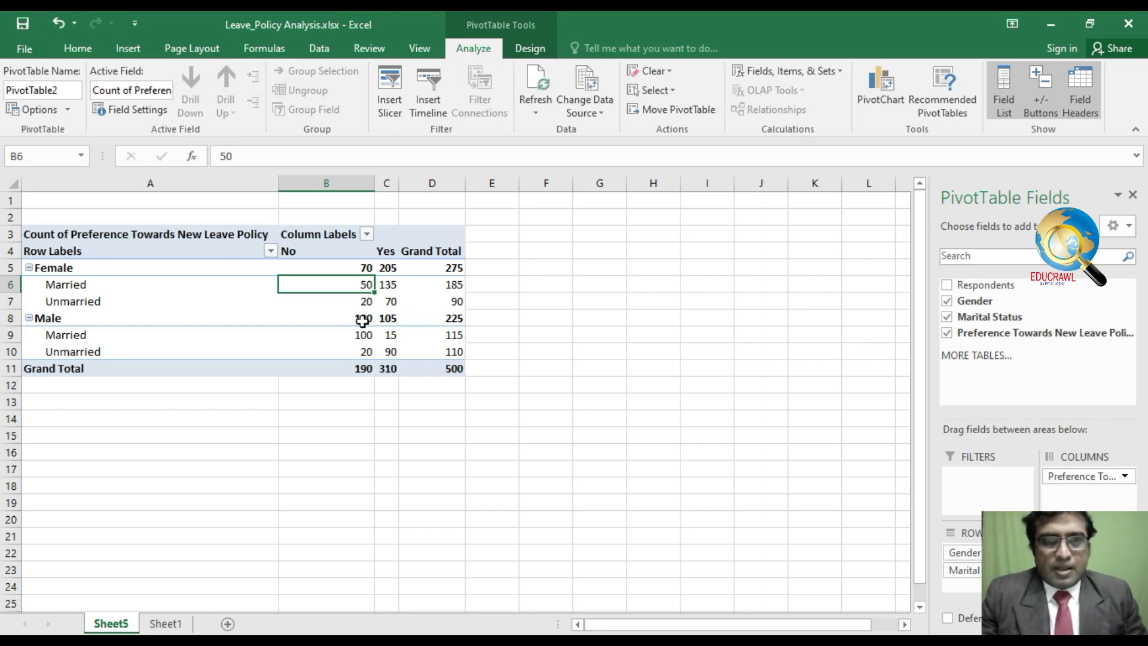
{"action": "left_click", "coordinate": [389, 287]}
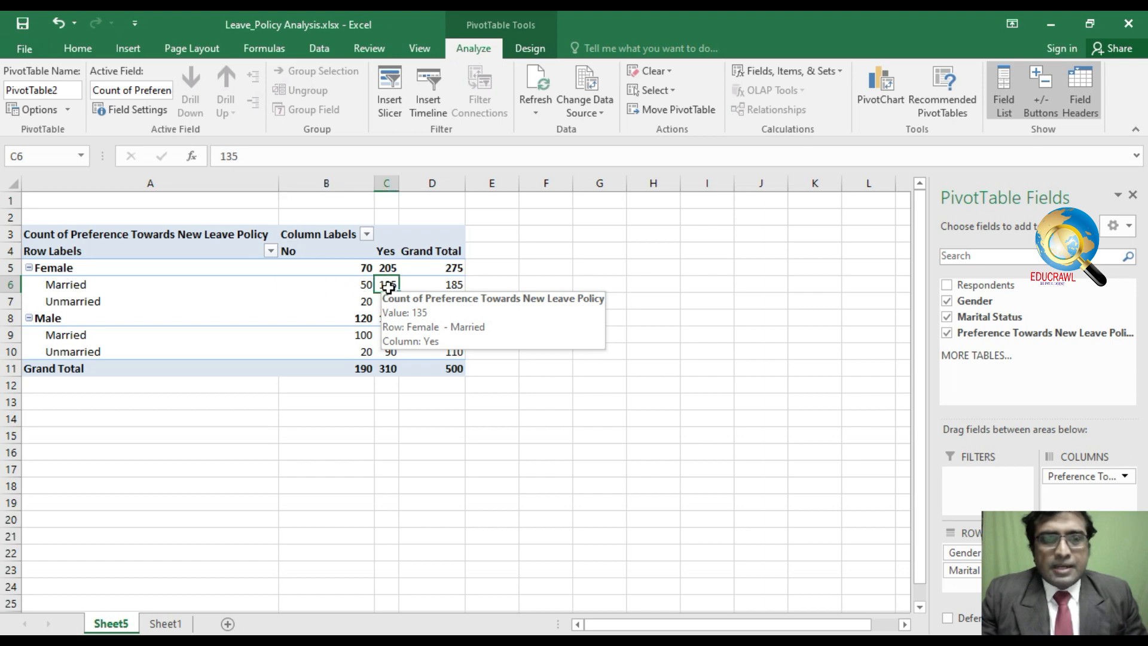
{"action": "mouse_move", "coordinate": [389, 334]}
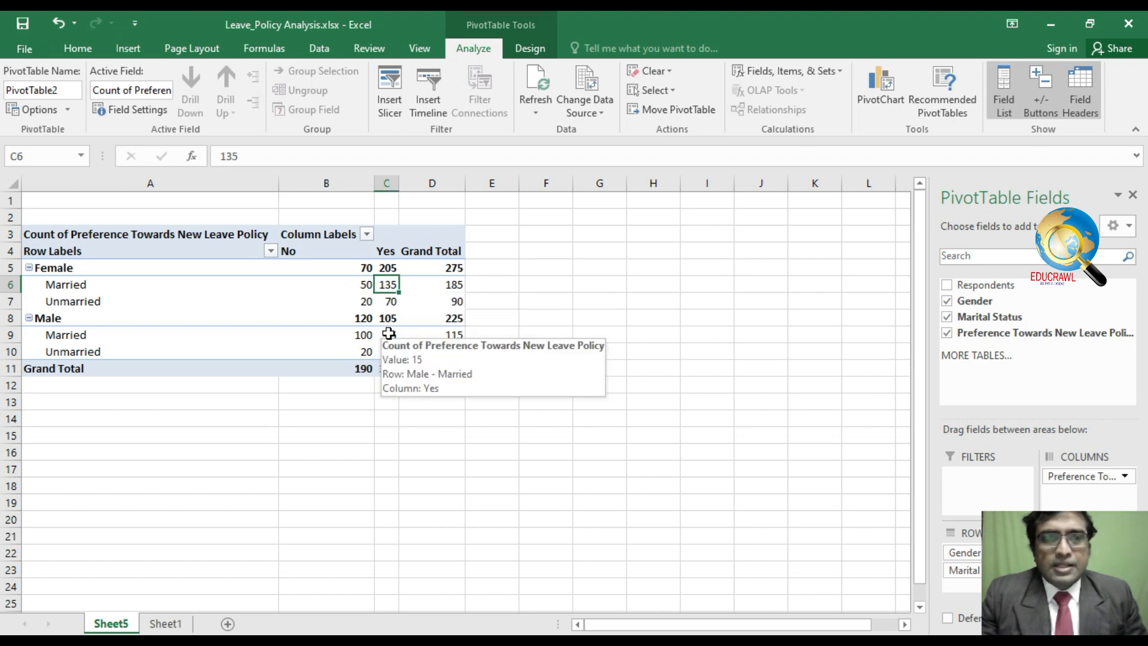
{"action": "left_click", "coordinate": [72, 301]}
{"action": "left_click", "coordinate": [366, 301]}
{"action": "left_click", "coordinate": [388, 301]}
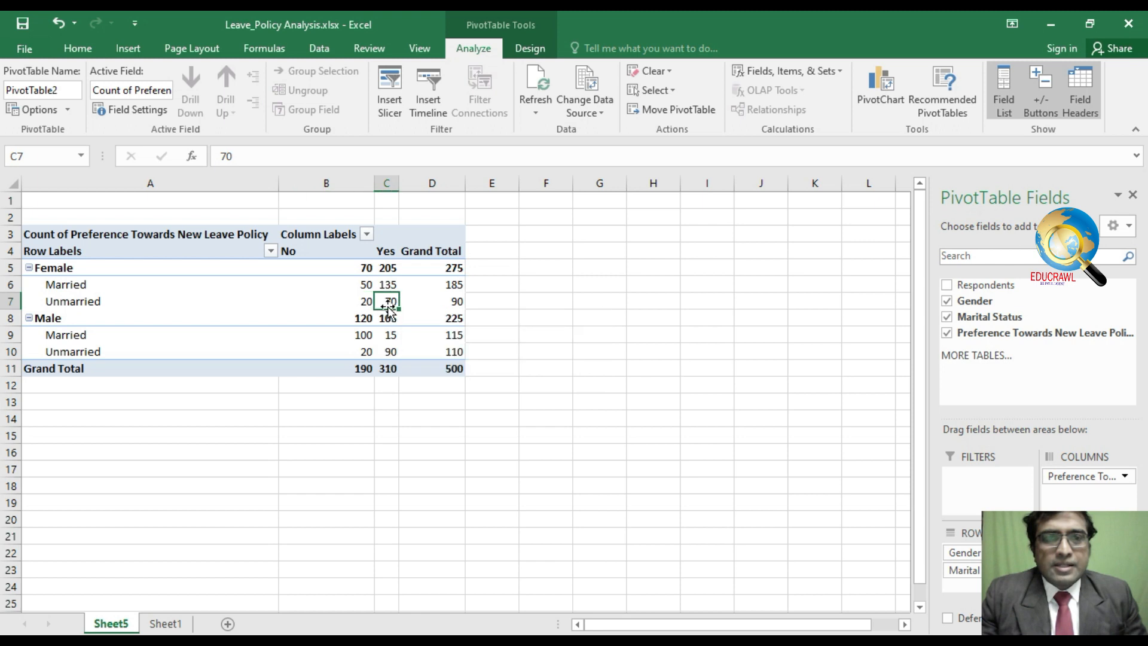
{"action": "left_click", "coordinate": [112, 344]}
{"action": "left_click", "coordinate": [356, 336]}
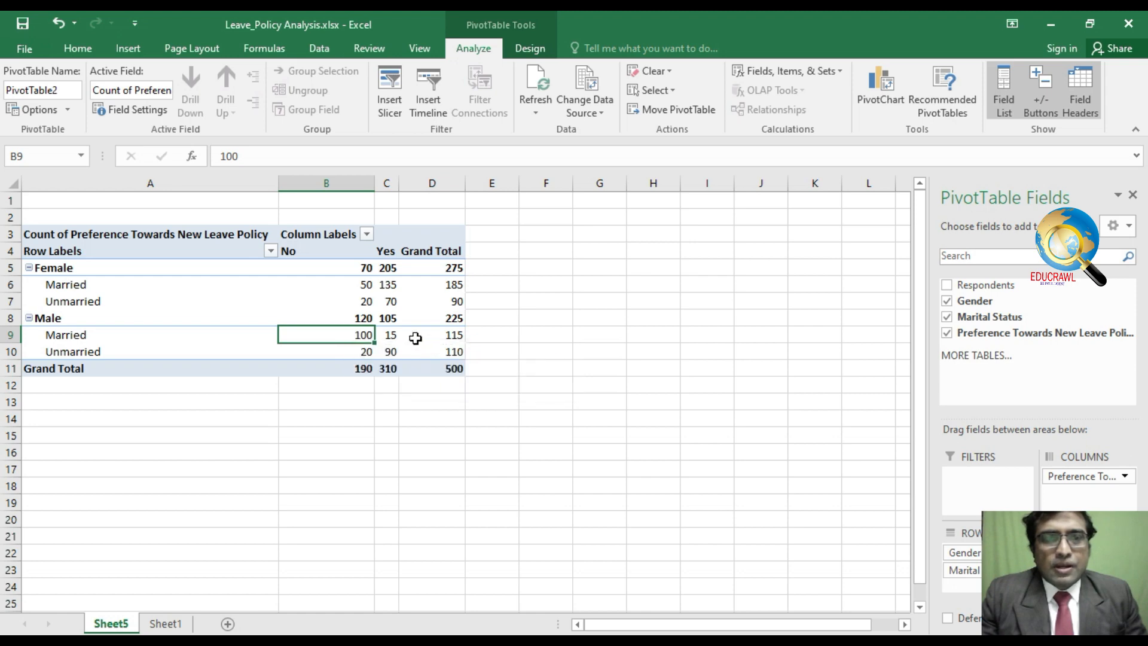
{"action": "left_click", "coordinate": [390, 334]}
{"action": "mouse_move", "coordinate": [456, 368]}
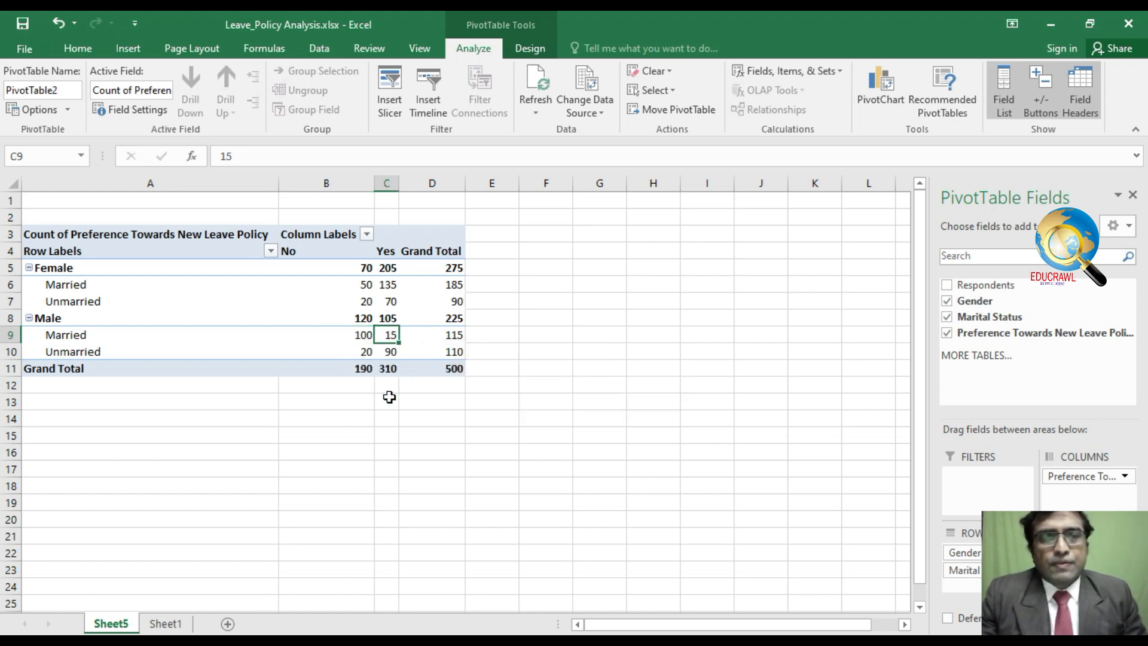
{"action": "left_click", "coordinate": [118, 355]}
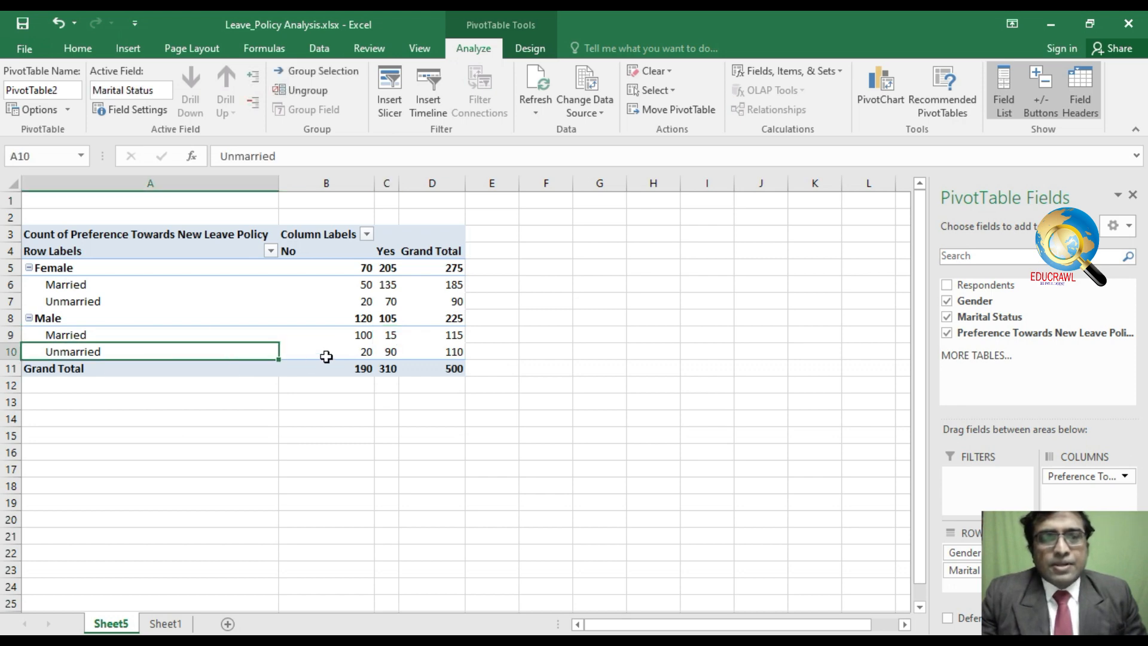
{"action": "left_click", "coordinate": [364, 355]}
{"action": "left_click", "coordinate": [389, 352]}
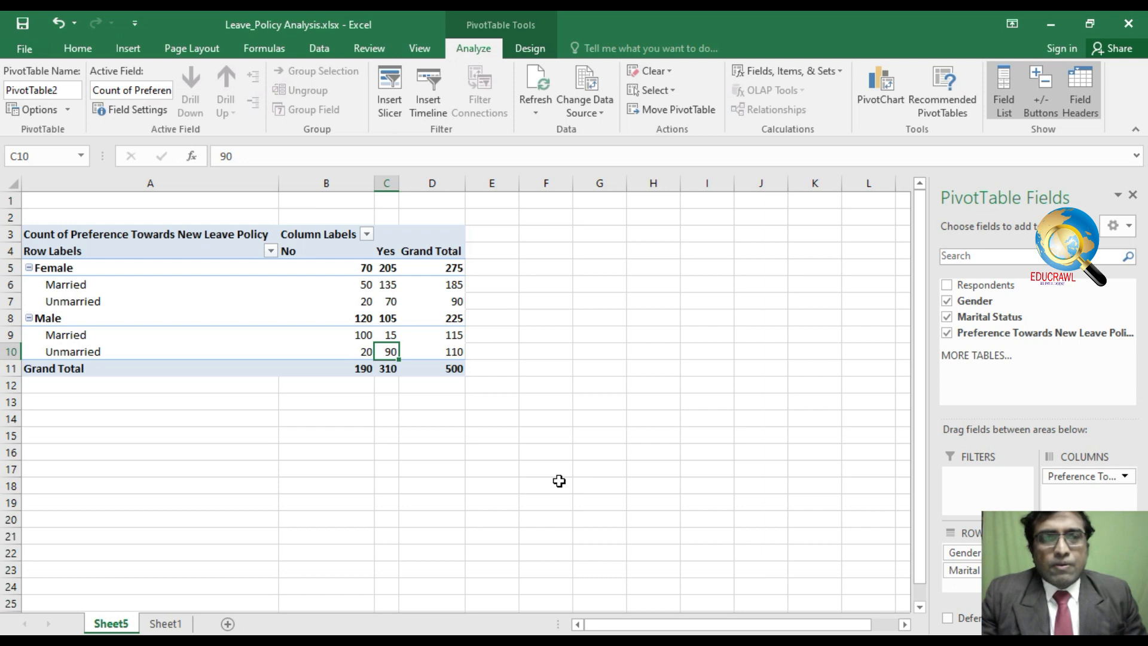
Insert a clustered column PivotChart based on the whole PivotTable.
{"action": "left_click", "coordinate": [31, 233]}
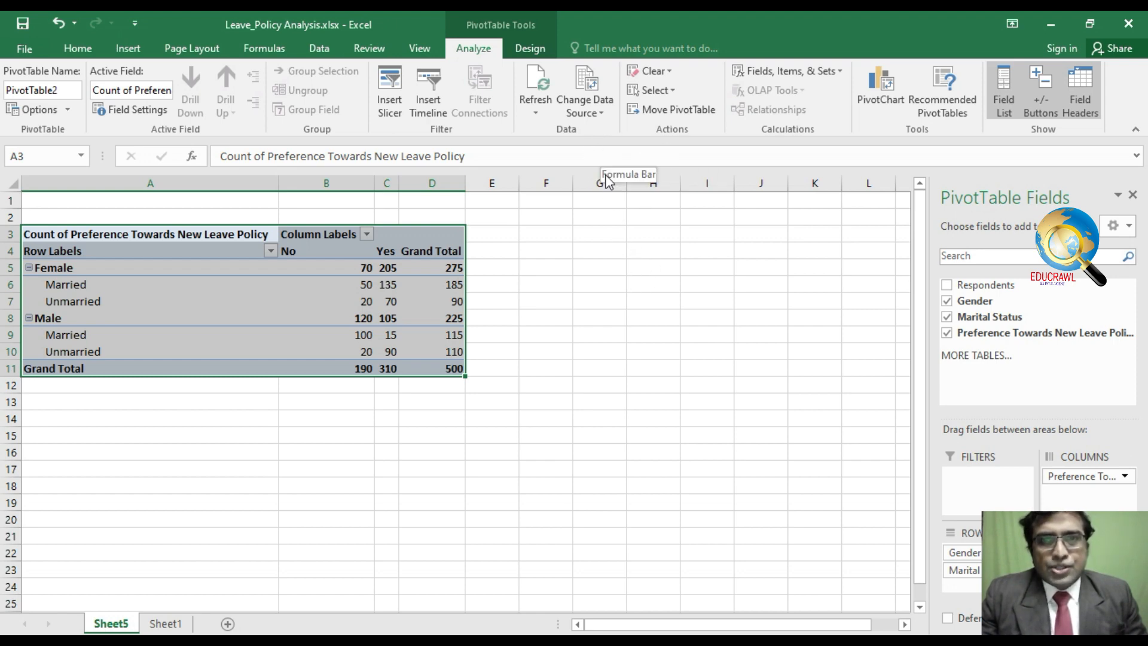
{"action": "left_click", "coordinate": [881, 98]}
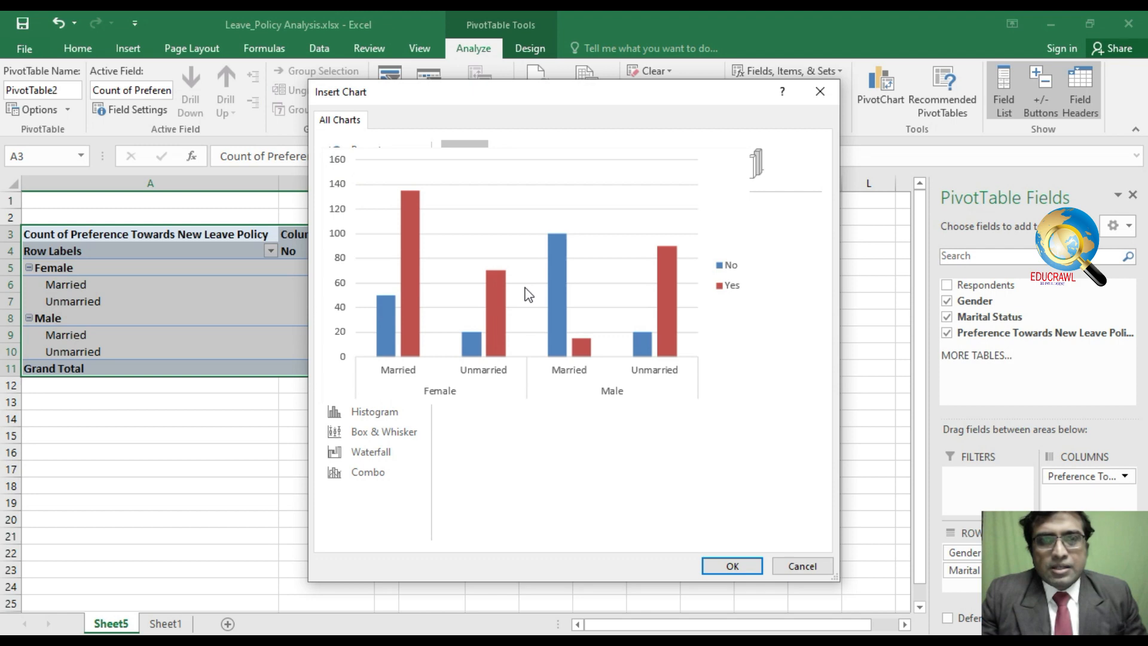
{"action": "left_click", "coordinate": [721, 564]}
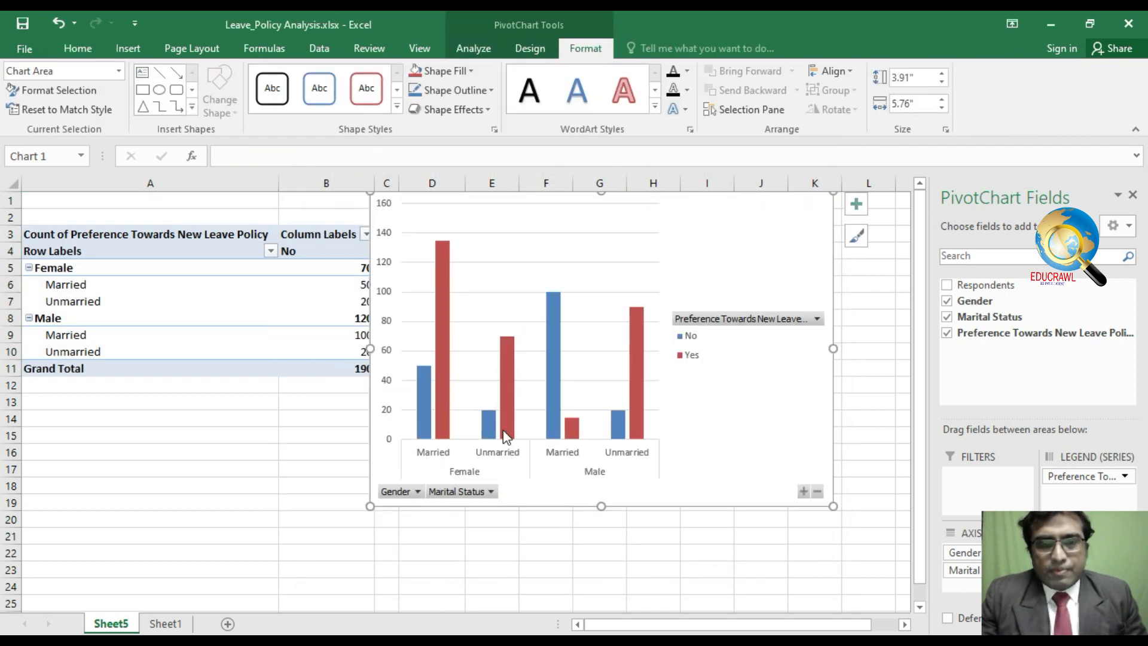
{"action": "left_click", "coordinate": [866, 242]}
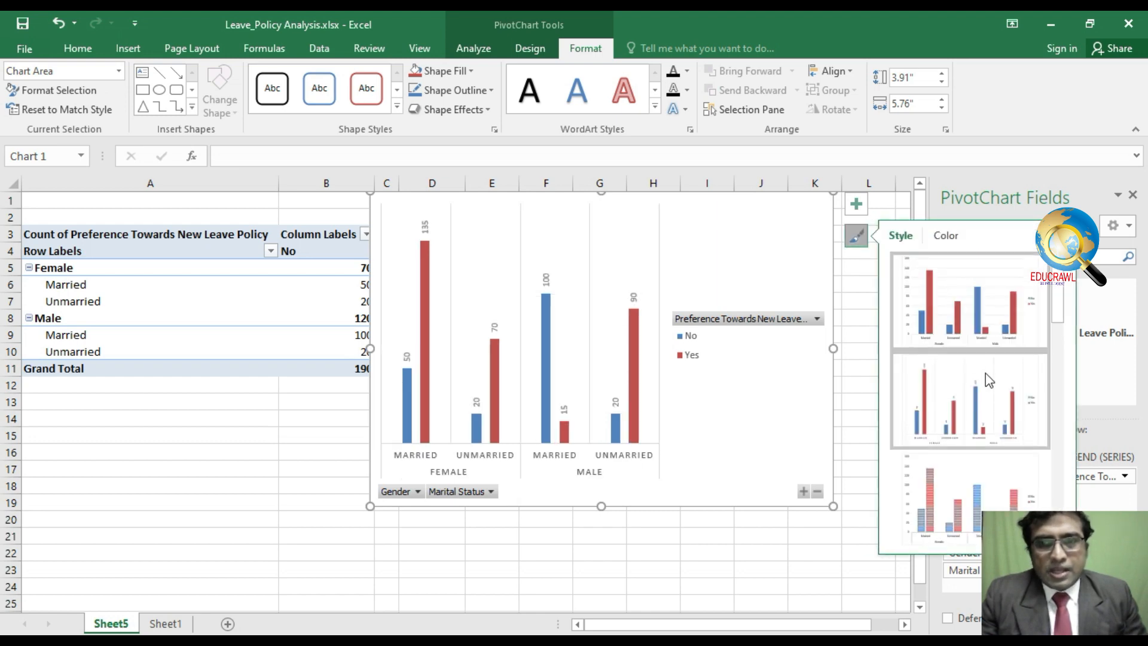
{"action": "left_click", "coordinate": [863, 316]}
{"action": "left_click", "coordinate": [772, 277]}
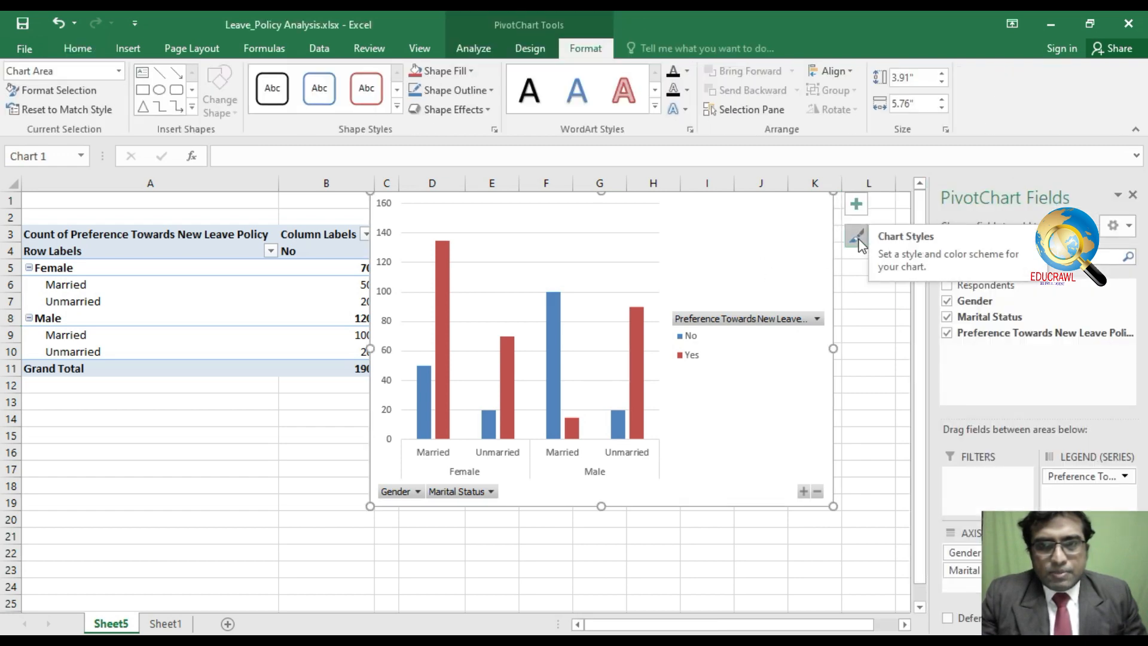
Apply the chart style with a gray gradient background and white data labels inside the columns to the PivotChart.
{"action": "left_click", "coordinate": [857, 240]}
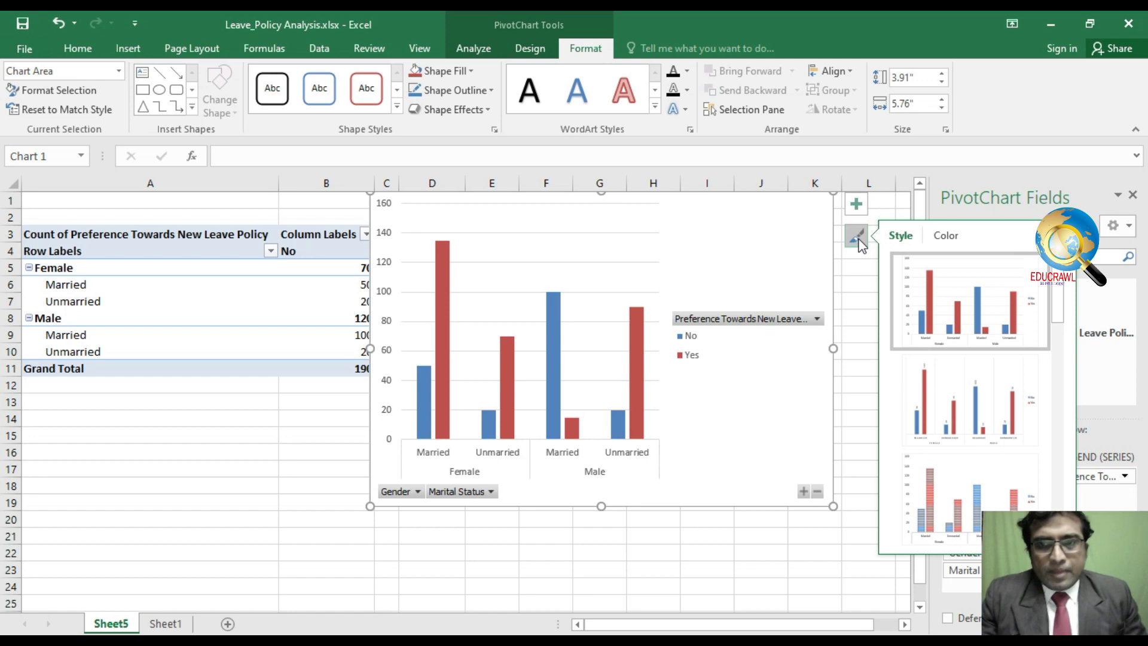
{"action": "left_click", "coordinate": [1010, 403]}
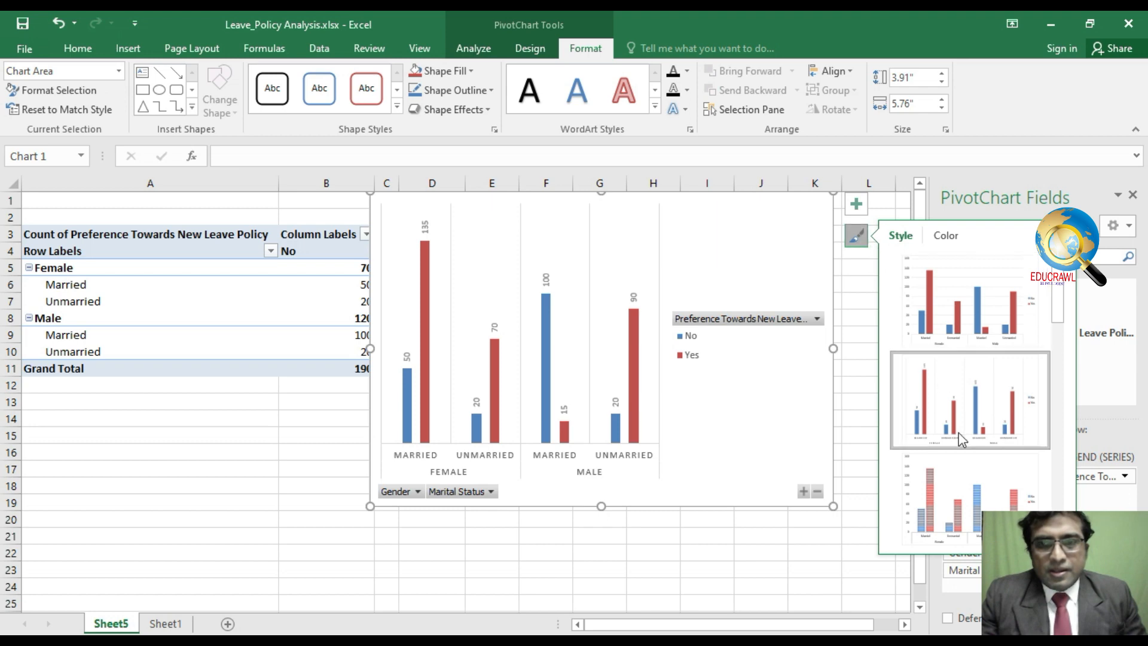
{"action": "scroll", "coordinate": [960, 438], "scroll_direction": "down", "scroll_amount": 3}
{"action": "left_click", "coordinate": [968, 304]}
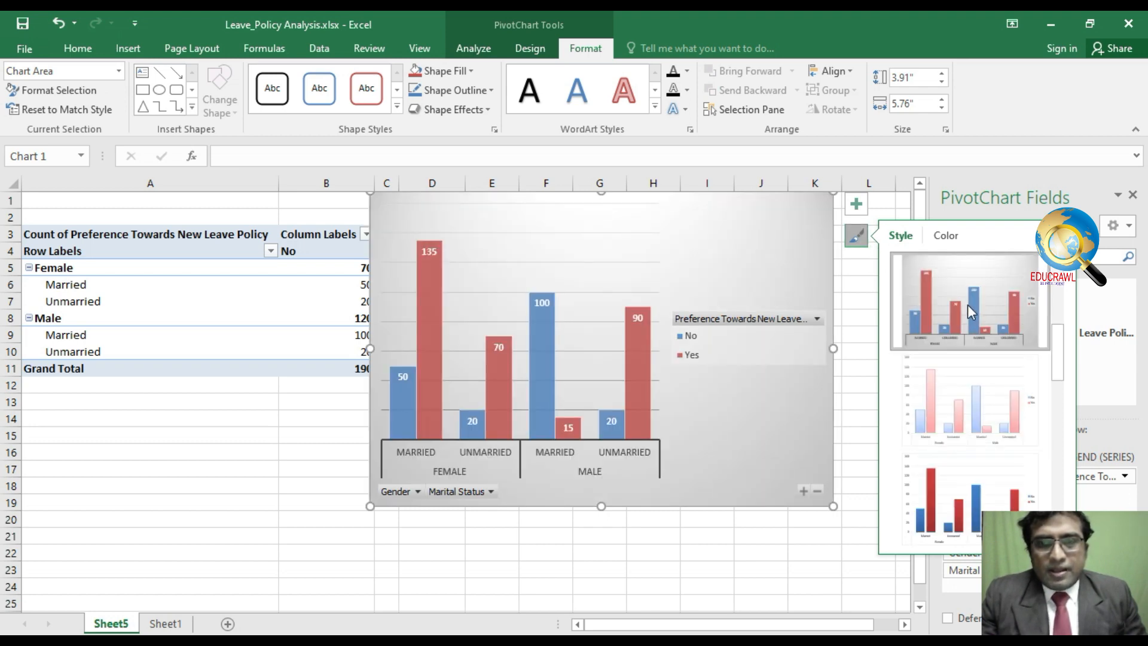
Apply the chart style with a dark gray gradient background, beveled columns and data labels to the PivotChart.
{"action": "scroll", "coordinate": [960, 415], "scroll_direction": "down", "scroll_amount": 3}
{"action": "left_click", "coordinate": [961, 415]}
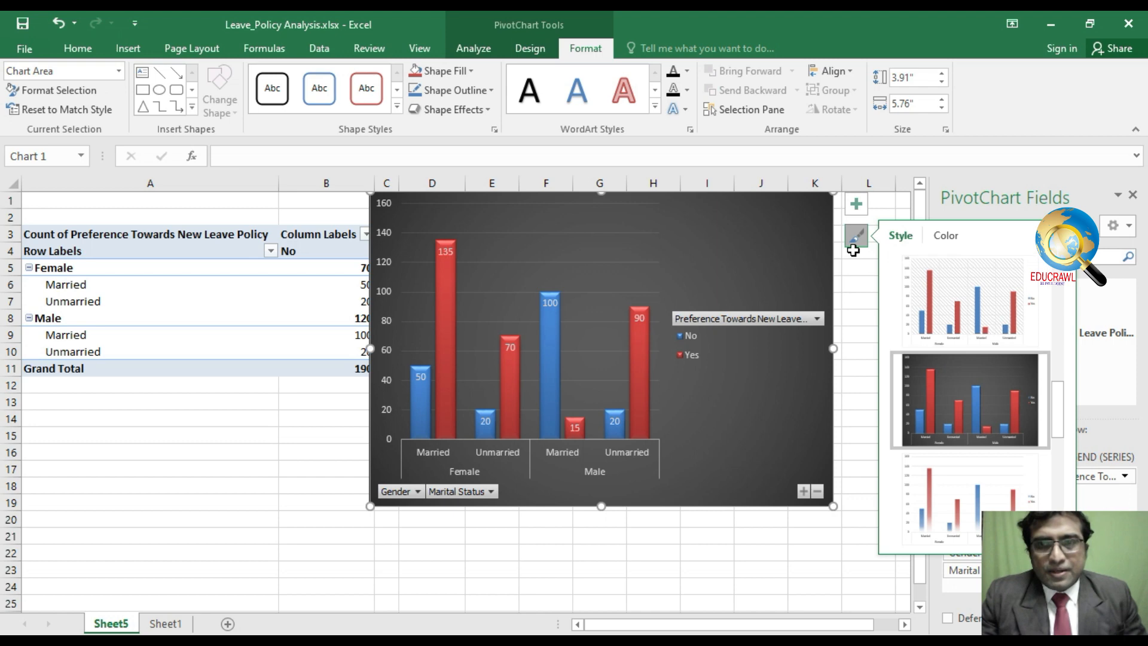
{"action": "scroll", "coordinate": [974, 396], "scroll_direction": "down", "scroll_amount": 2}
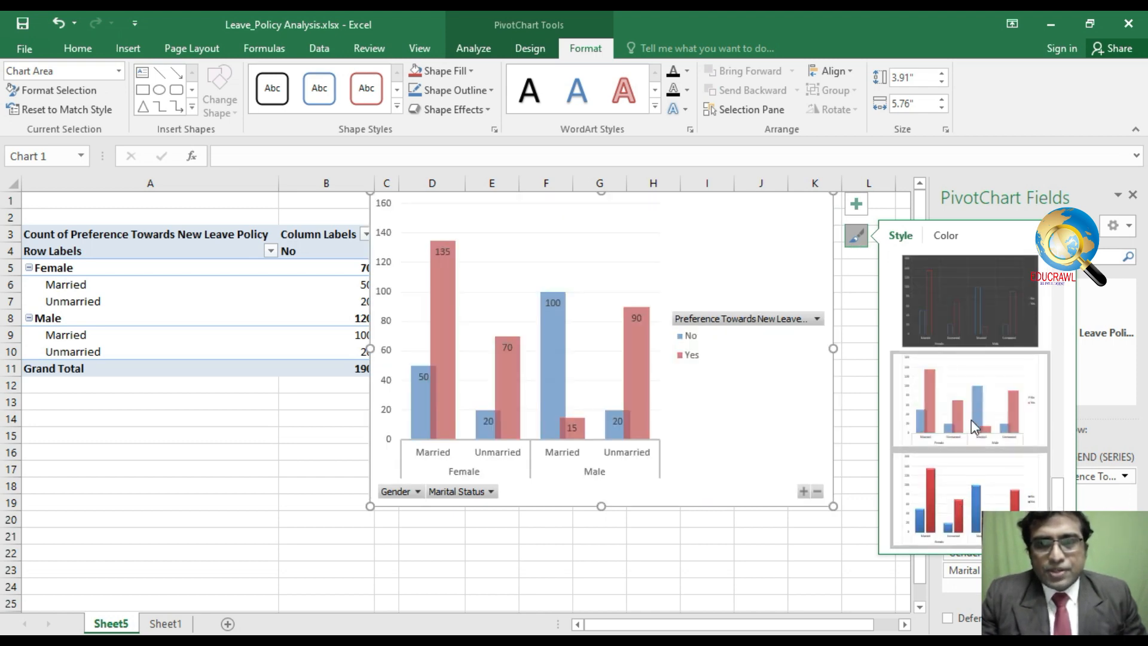
{"action": "scroll", "coordinate": [971, 418], "scroll_direction": "up", "scroll_amount": 1}
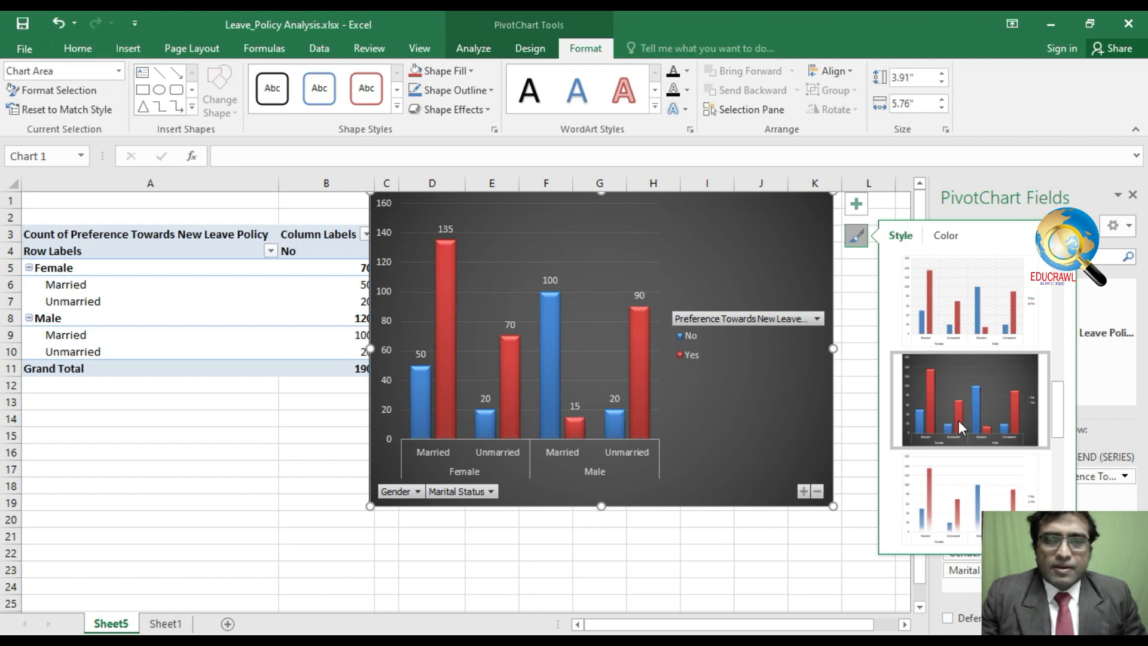
Try the monochromatic green, purple and teal color palettes on the PivotChart.
{"action": "left_click", "coordinate": [939, 237]}
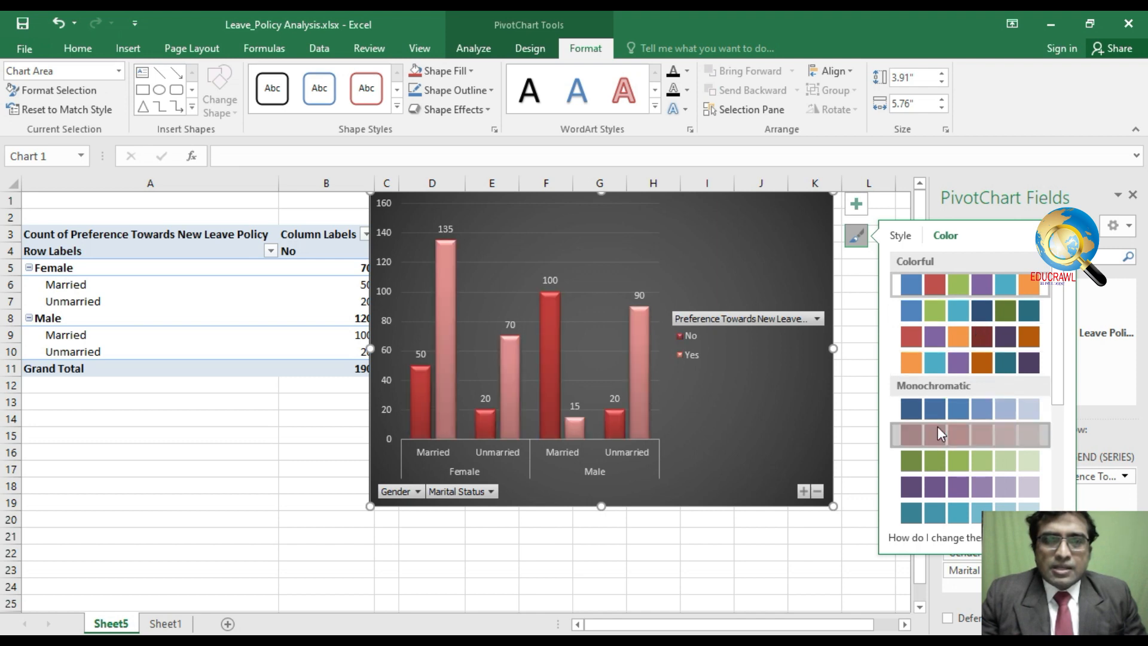
{"action": "left_click", "coordinate": [945, 470]}
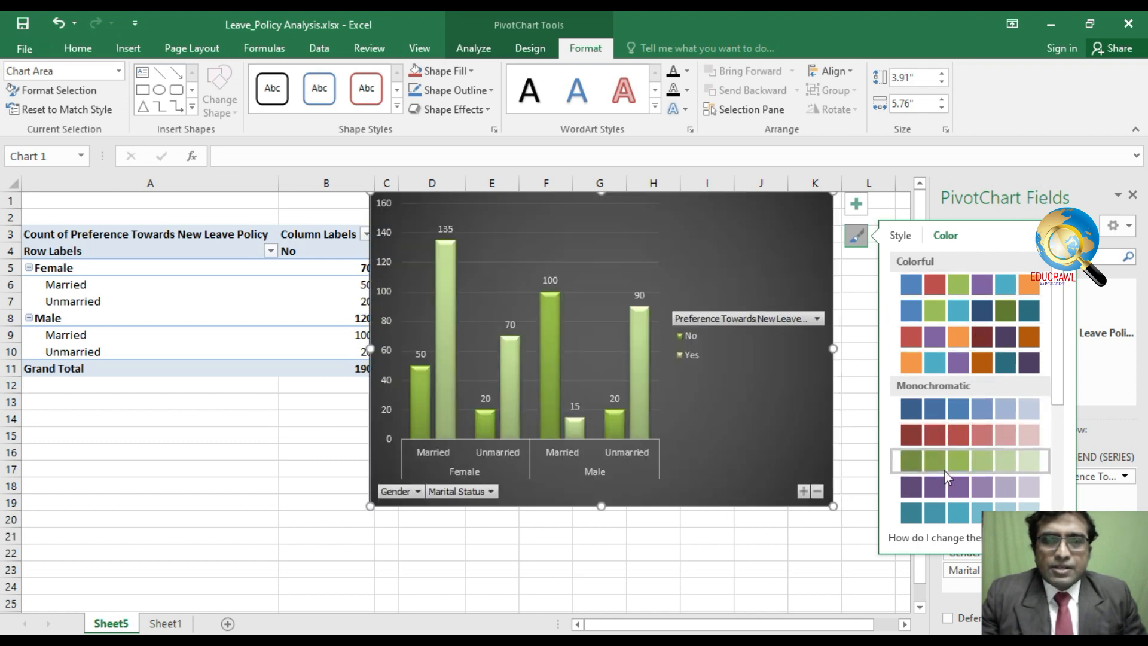
{"action": "left_click", "coordinate": [944, 486]}
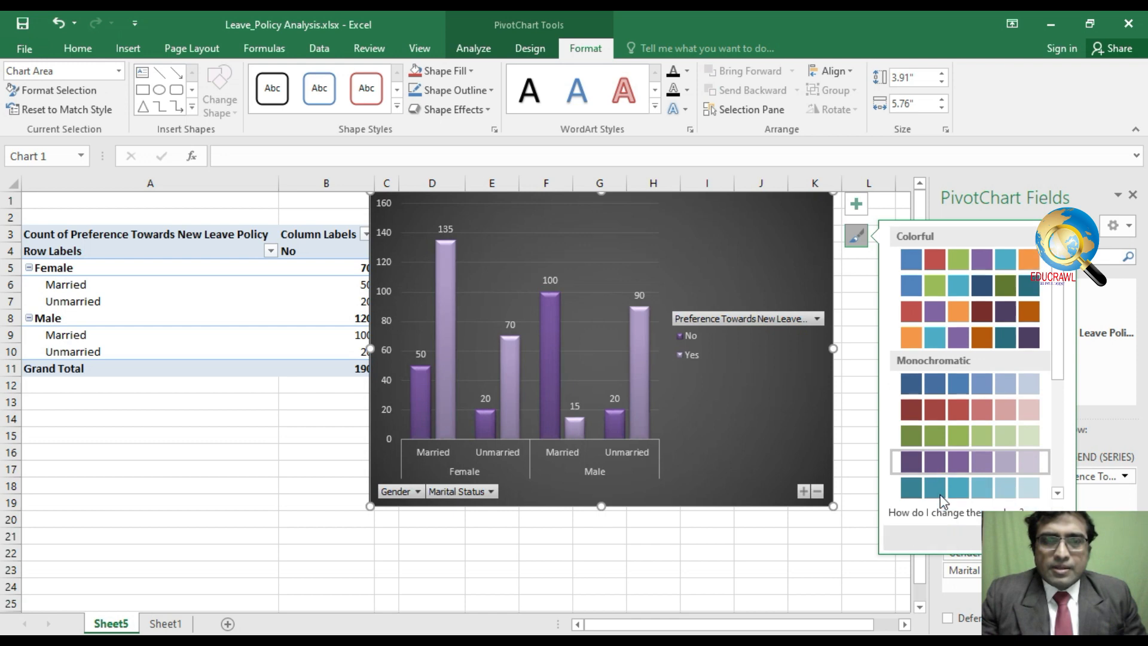
{"action": "left_click", "coordinate": [940, 514]}
{"action": "scroll", "coordinate": [940, 512], "scroll_direction": "down", "scroll_amount": 2}
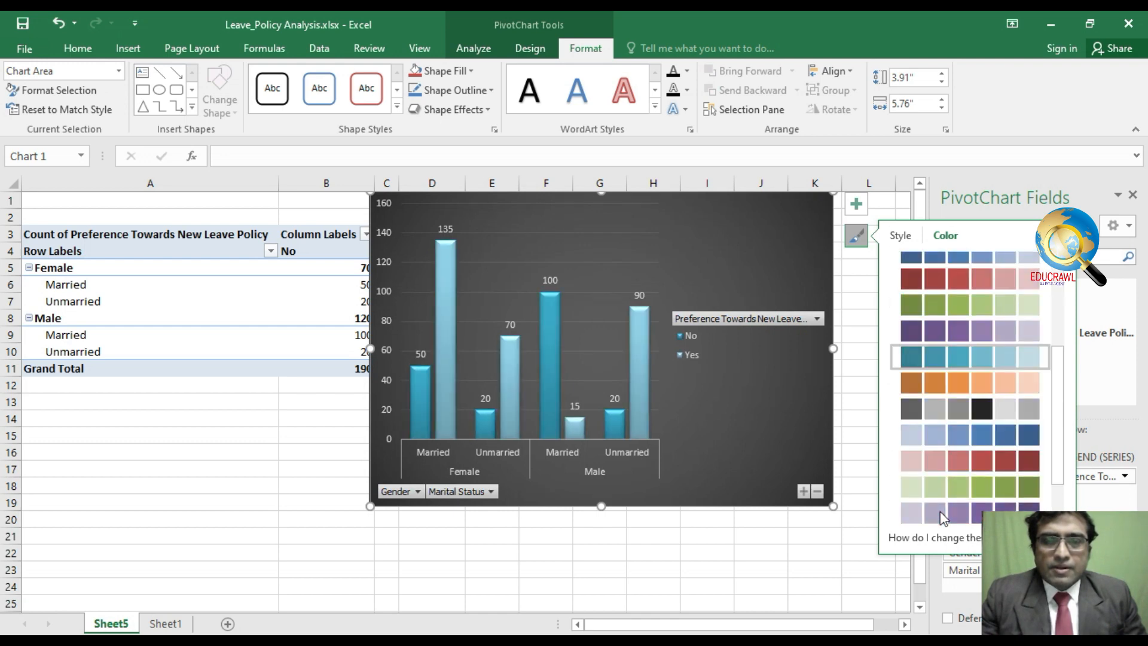
{"action": "left_click", "coordinate": [942, 507]}
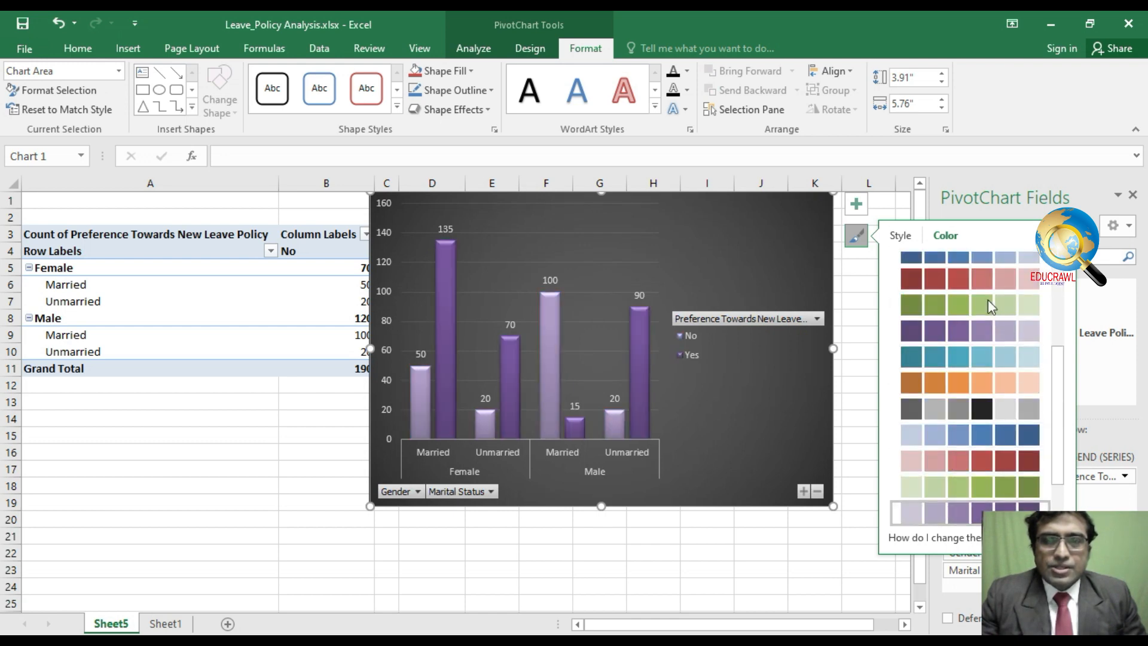
Recolor the PivotChart with the Colorful palette that starts with blue and green.
{"action": "scroll", "coordinate": [981, 302], "scroll_direction": "up", "scroll_amount": 3}
{"action": "scroll", "coordinate": [978, 306], "scroll_direction": "up", "scroll_amount": 1}
{"action": "left_click", "coordinate": [927, 280]}
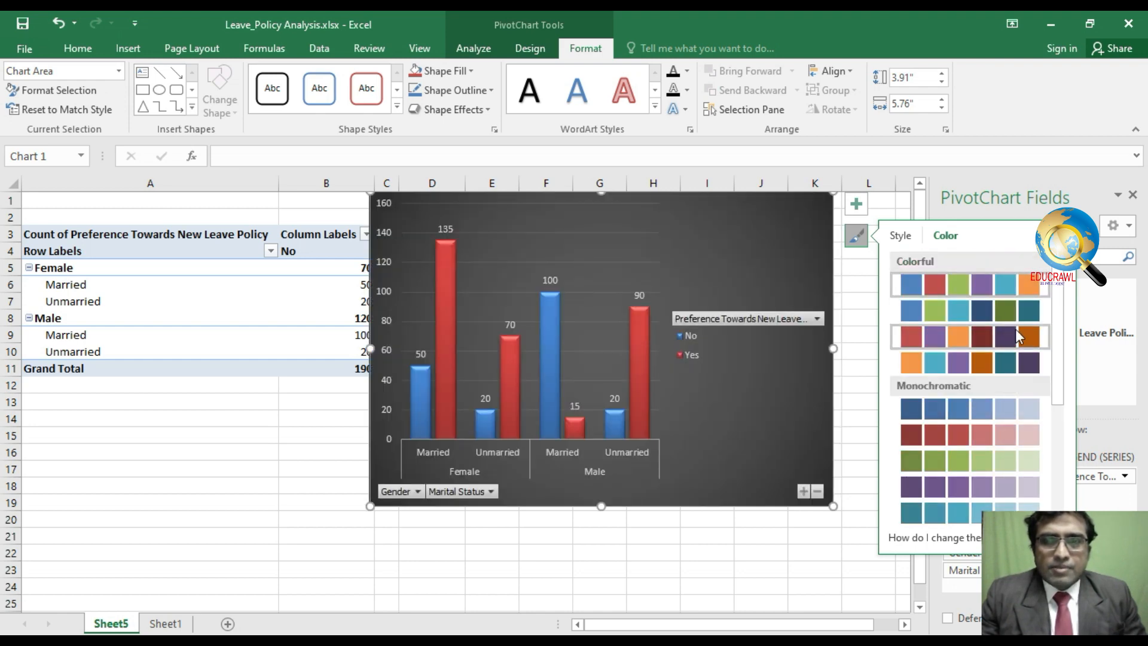
{"action": "left_click", "coordinate": [1010, 332]}
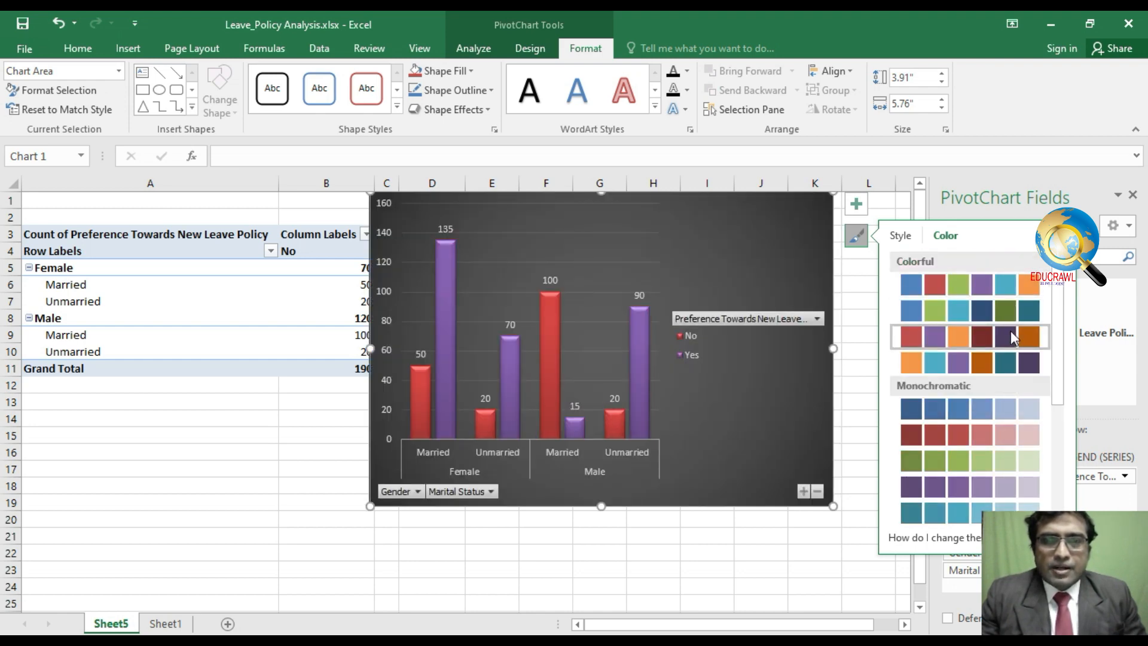
{"action": "left_click", "coordinate": [935, 327]}
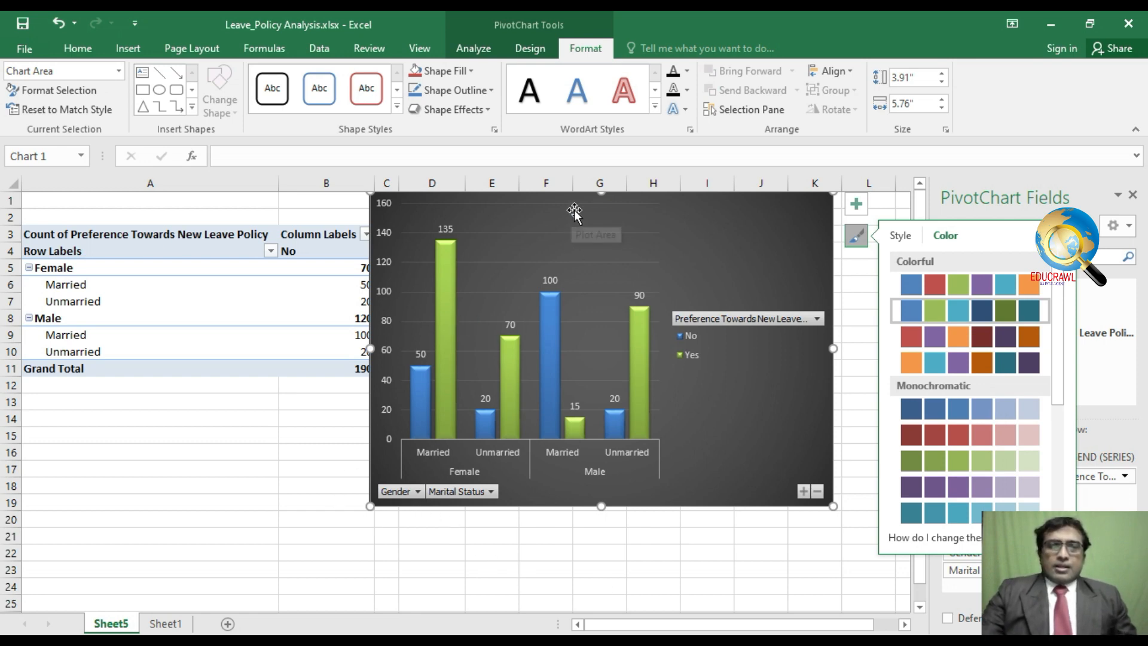
Move the PivotChart clear of the PivotTable and hide the field list.
{"action": "left_click_drag", "start_coordinate": [735, 207], "coordinate": [929, 239]}
{"action": "left_click", "coordinate": [1133, 195]}
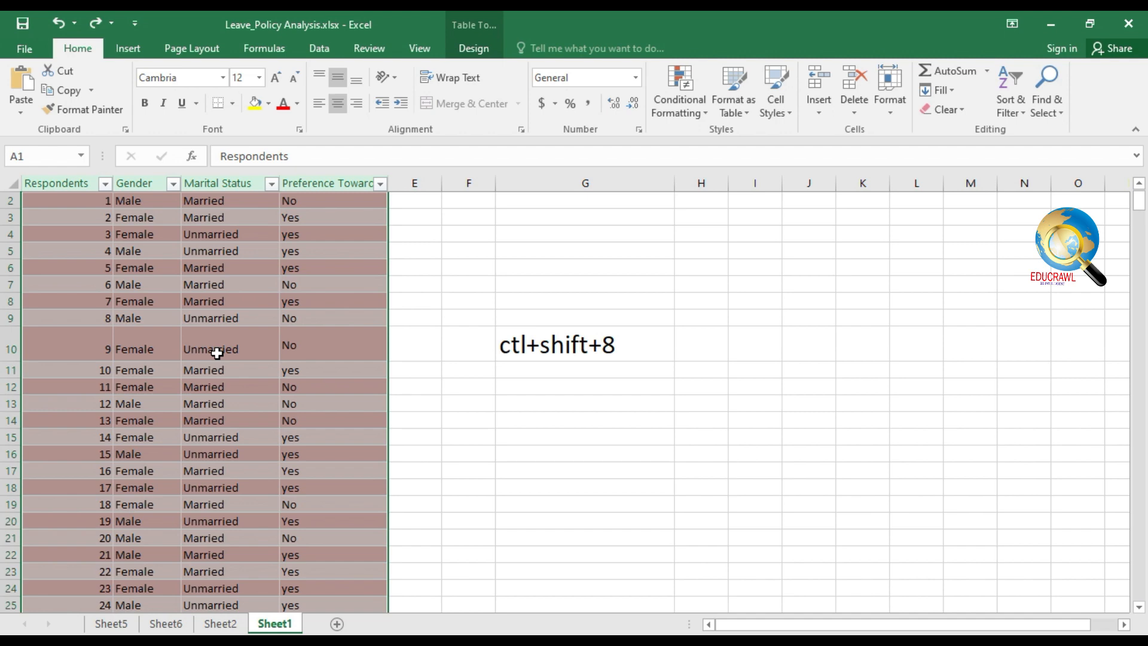
Create a PivotTable from the LeavePolicy table on a new worksheet and activate its empty report area.
{"action": "left_click", "coordinate": [128, 48]}
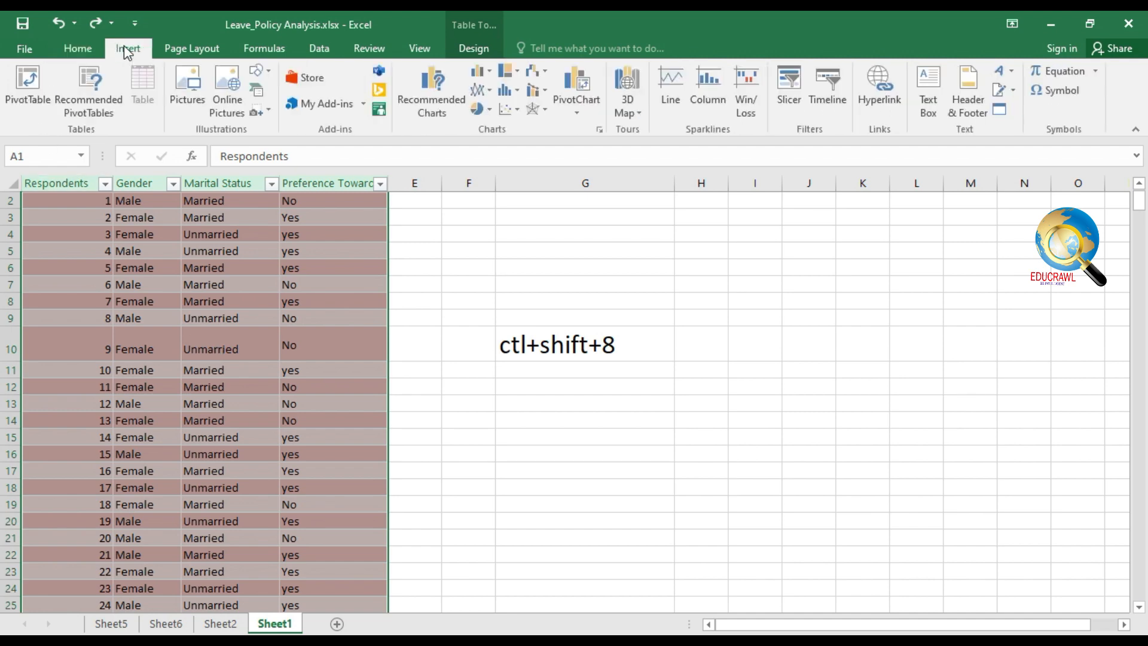
{"action": "left_click", "coordinate": [39, 114]}
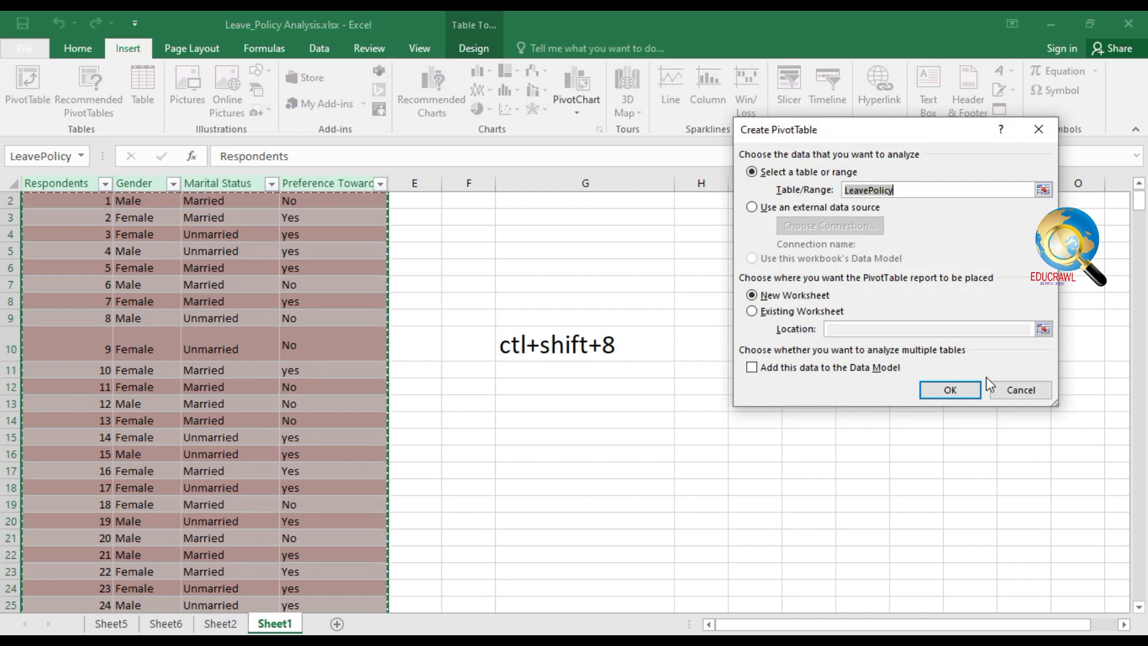
{"action": "left_click", "coordinate": [949, 389]}
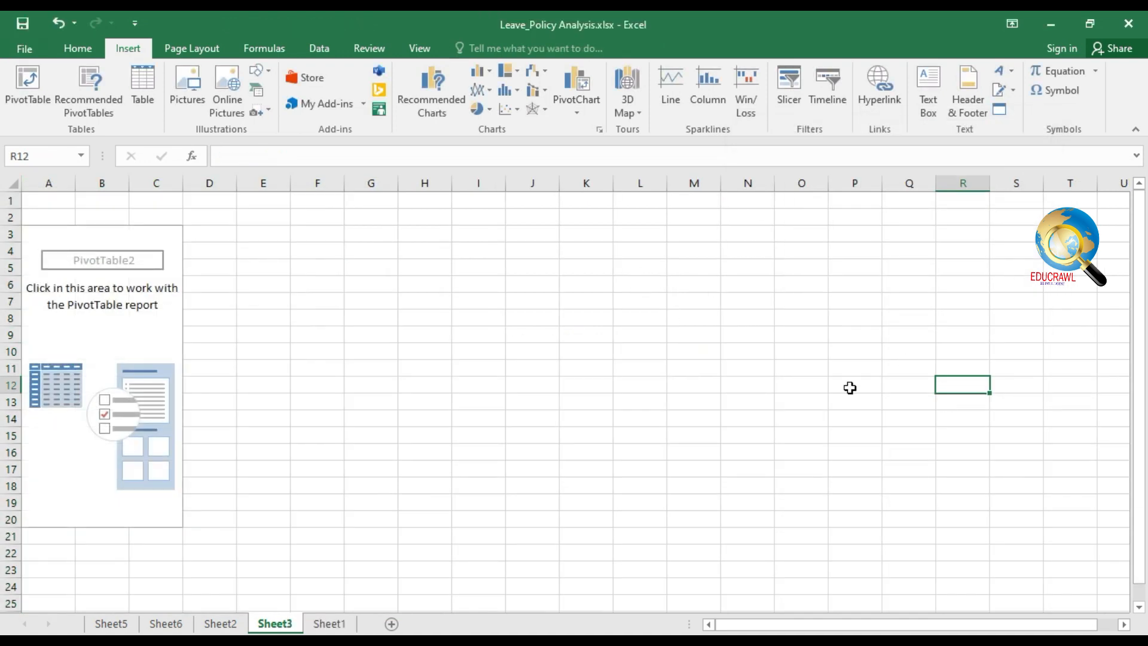
{"action": "left_click", "coordinate": [82, 372]}
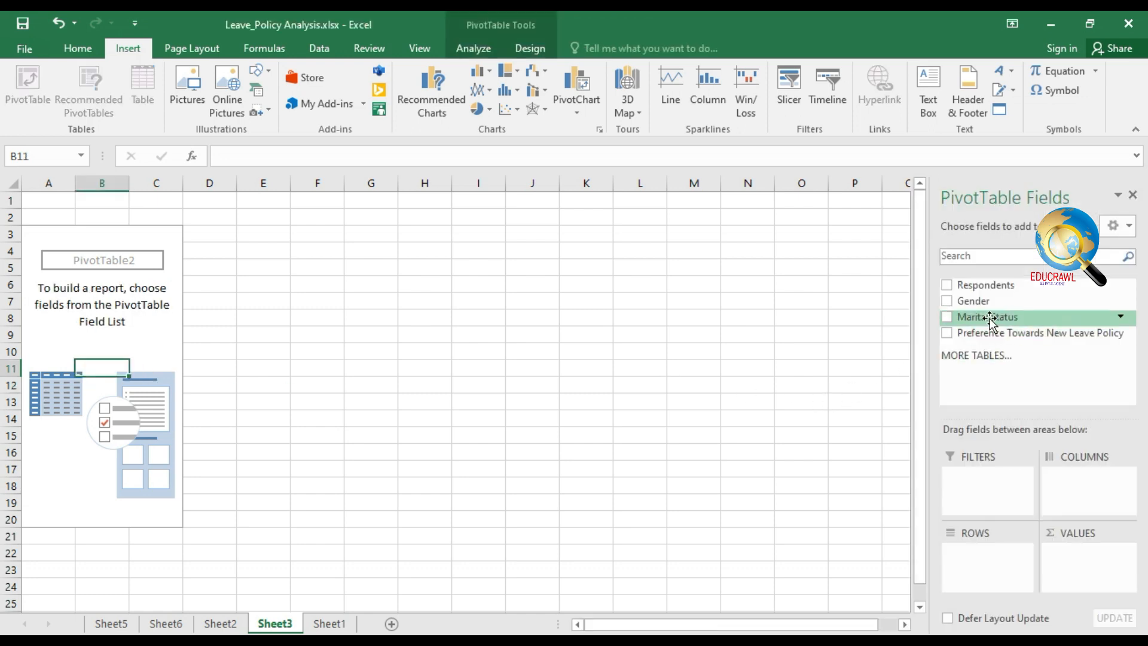
Lay out the PivotTable with Marital Status as filter, Gender as columns, and Preference Towards New Leave Policy as rows and counted values.
{"action": "left_click_drag", "start_coordinate": [990, 318], "coordinate": [992, 478]}
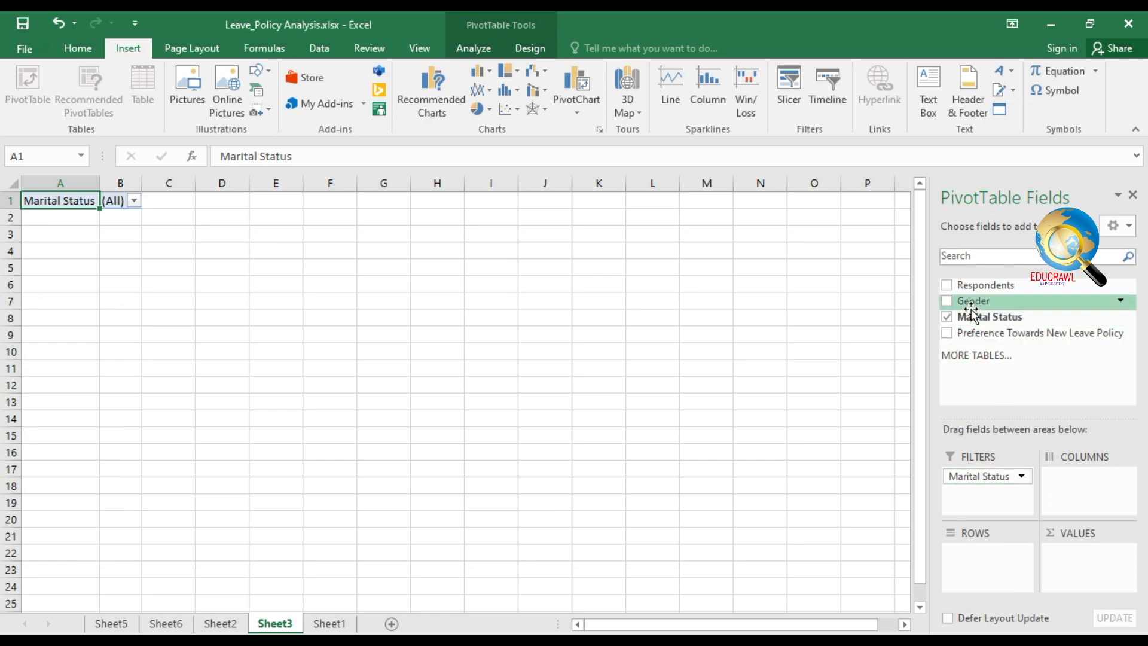
{"action": "left_click_drag", "start_coordinate": [972, 310], "coordinate": [1077, 495]}
{"action": "left_click_drag", "start_coordinate": [1042, 333], "coordinate": [1021, 573]}
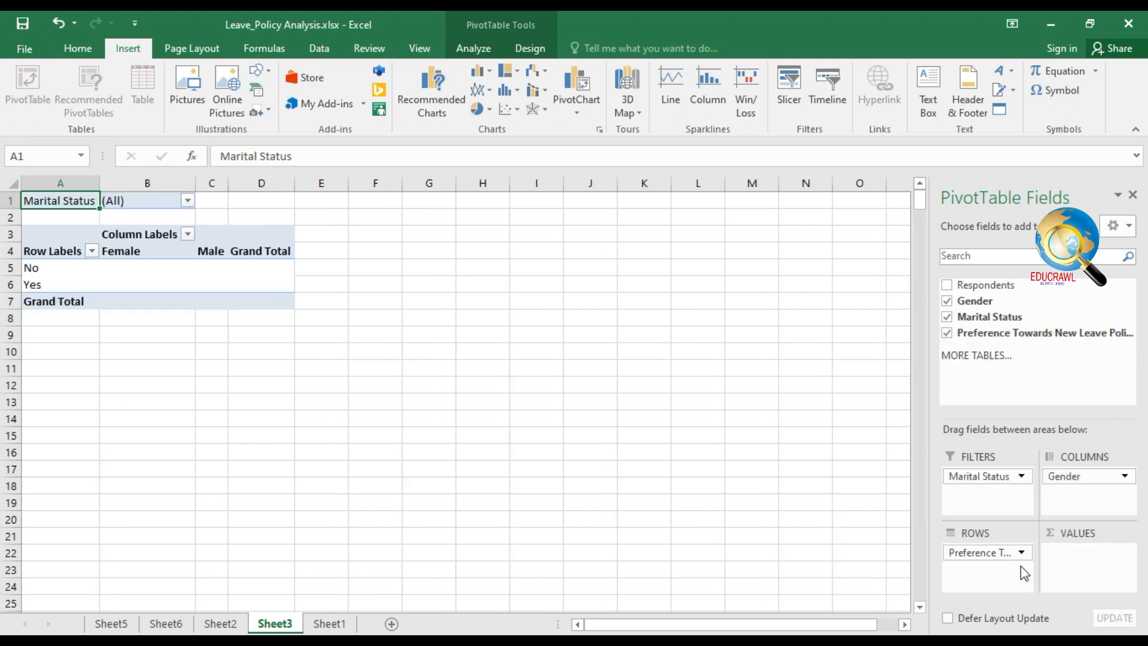
{"action": "left_click_drag", "start_coordinate": [1025, 333], "coordinate": [1071, 560]}
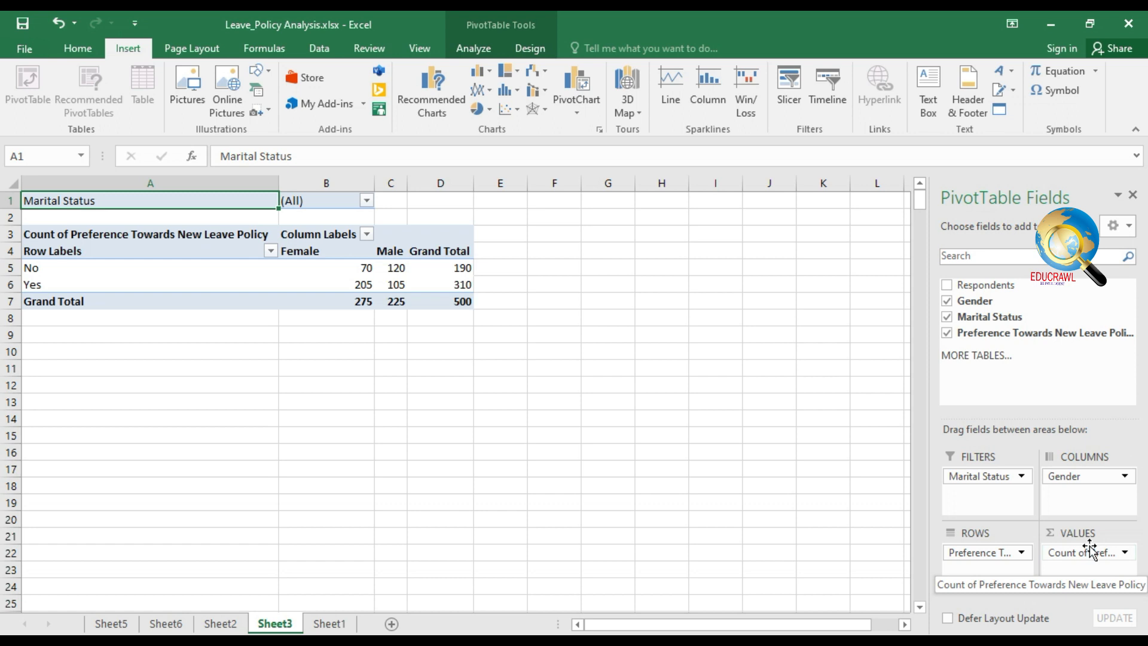
Filter the PivotTable by Marital Status to show only Married respondents.
{"action": "left_click", "coordinate": [371, 211]}
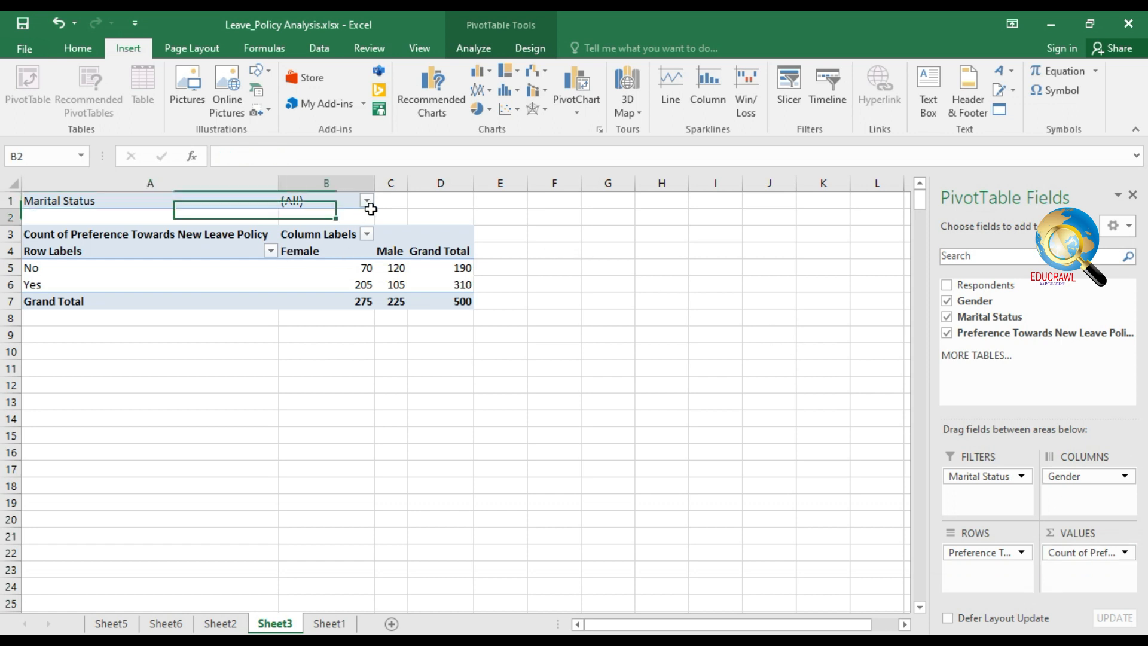
{"action": "left_click", "coordinate": [366, 201]}
{"action": "left_click", "coordinate": [221, 252]}
{"action": "left_click", "coordinate": [282, 415]}
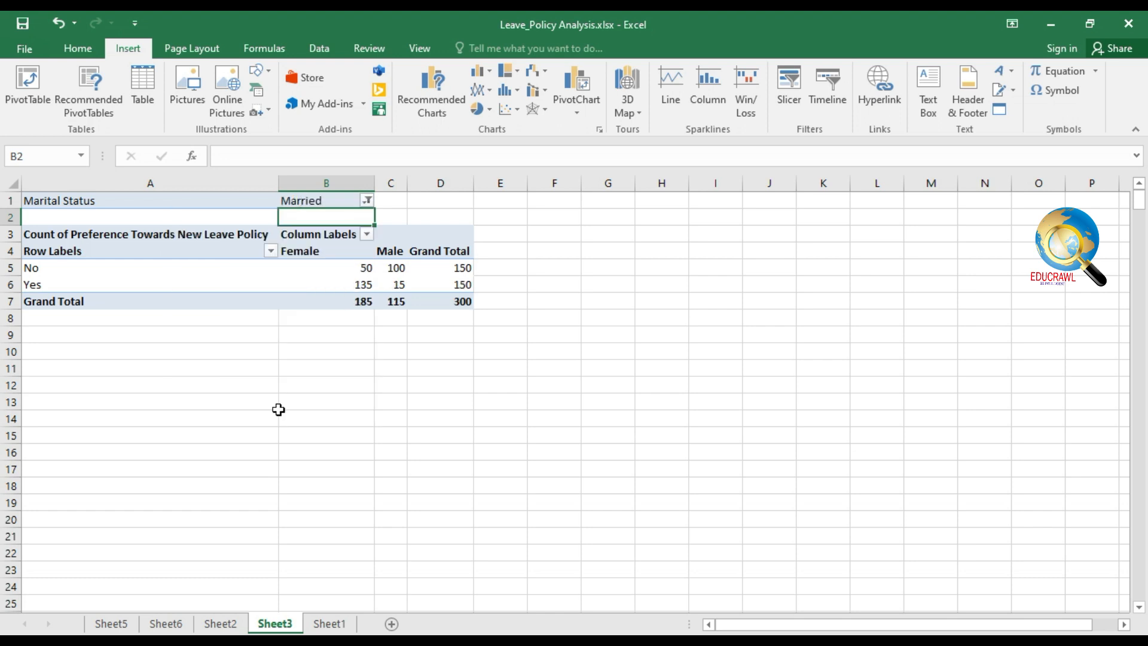
Switch the PivotTable's Marital Status filter to Unmarried.
{"action": "left_click", "coordinate": [367, 201]}
{"action": "left_click", "coordinate": [214, 266]}
{"action": "left_click", "coordinate": [279, 414]}
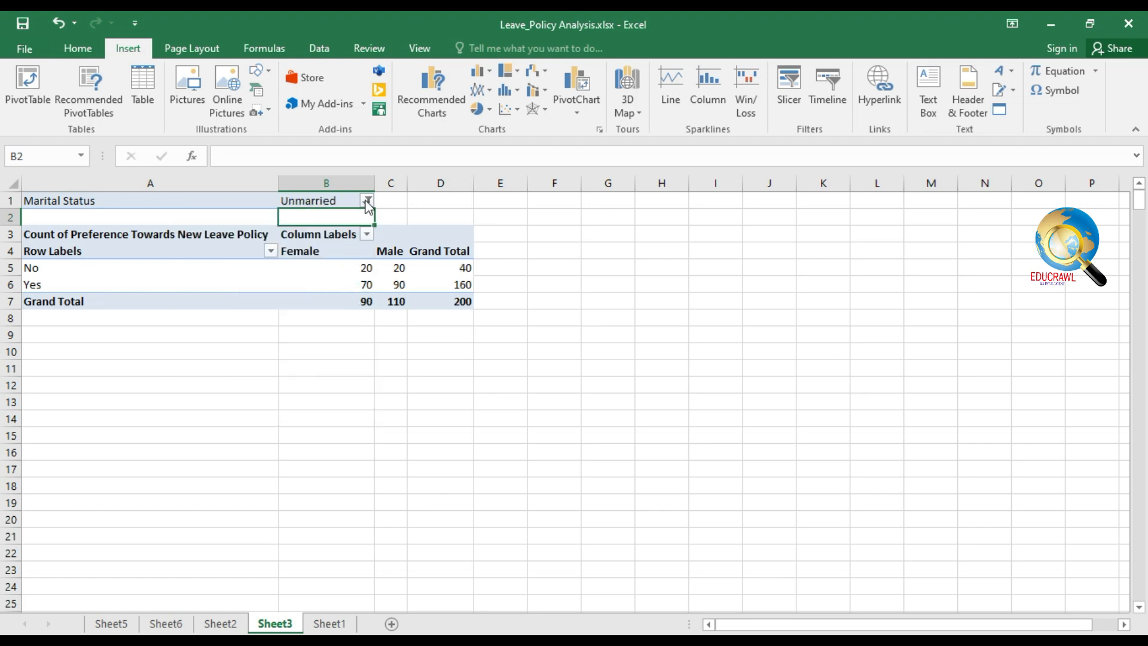
Allow multiple items in the Marital Status filter and include both Married and Unmarried respondents again.
{"action": "left_click", "coordinate": [368, 200]}
{"action": "left_click", "coordinate": [177, 389]}
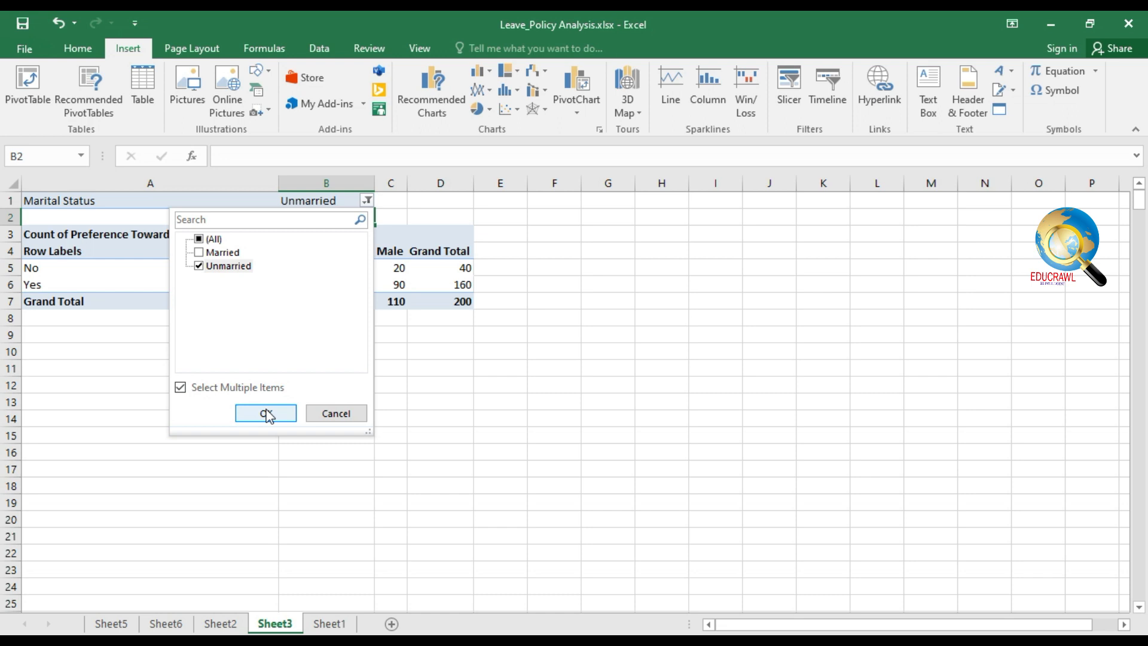
{"action": "left_click", "coordinate": [201, 253]}
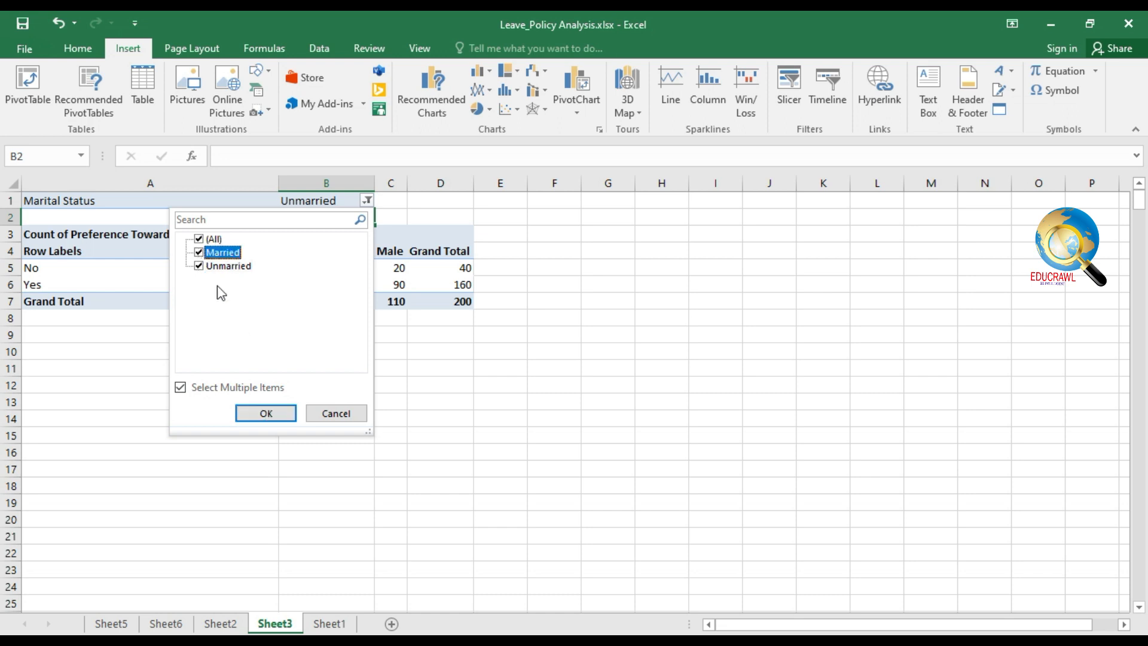
{"action": "left_click", "coordinate": [268, 414]}
{"action": "left_click", "coordinate": [396, 468]}
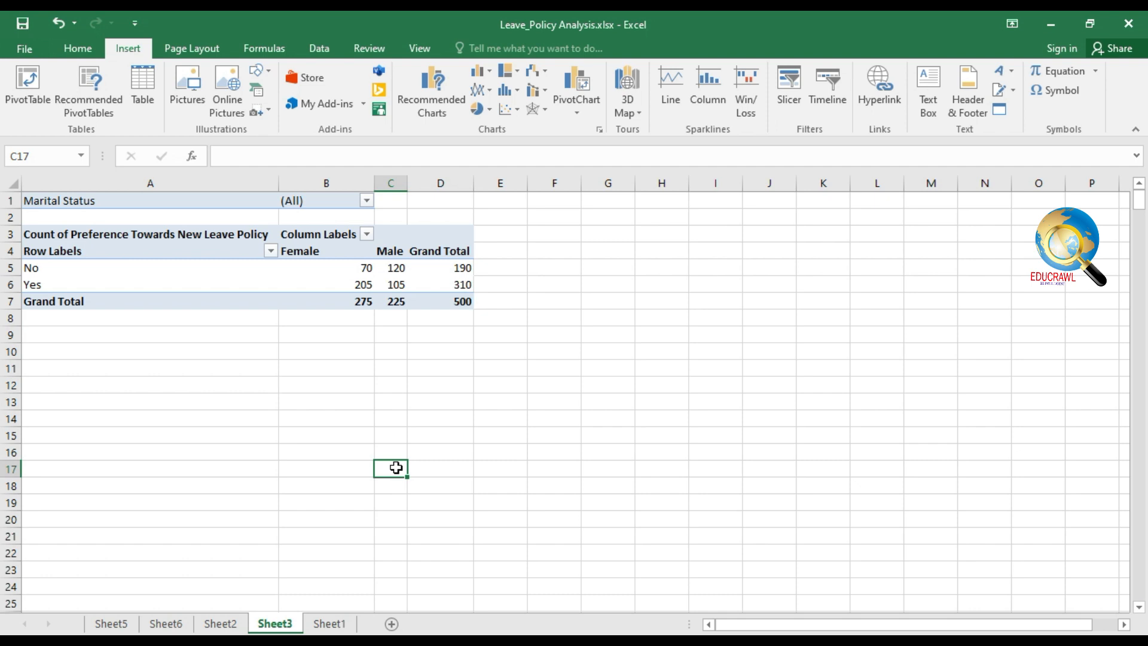
Insert a clustered column PivotChart based on the whole filtered-layout PivotTable and place it below the table.
{"action": "left_click_drag", "start_coordinate": [56, 200], "coordinate": [436, 296]}
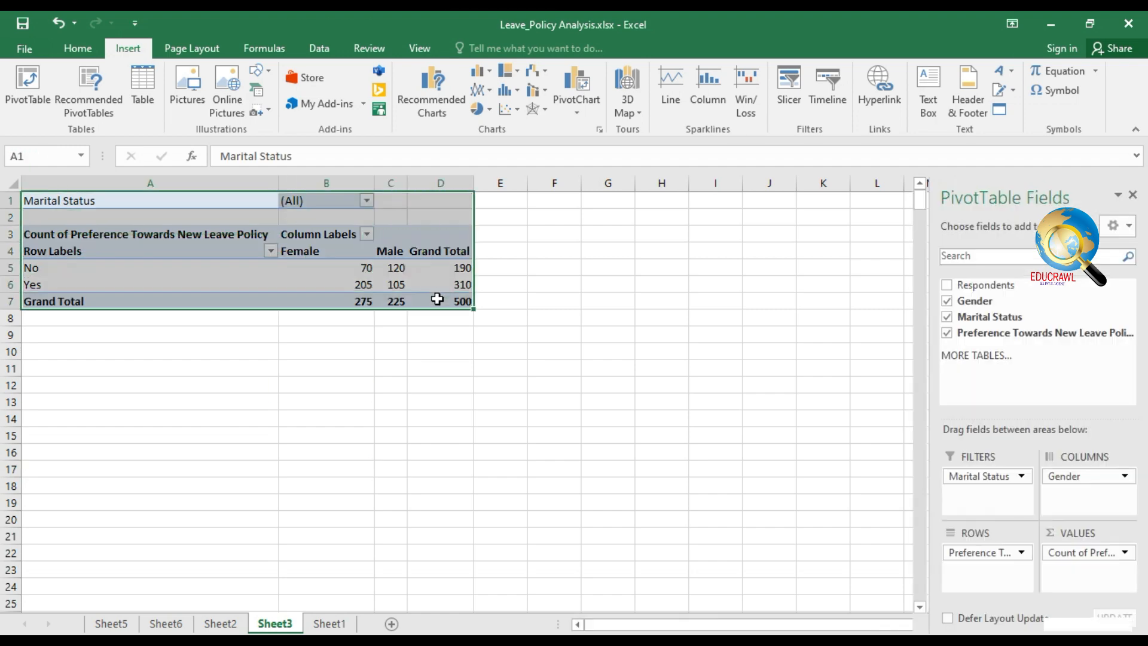
{"action": "left_click", "coordinate": [583, 83]}
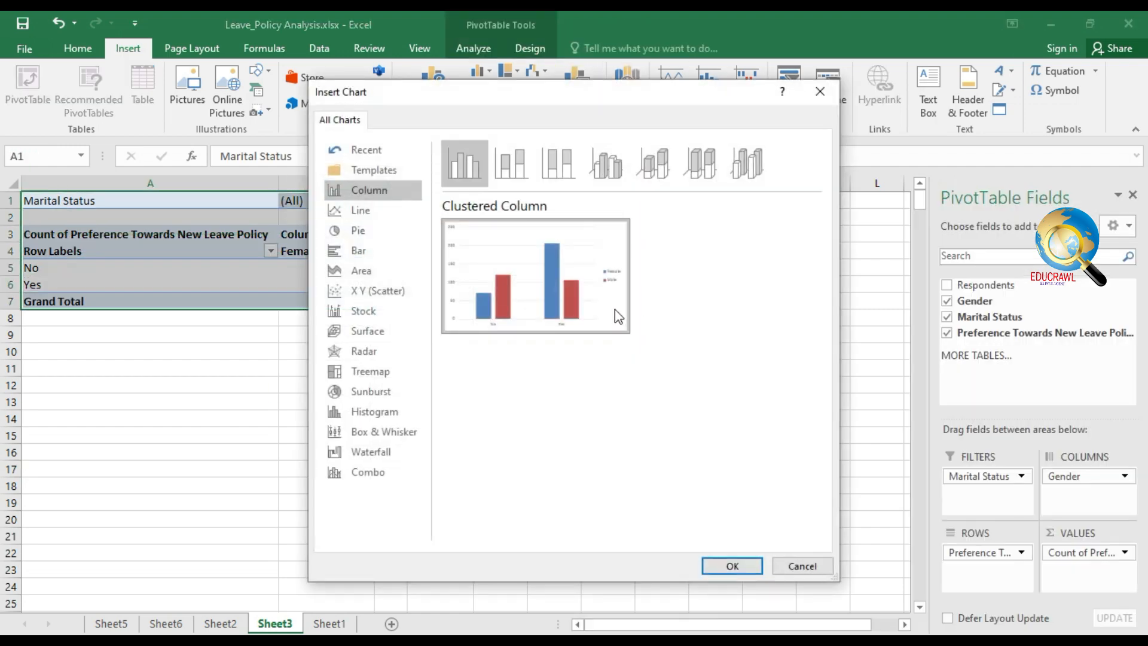
{"action": "left_click", "coordinate": [735, 570]}
{"action": "left_click_drag", "start_coordinate": [589, 308], "coordinate": [583, 355]}
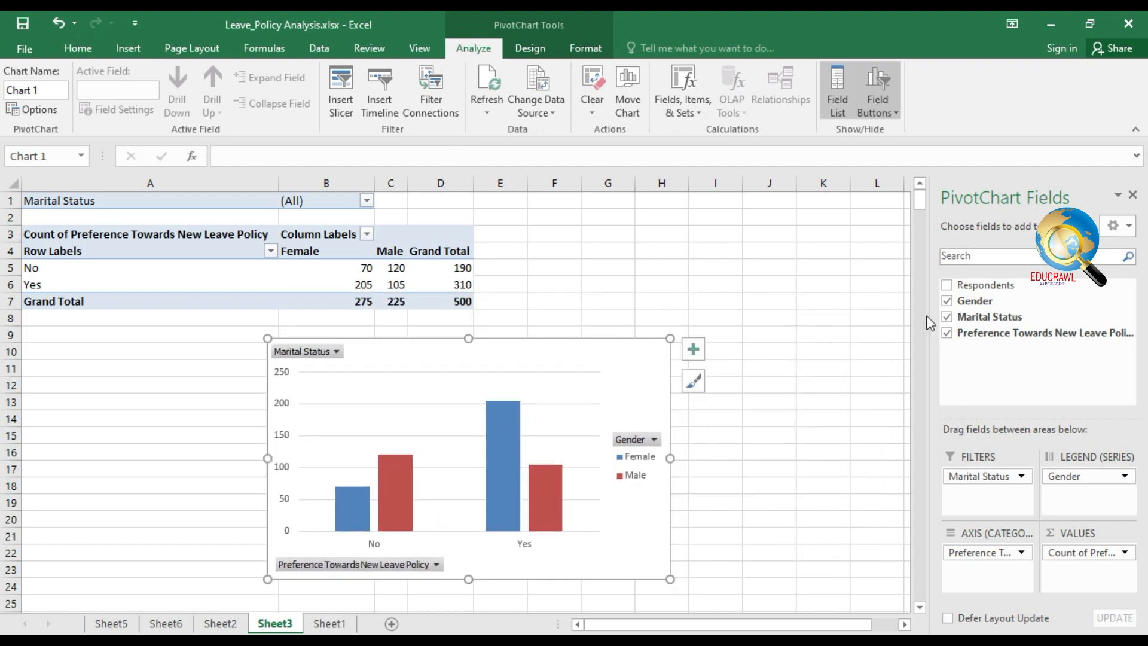
Put Gender on the chart's axis and Preference Towards New Leave Policy in the legend, and move Marital Status to the axis and on to the legend.
{"action": "left_click_drag", "start_coordinate": [1087, 476], "coordinate": [1000, 579]}
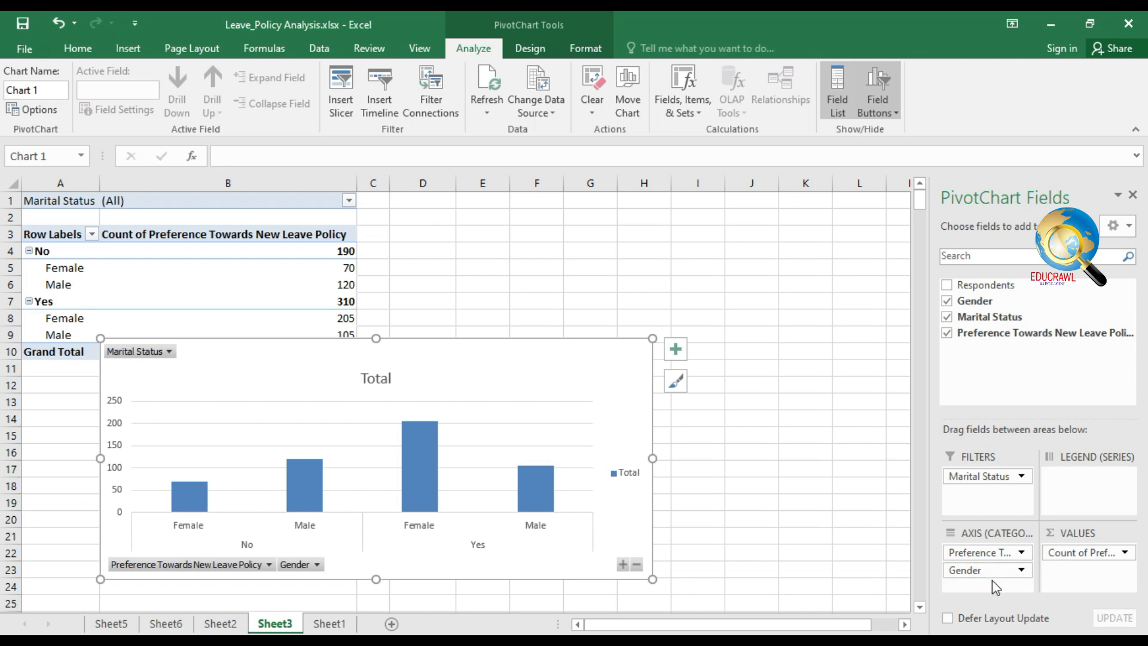
{"action": "left_click_drag", "start_coordinate": [988, 554], "coordinate": [1089, 495]}
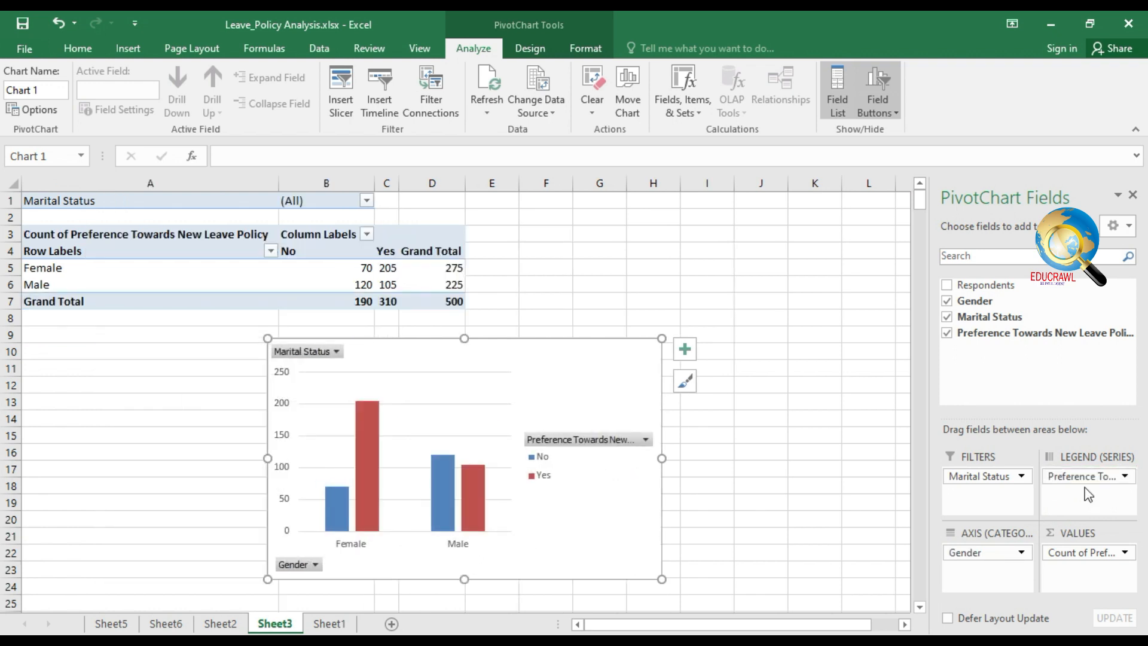
{"action": "left_click_drag", "start_coordinate": [992, 475], "coordinate": [993, 577]}
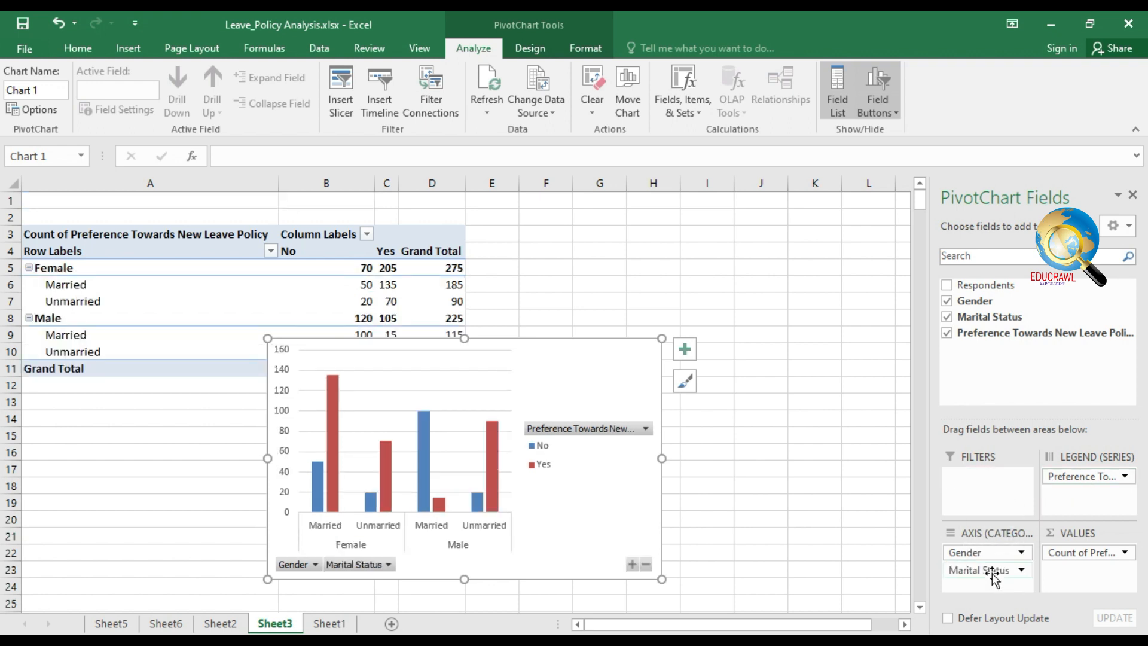
{"action": "left_click_drag", "start_coordinate": [992, 573], "coordinate": [1099, 506]}
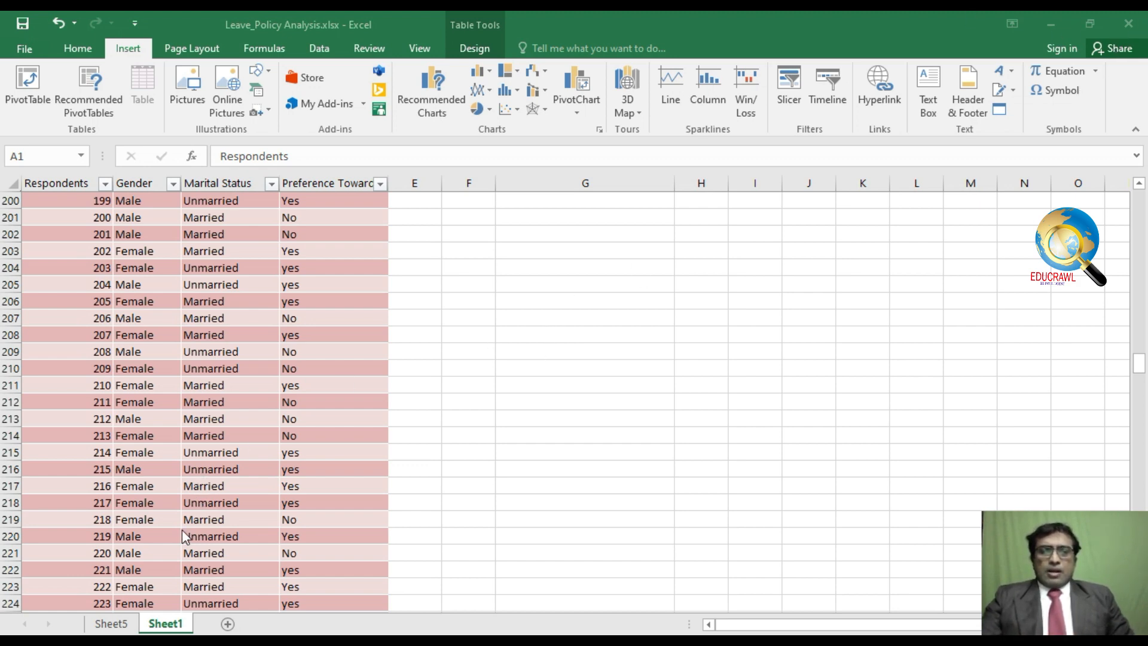
Insert another PivotTable from the LeavePolicy table on Sheet1, placing it on its own new worksheet.
{"action": "left_click", "coordinate": [104, 626]}
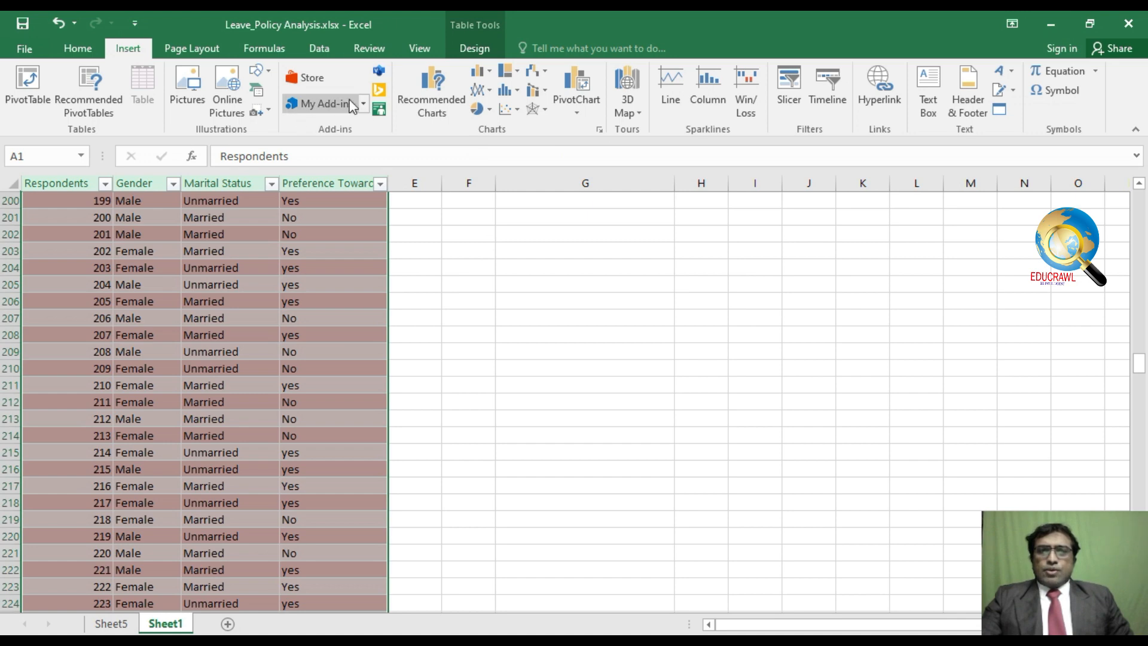
{"action": "left_click", "coordinate": [24, 93]}
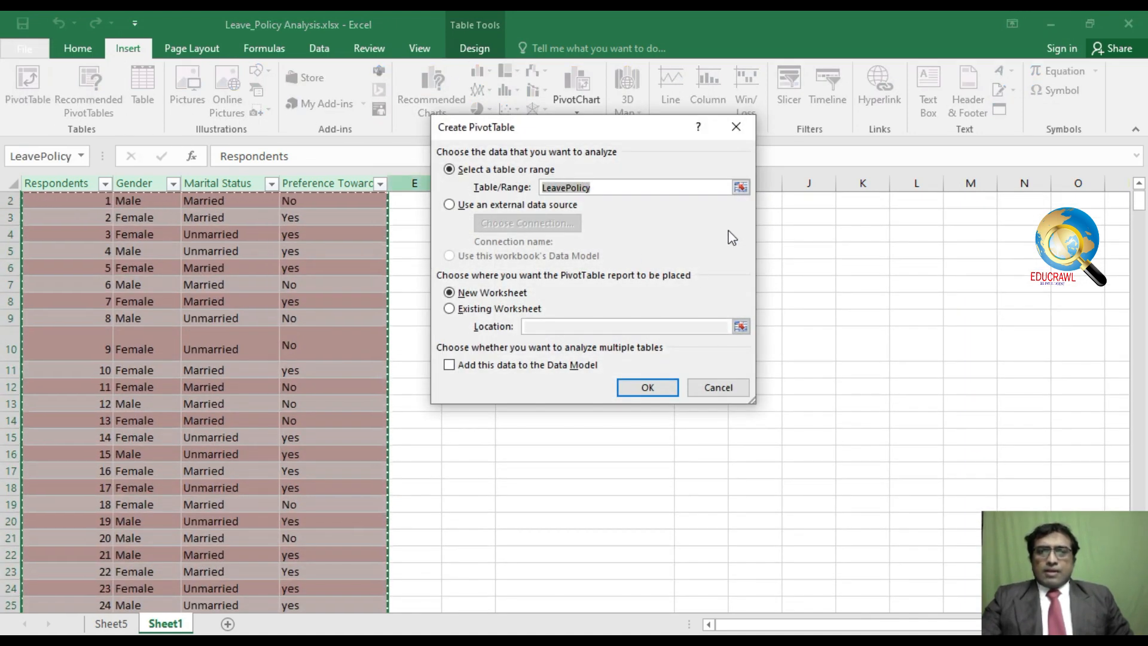
{"action": "left_click", "coordinate": [655, 388]}
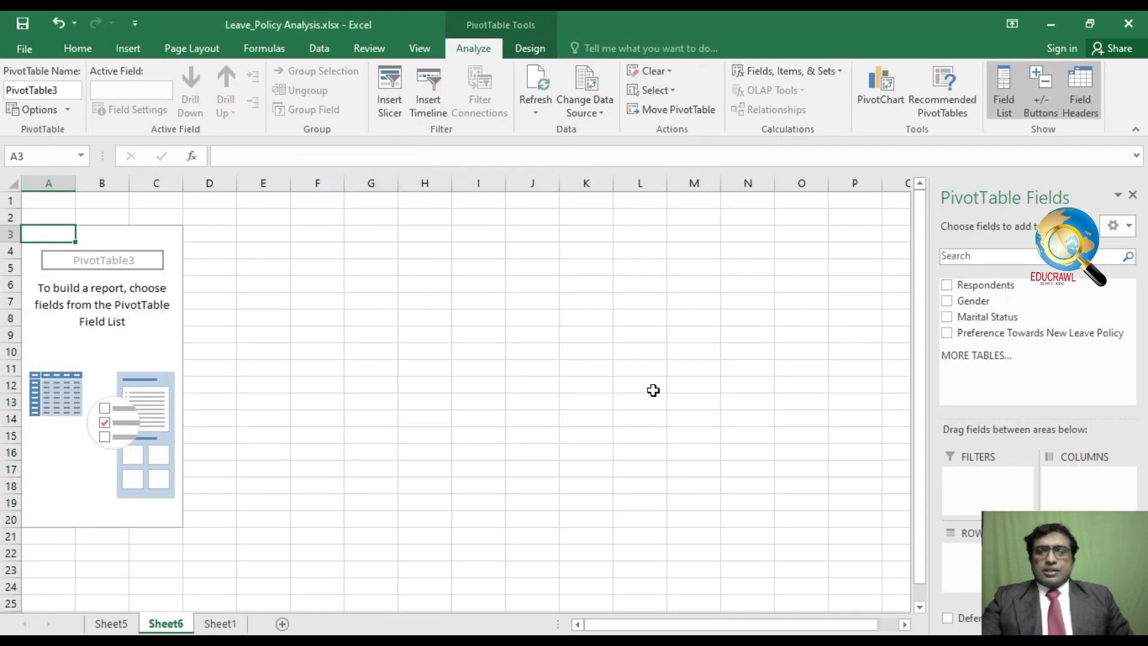
Place Gender and Marital Status in the PivotTable rows, Preference Towards New Leave Policy in the columns, and a count of Marital Status in the values.
{"action": "left_click_drag", "start_coordinate": [979, 301], "coordinate": [963, 553]}
{"action": "left_click_drag", "start_coordinate": [987, 317], "coordinate": [964, 571]}
{"action": "left_click_drag", "start_coordinate": [1038, 335], "coordinate": [1087, 485]}
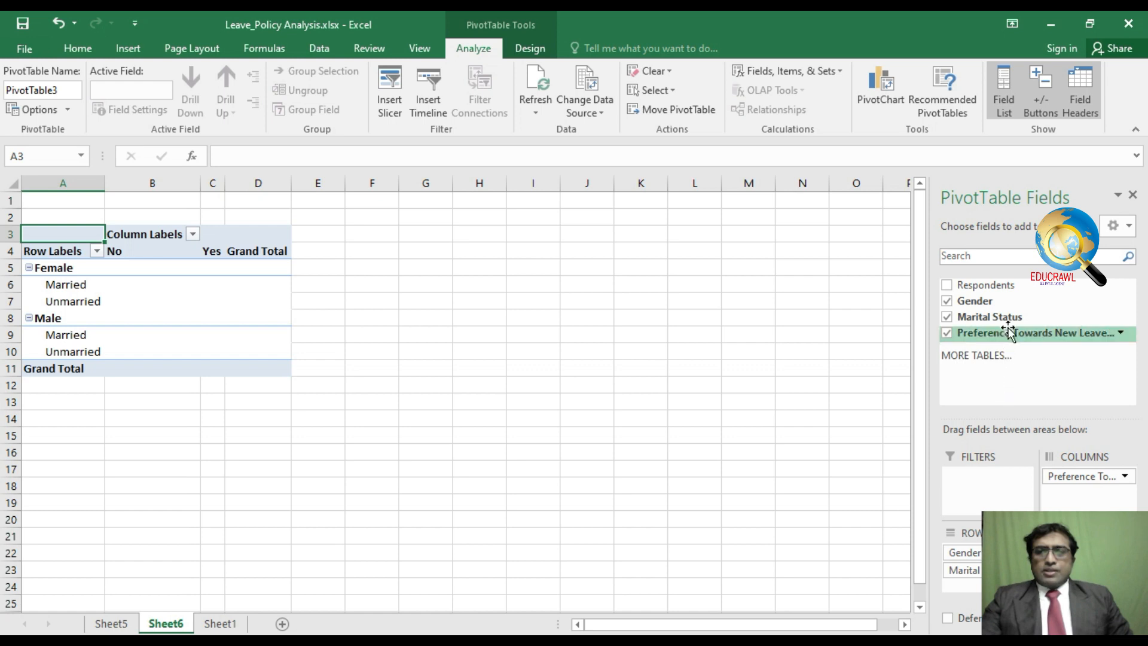
{"action": "left_click_drag", "start_coordinate": [1010, 317], "coordinate": [1089, 559]}
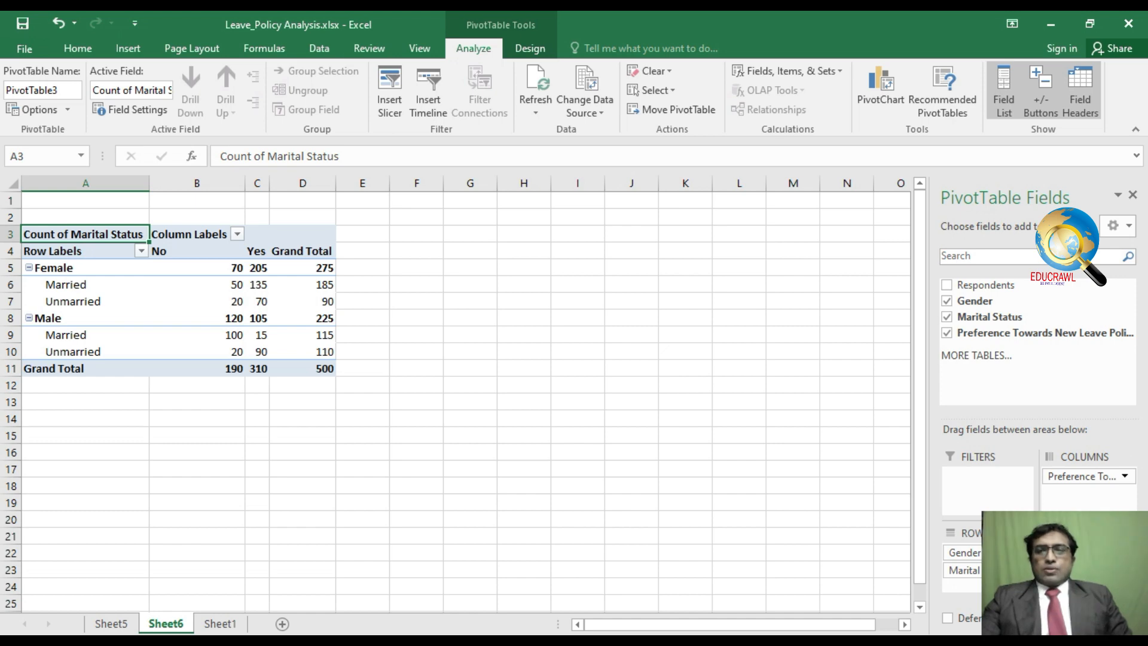
Open the value field settings for the Marital Status count and set its custom name to "Opinion %".
{"action": "left_click", "coordinate": [1123, 553]}
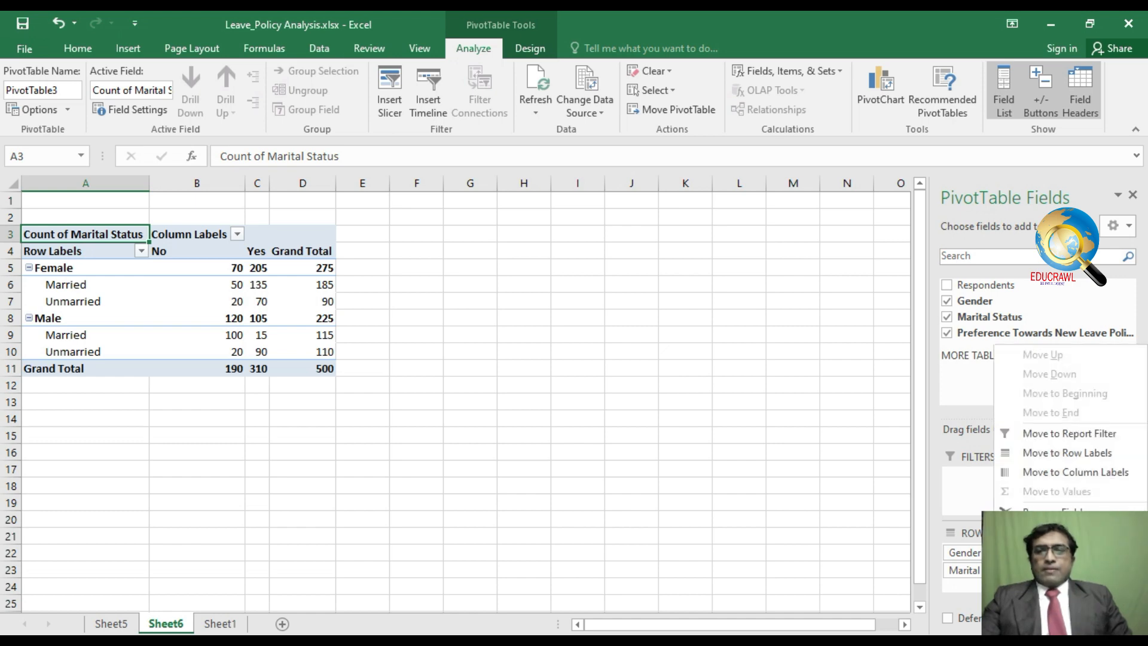
{"action": "left_click", "coordinate": [1059, 531]}
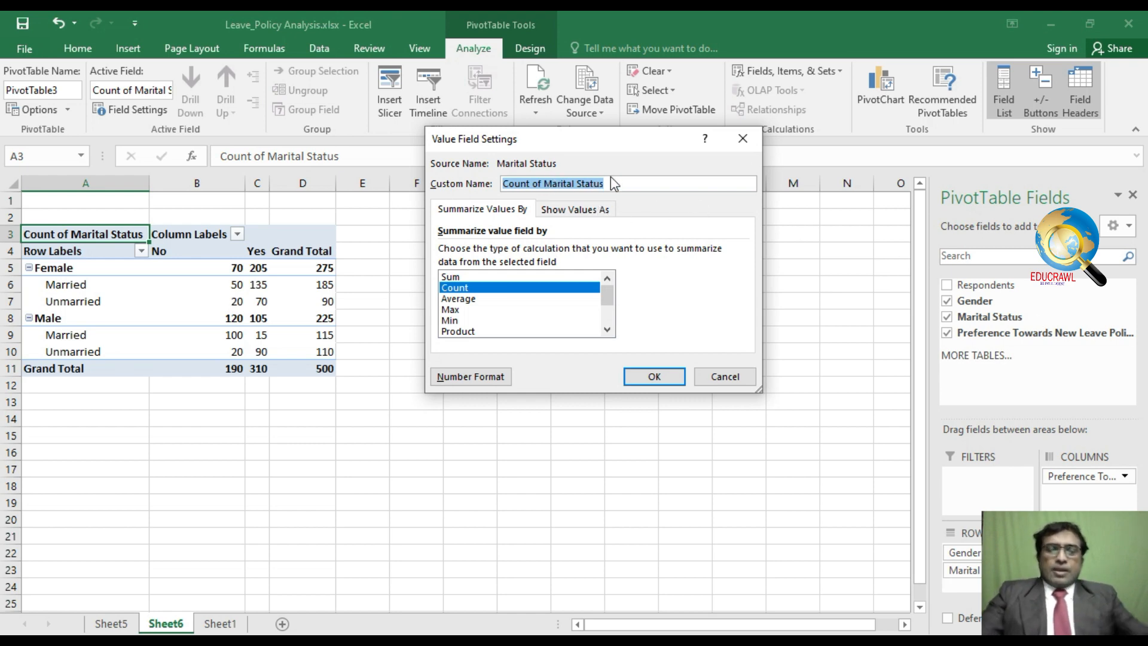
{"action": "type", "text": "Opin"}
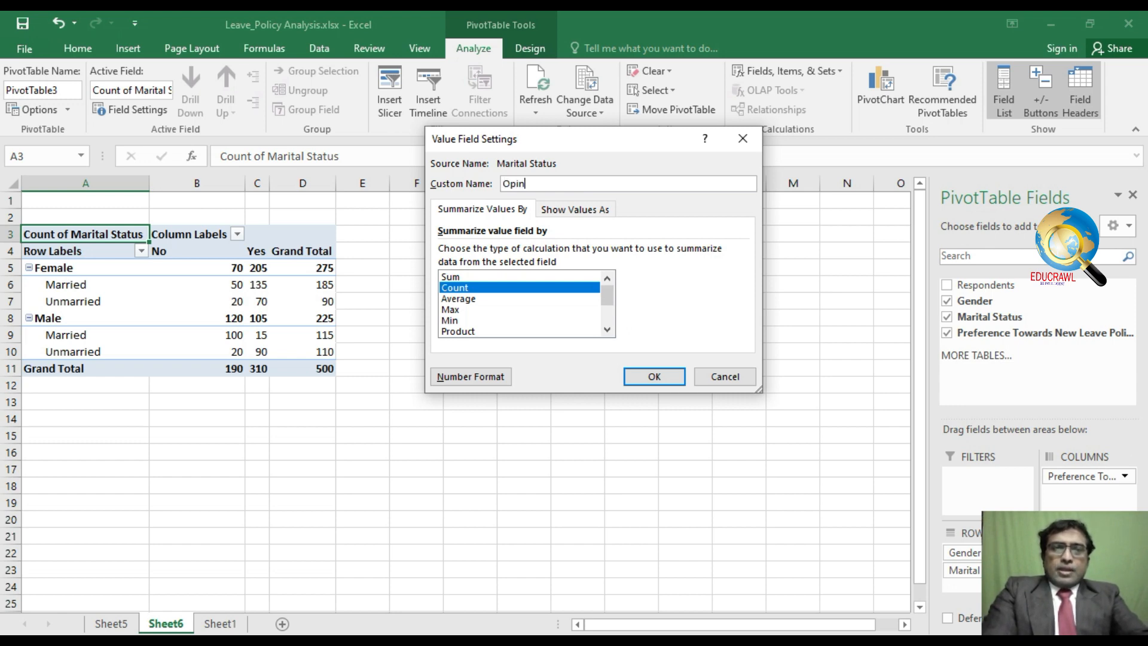
{"action": "type", "text": "ion %"}
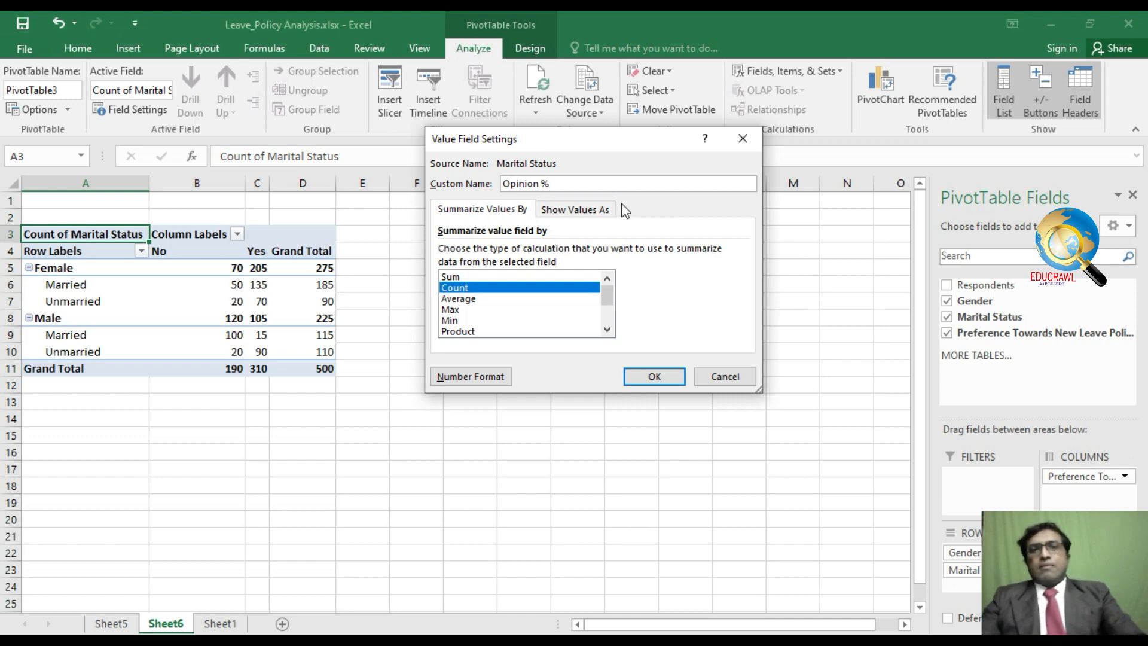
Show the Opinion % values as % of Row Total and apply the value field settings.
{"action": "left_click", "coordinate": [573, 210]}
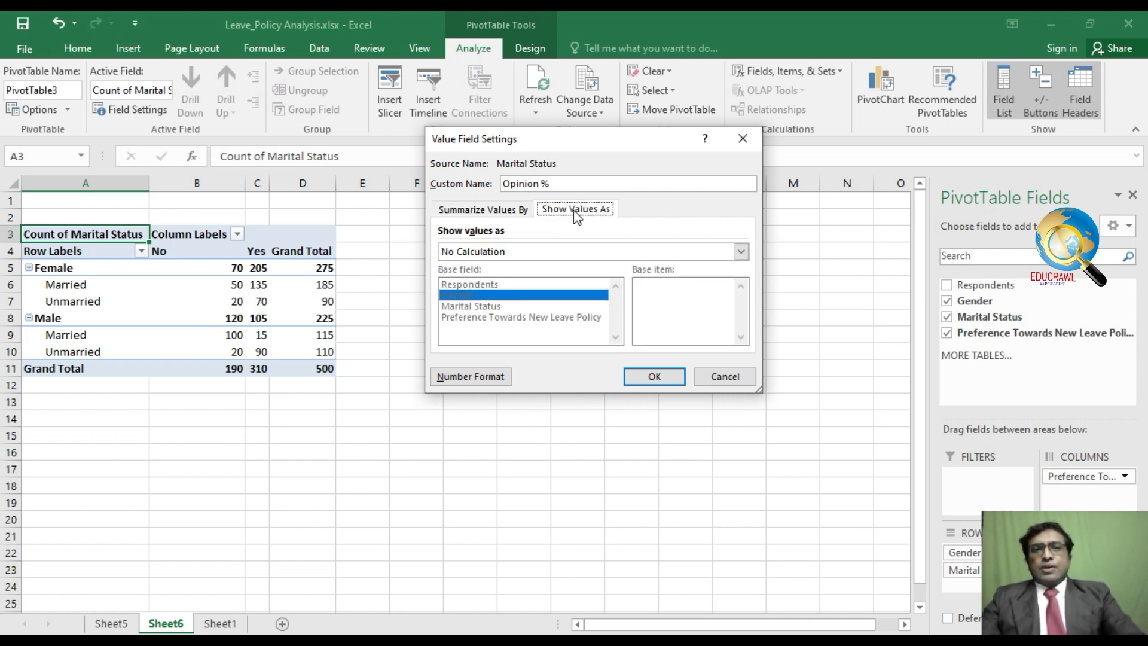
{"action": "left_click", "coordinate": [542, 261]}
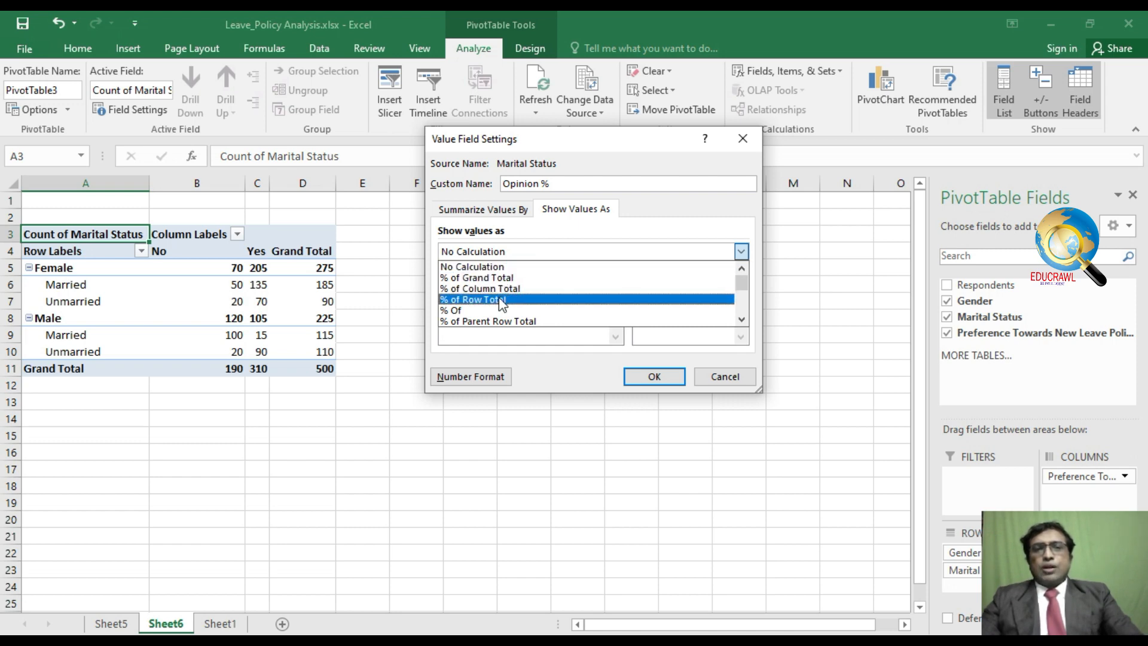
{"action": "scroll", "coordinate": [490, 302], "scroll_direction": "down", "scroll_amount": 2}
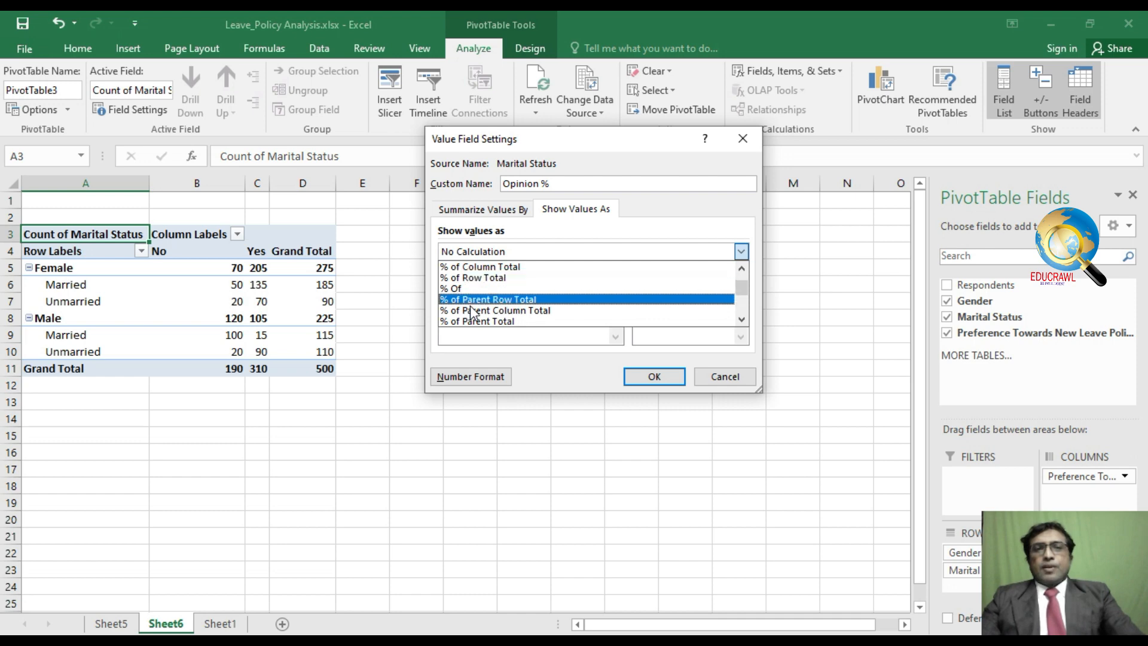
{"action": "scroll", "coordinate": [486, 321], "scroll_direction": "down", "scroll_amount": 2}
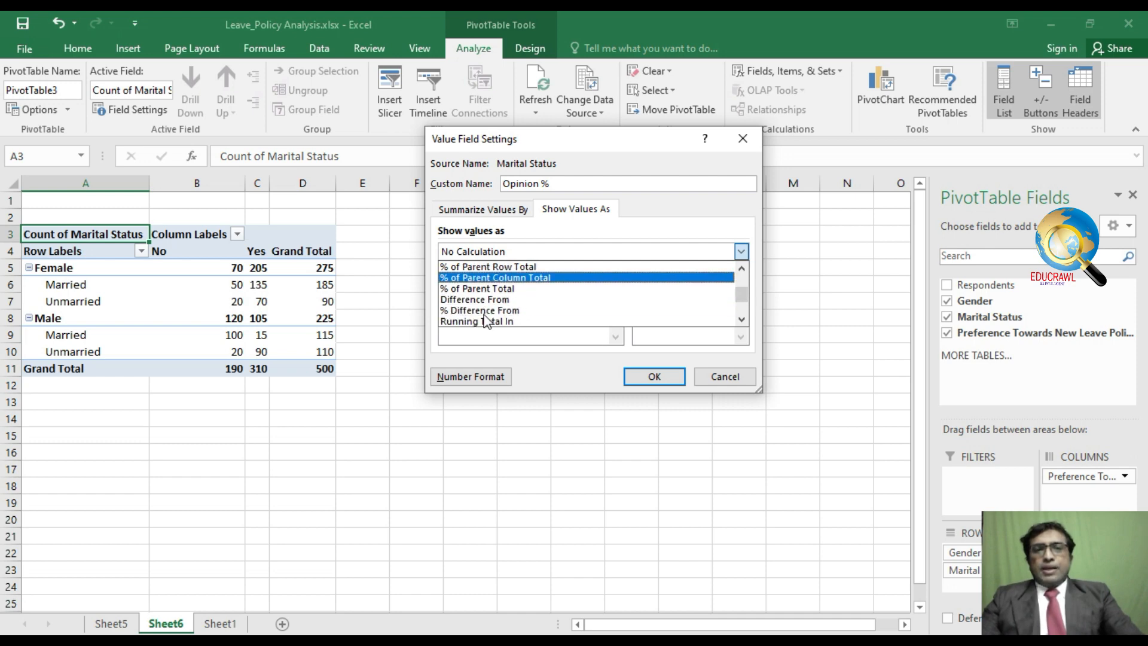
{"action": "scroll", "coordinate": [486, 321], "scroll_direction": "up", "scroll_amount": 3}
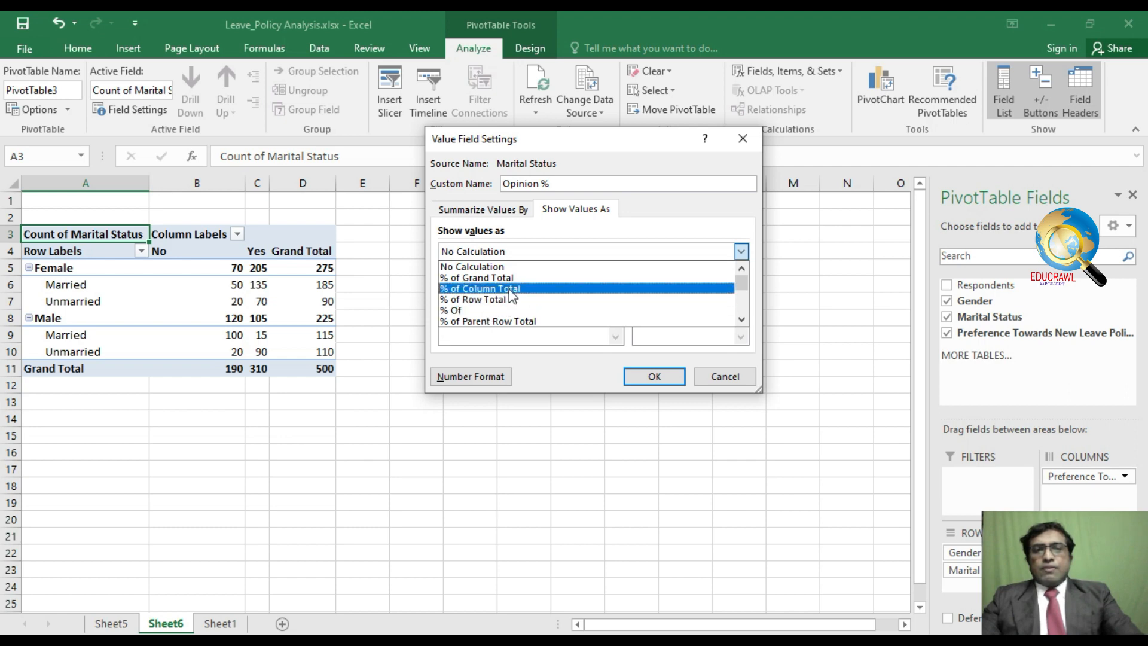
{"action": "left_click", "coordinate": [501, 300]}
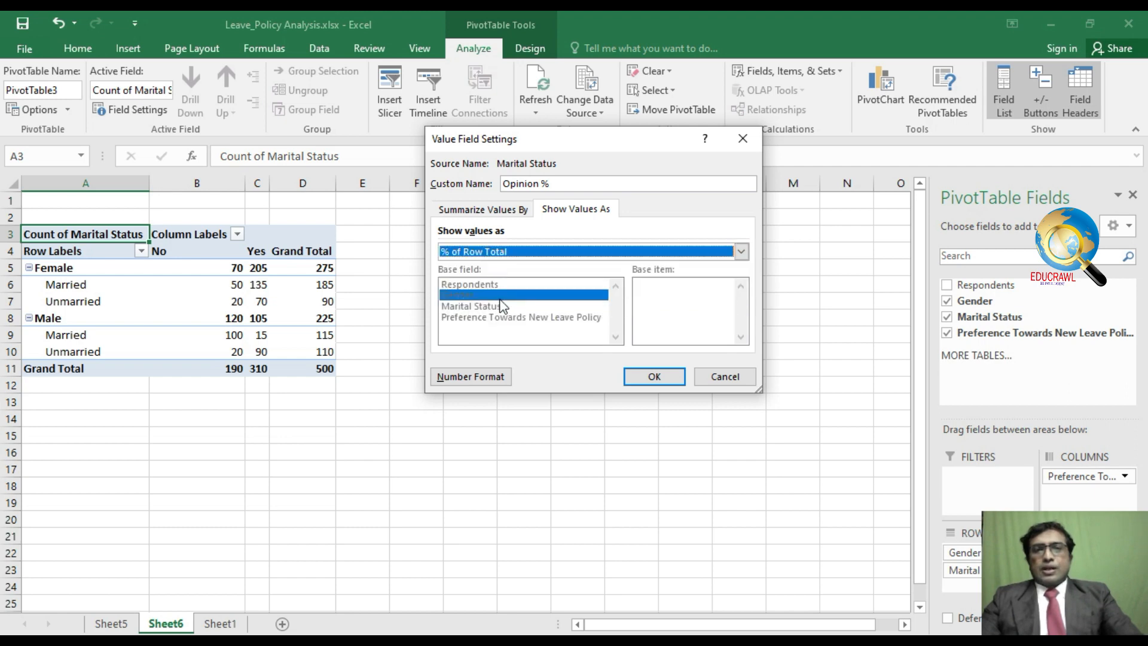
{"action": "left_click", "coordinate": [655, 378]}
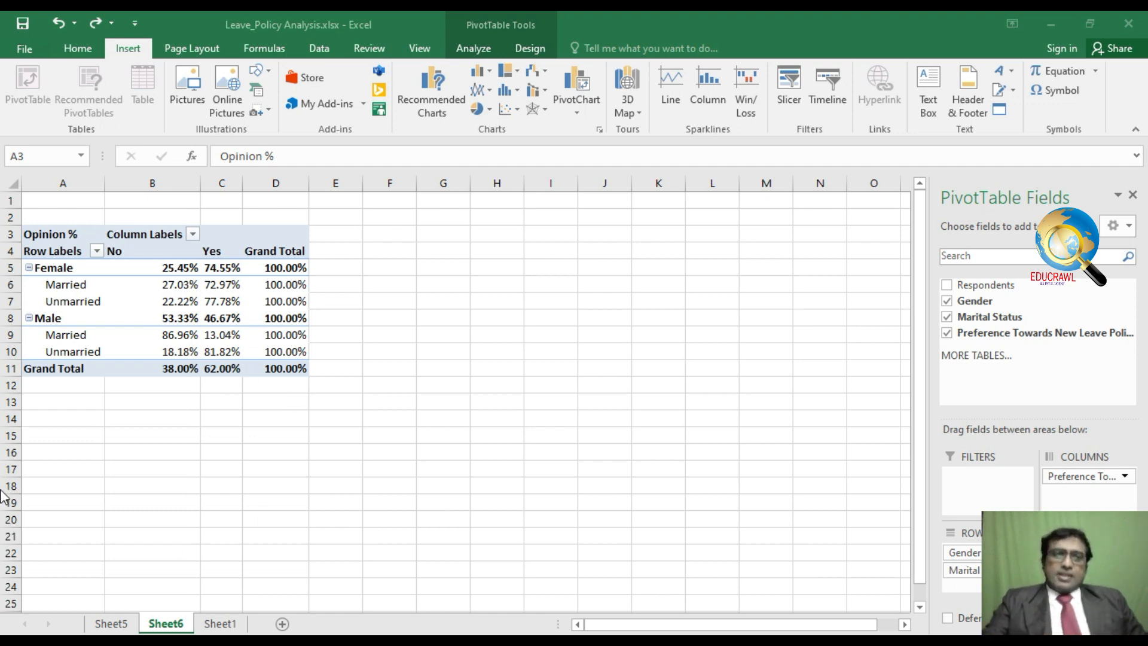
Insert a clustered column PivotChart based on the whole Opinion % PivotTable, after previewing the line, pie, bar, area and stock types.
{"action": "left_click", "coordinate": [479, 450]}
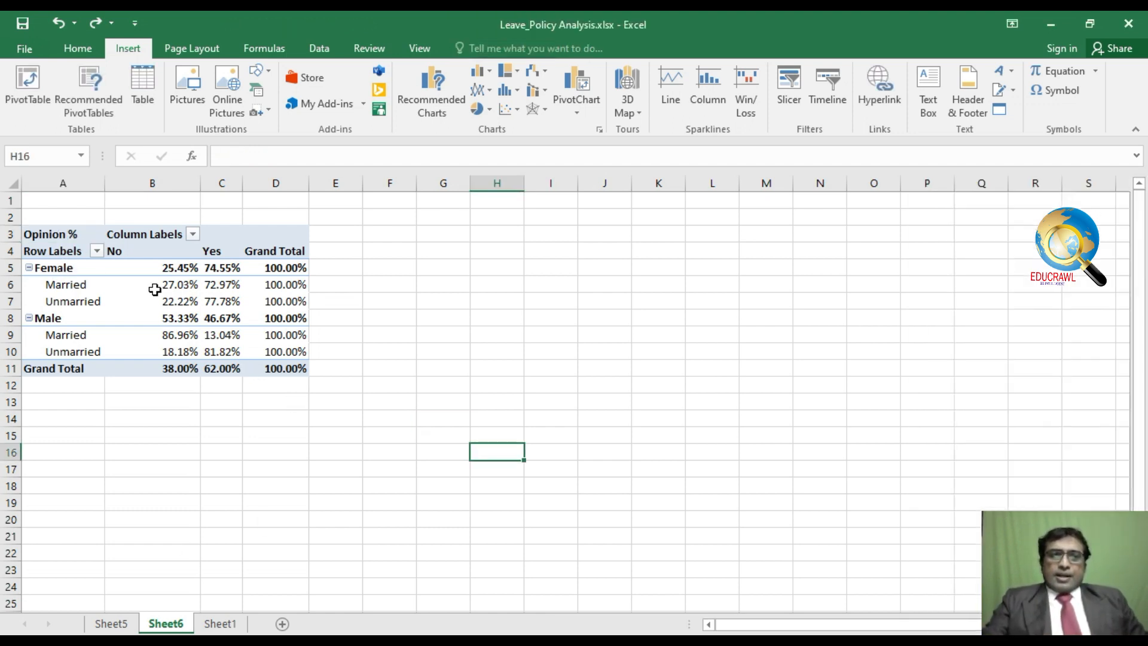
{"action": "left_click_drag", "start_coordinate": [56, 235], "coordinate": [282, 367]}
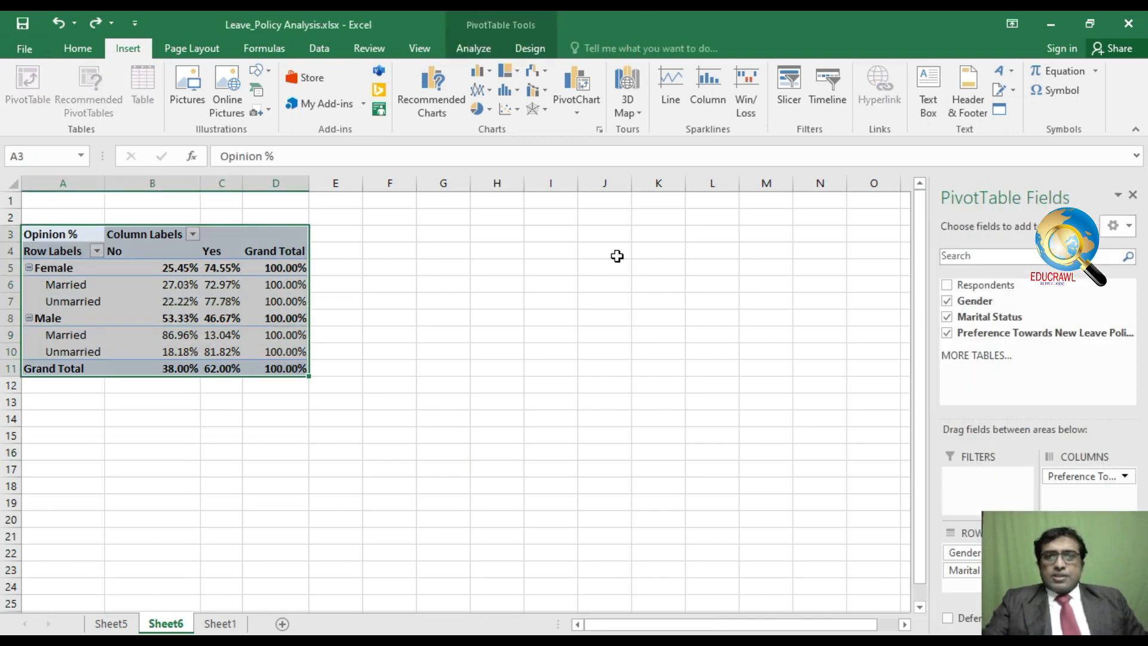
{"action": "left_click", "coordinate": [567, 94]}
{"action": "left_click", "coordinate": [583, 132]}
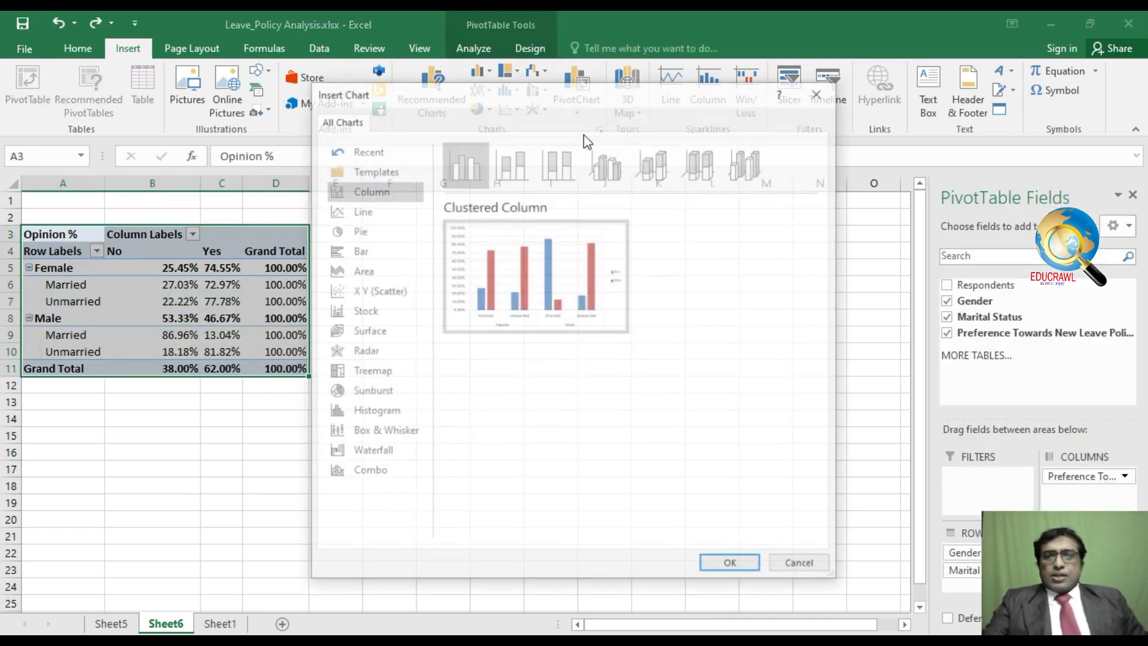
{"action": "left_click", "coordinate": [383, 213]}
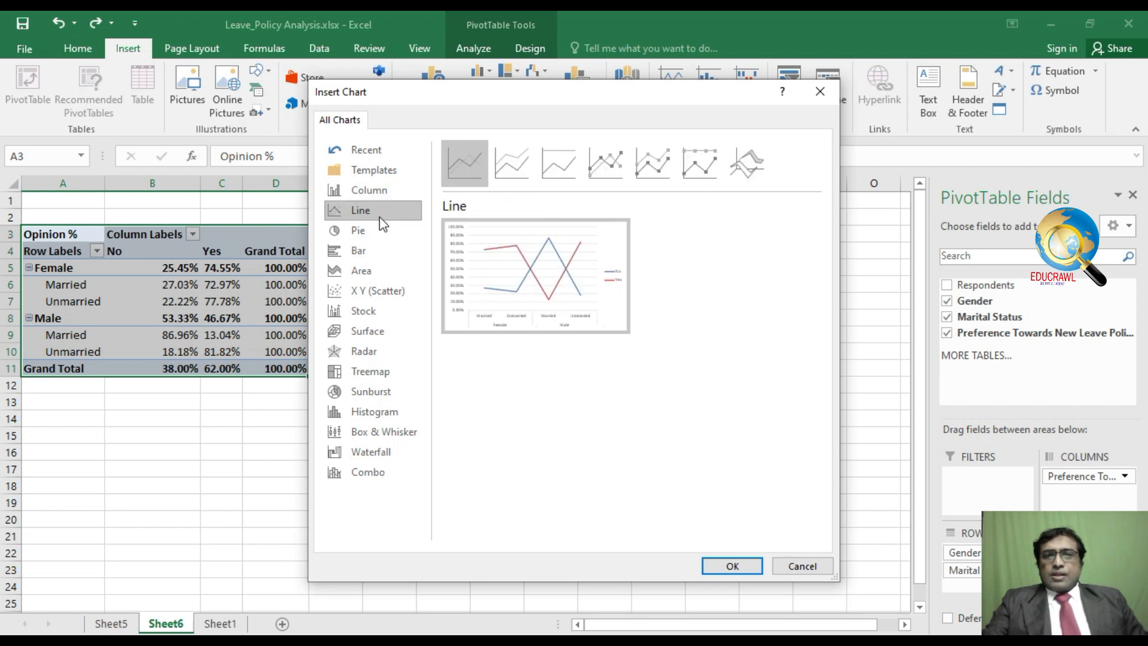
{"action": "left_click", "coordinate": [380, 234]}
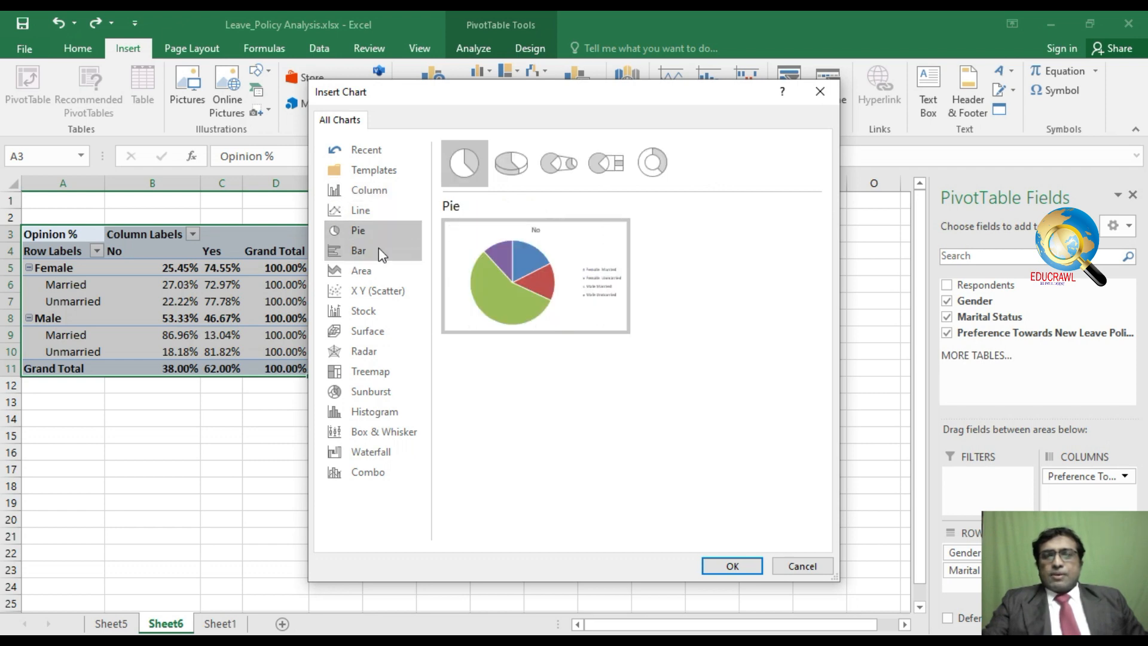
{"action": "left_click", "coordinate": [381, 250]}
{"action": "left_click", "coordinate": [382, 274]}
{"action": "left_click", "coordinate": [383, 306]}
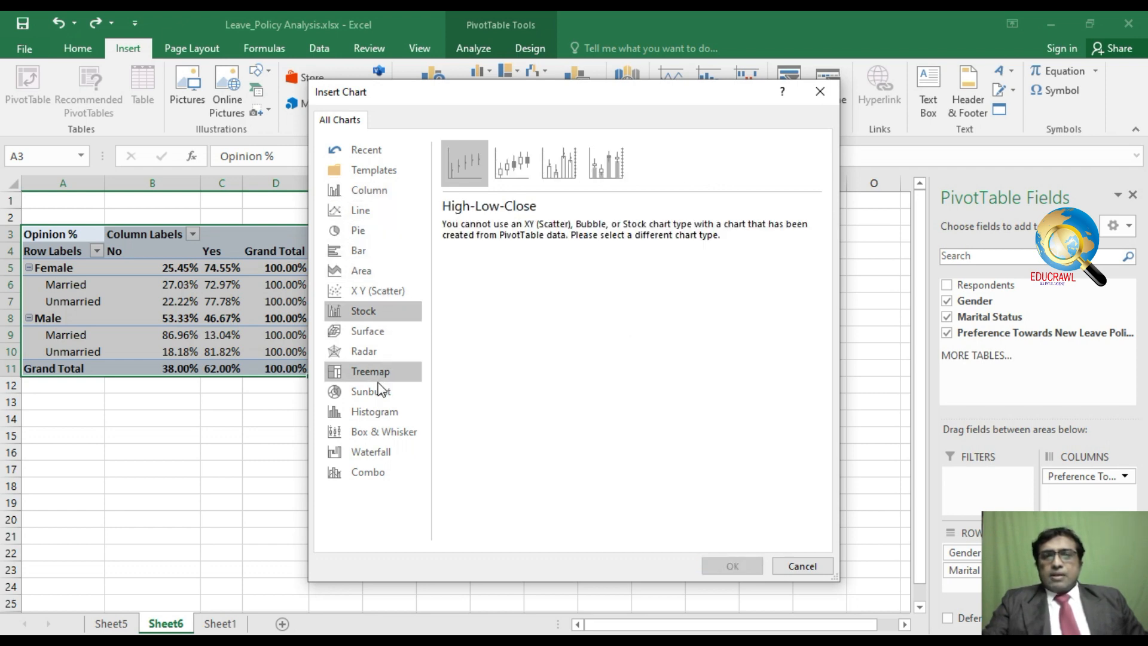
{"action": "left_click", "coordinate": [383, 190]}
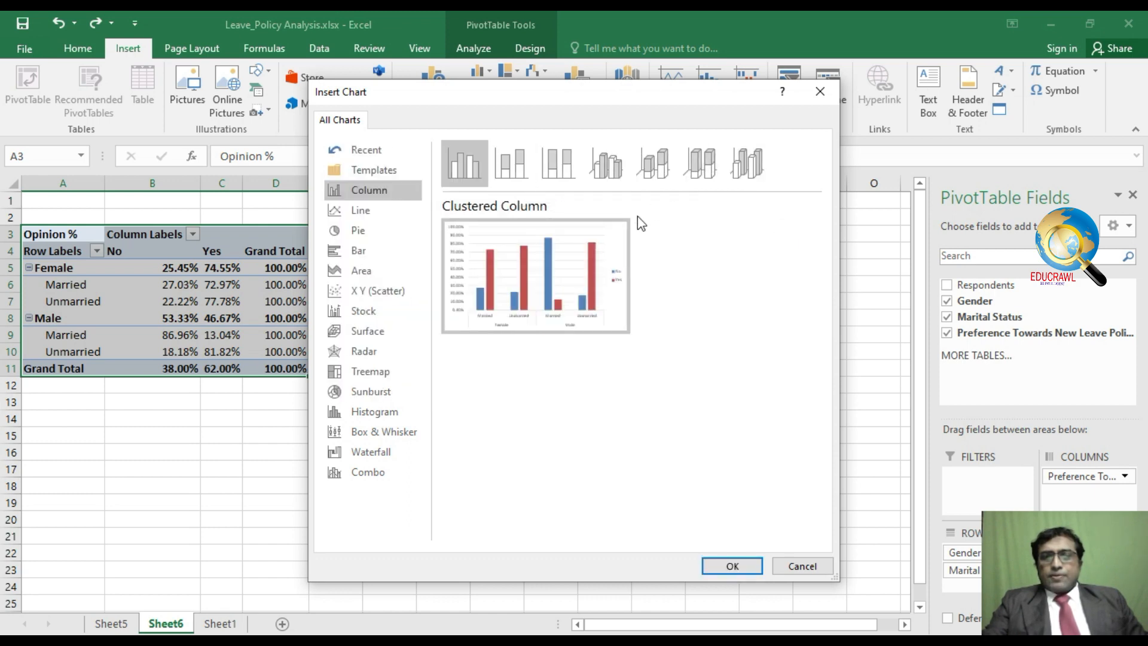
{"action": "mouse_move", "coordinate": [553, 297]}
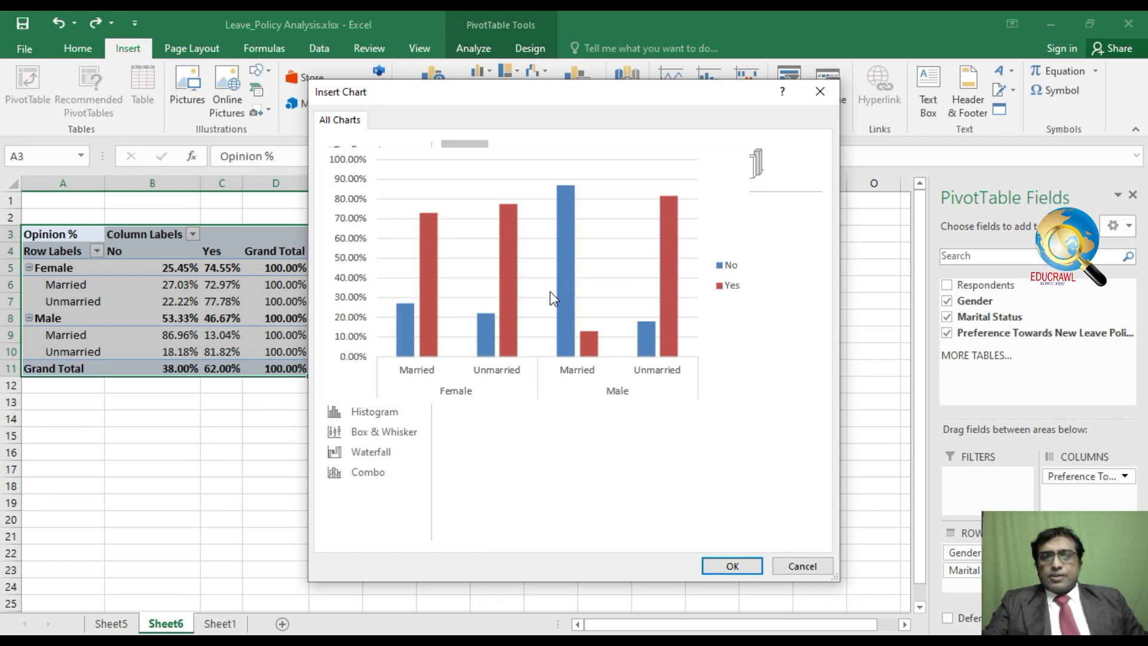
{"action": "left_click", "coordinate": [730, 565]}
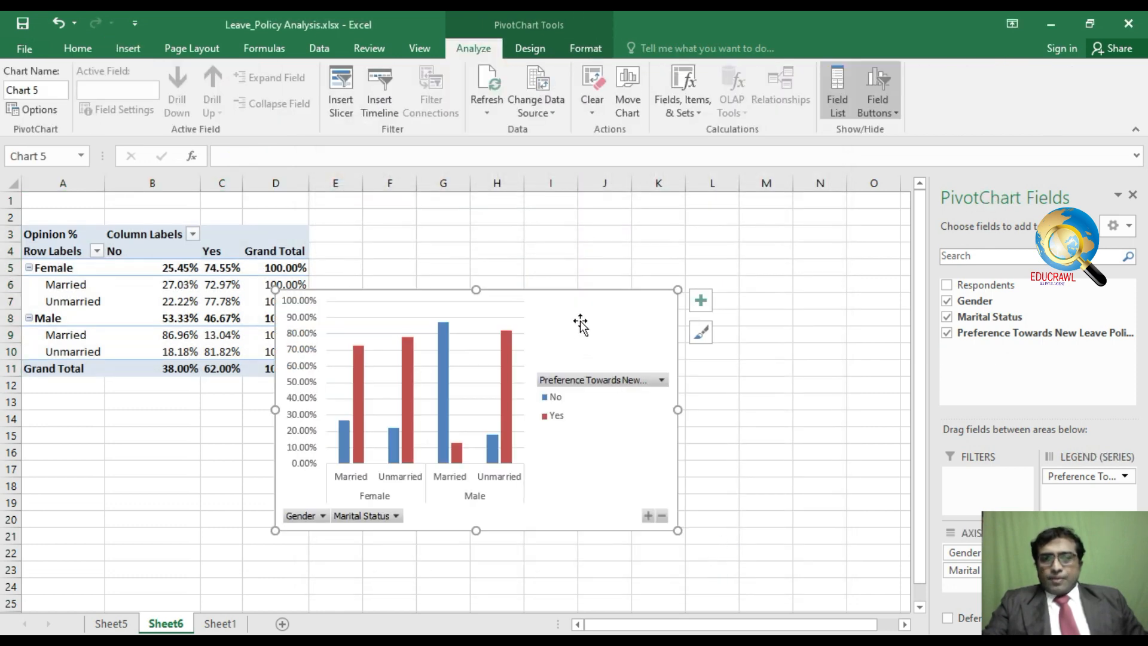
Move the new chart clear of the PivotTable and close the PivotChart field list.
{"action": "left_click_drag", "start_coordinate": [579, 320], "coordinate": [724, 295]}
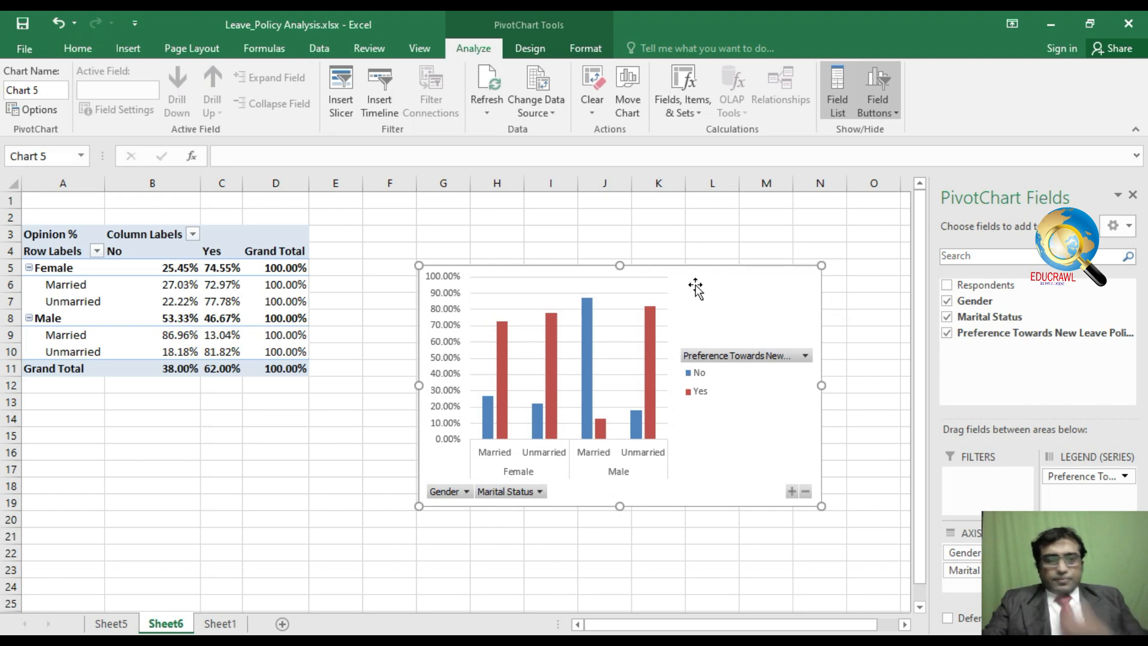
{"action": "double_click", "coordinate": [692, 285]}
{"action": "left_click", "coordinate": [607, 587]}
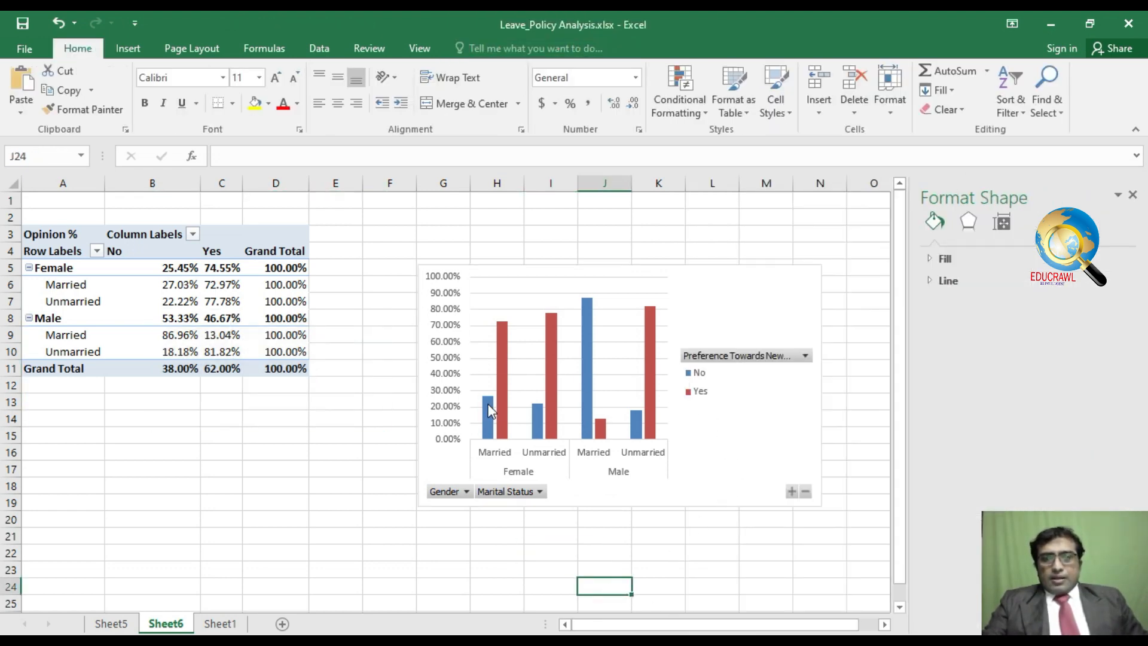
{"action": "left_click", "coordinate": [503, 426]}
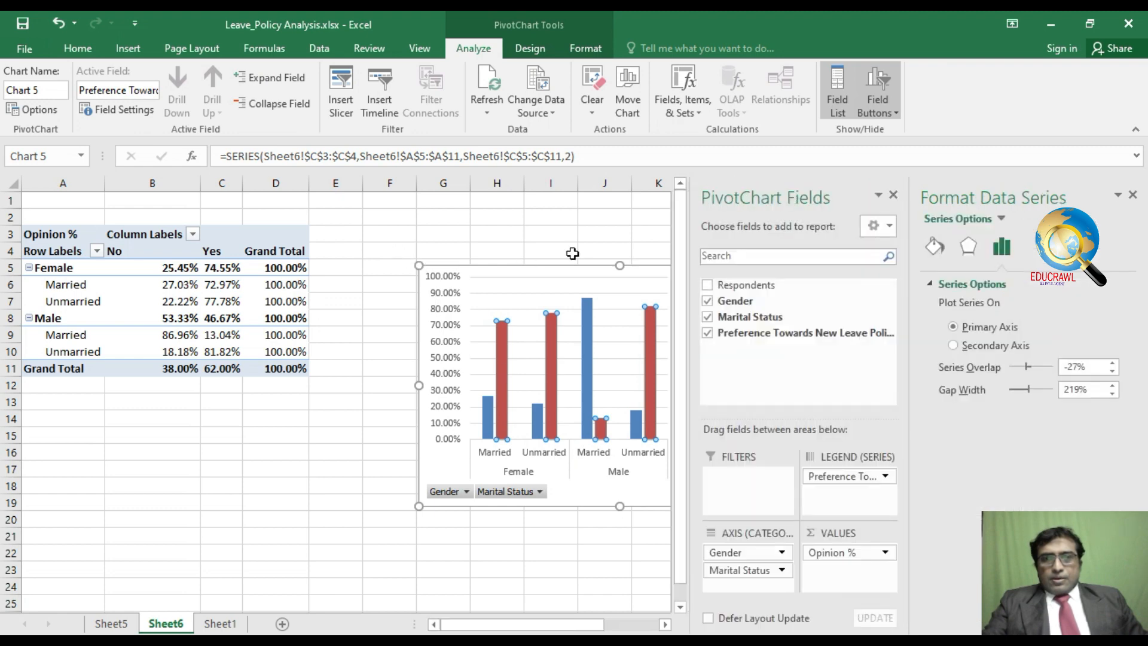
{"action": "left_click", "coordinate": [894, 197]}
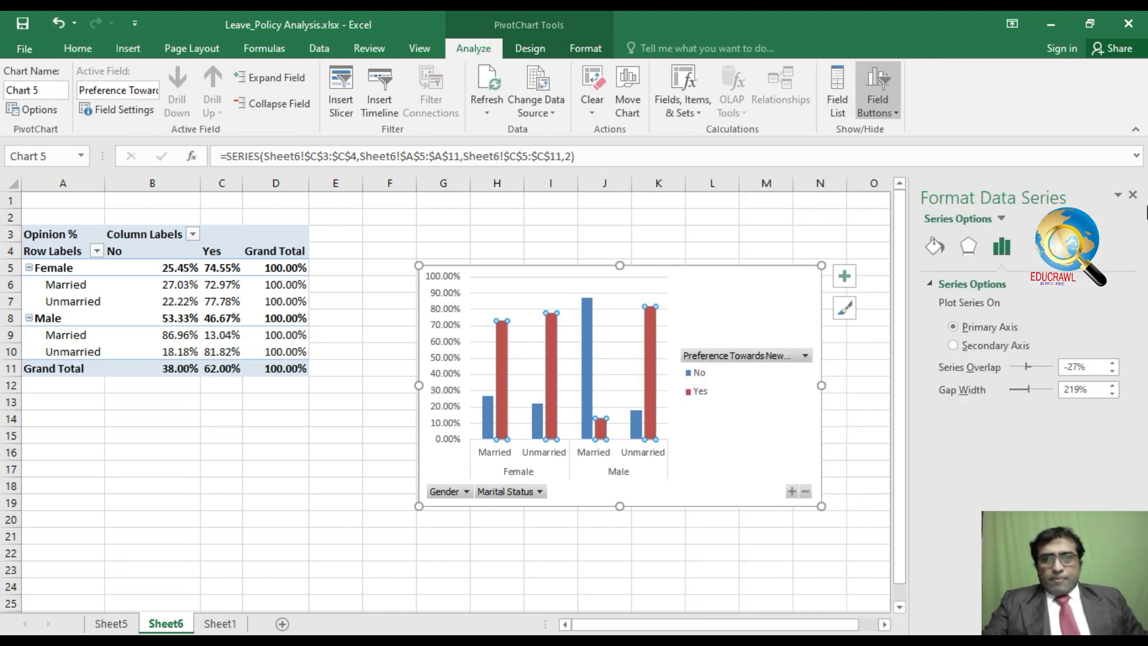
Enlarge the Opinion % chart from its corners and position it beside the PivotTable.
{"action": "left_click_drag", "start_coordinate": [415, 267], "coordinate": [379, 230]}
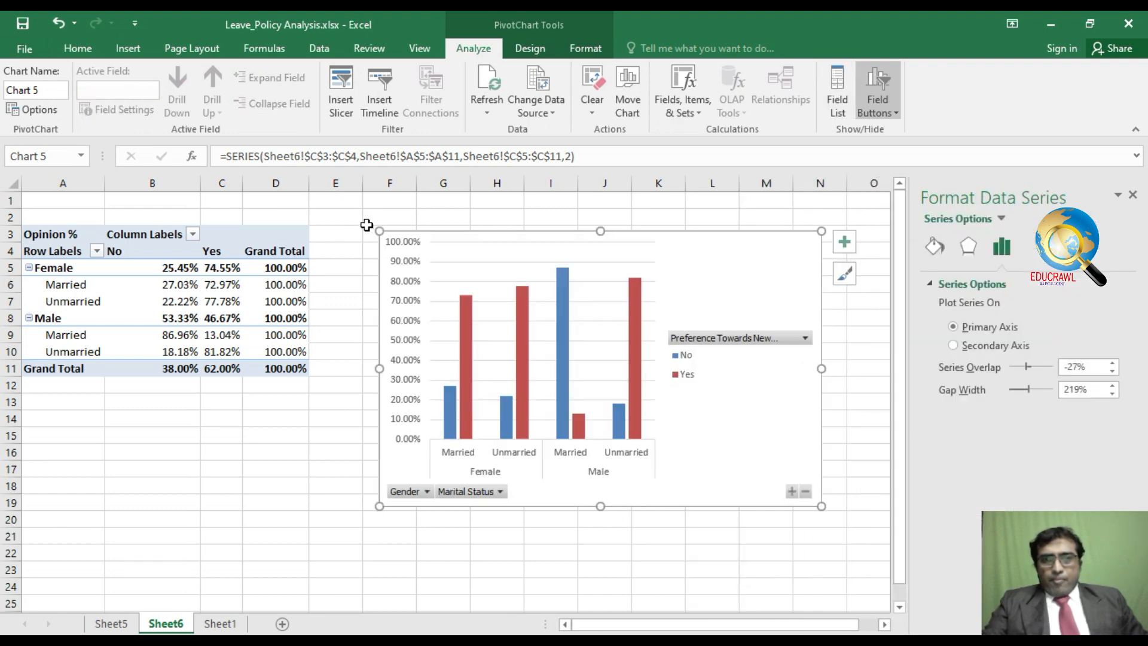
{"action": "left_click_drag", "start_coordinate": [381, 508], "coordinate": [317, 571]}
{"action": "left_click_drag", "start_coordinate": [490, 237], "coordinate": [516, 230]}
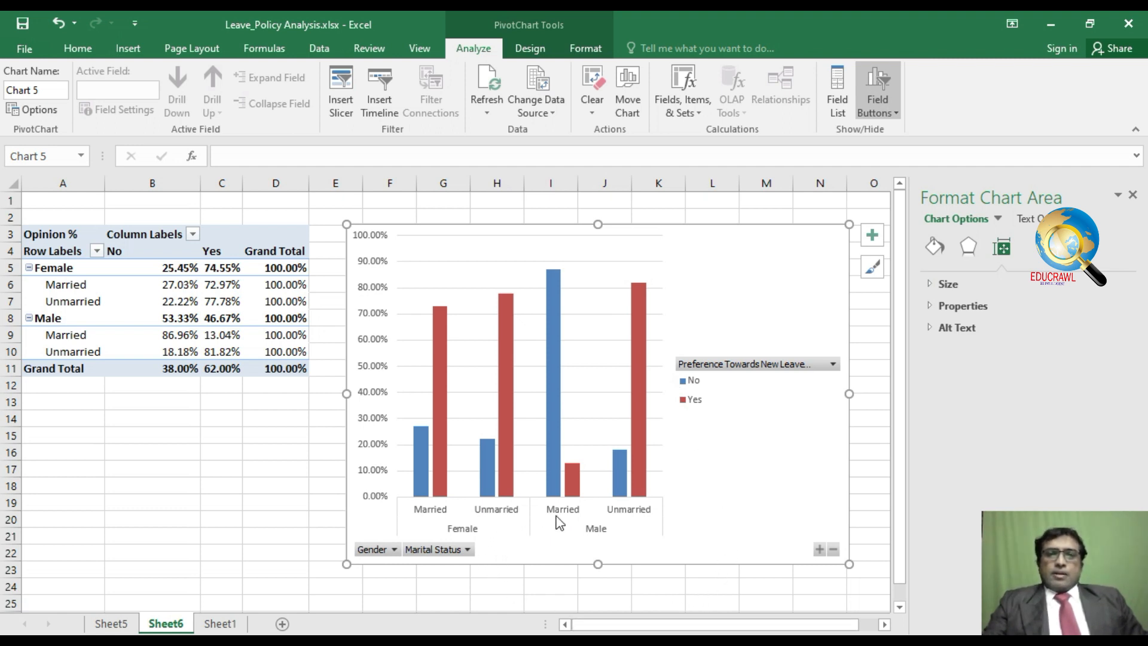
{"action": "mouse_move", "coordinate": [558, 278]}
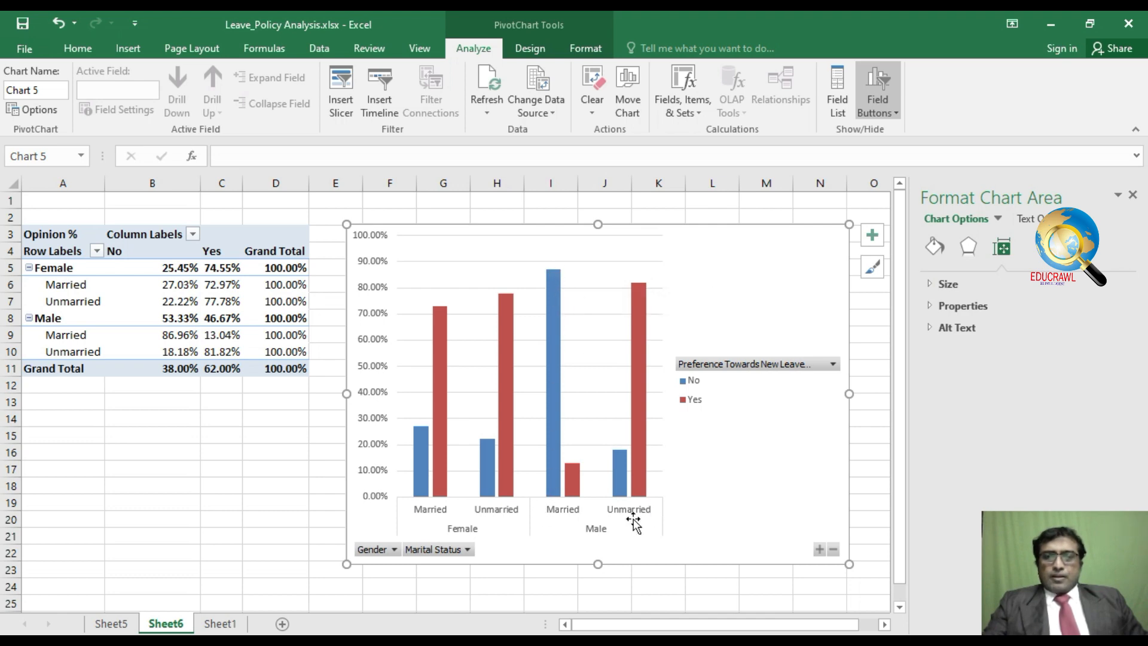
{"action": "mouse_move", "coordinate": [646, 378]}
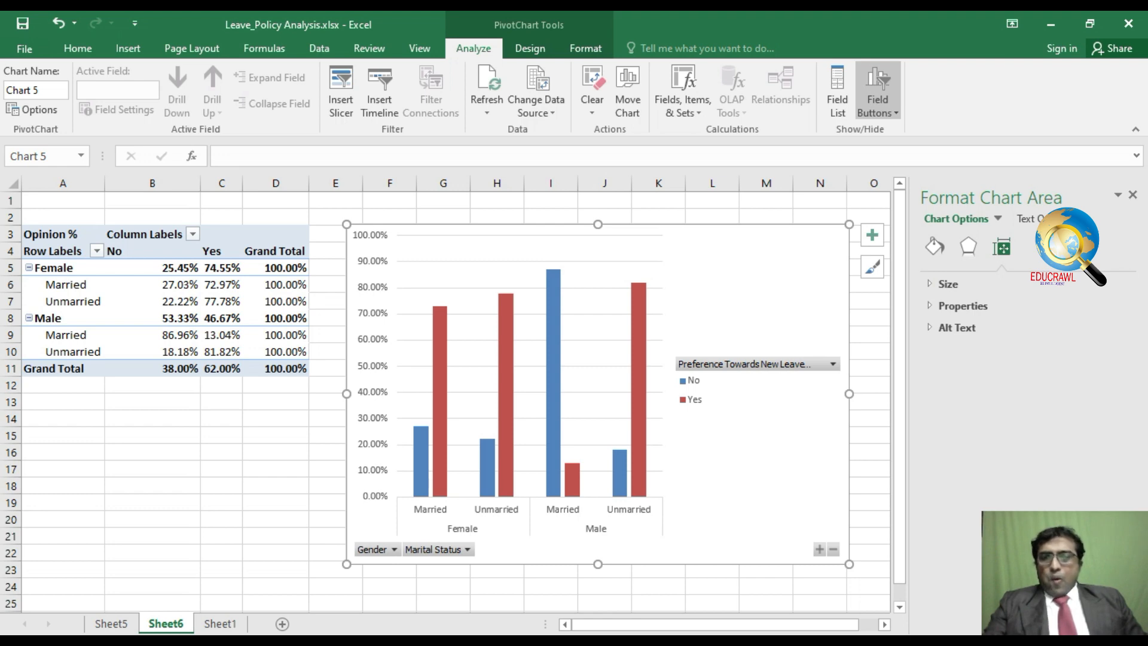
Insert slicers for Respondents, Gender, Marital Status and Preference Towards New Leave Policy for the count PivotTable on Sheet5.
{"action": "left_click", "coordinate": [125, 628]}
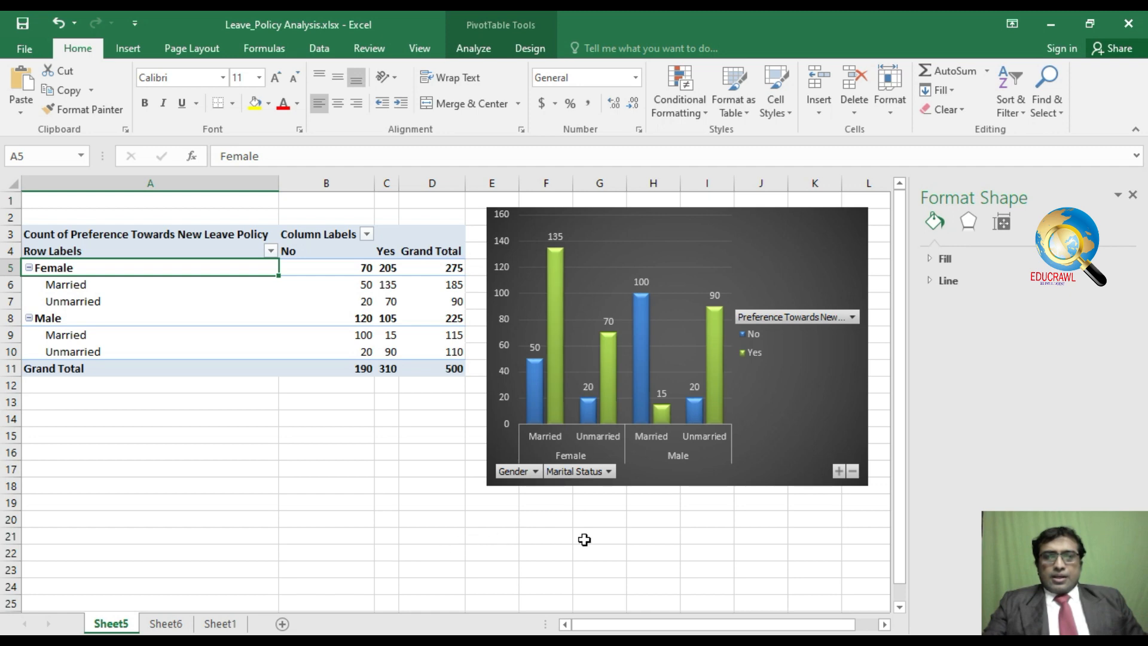
{"action": "left_click", "coordinate": [128, 48]}
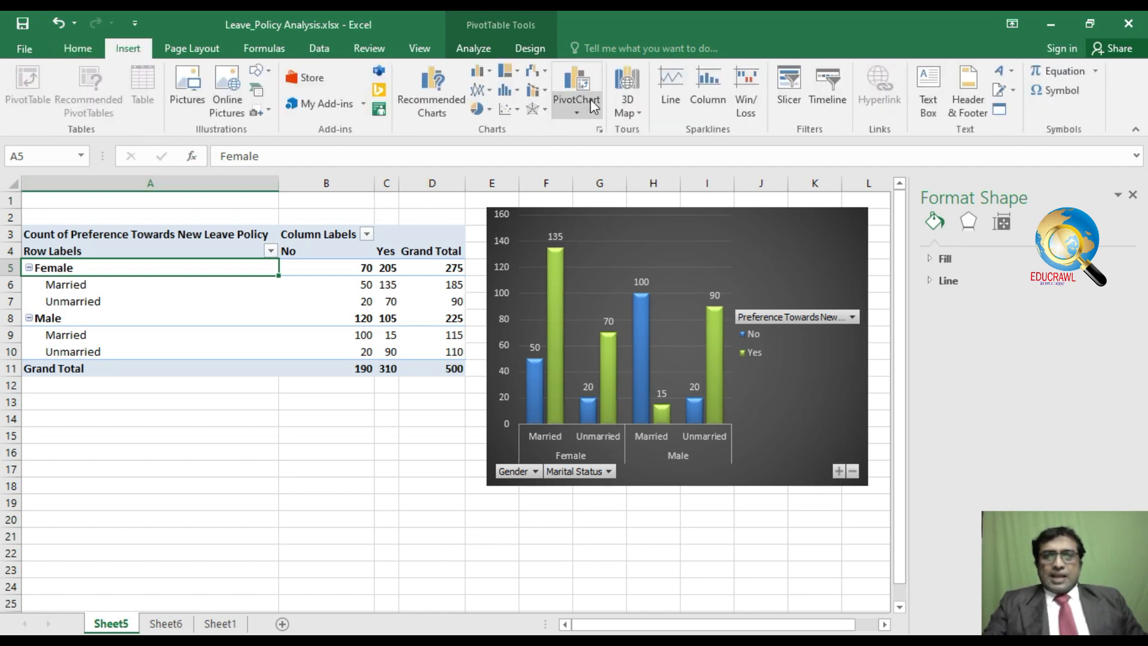
{"action": "left_click", "coordinate": [799, 93]}
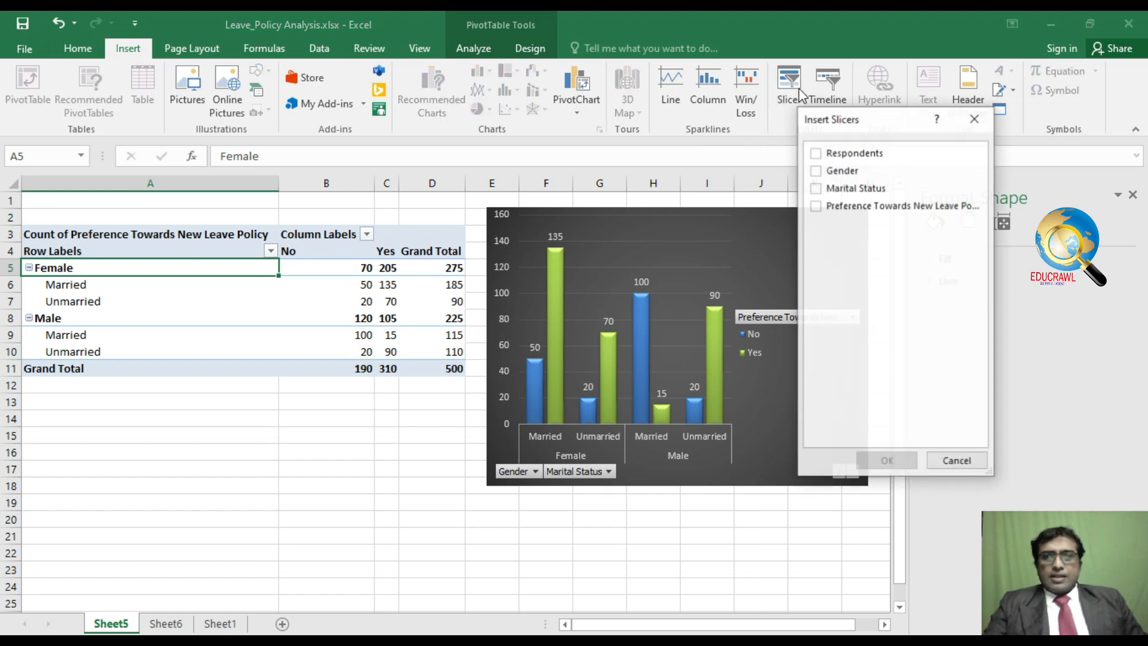
{"action": "left_click", "coordinate": [817, 154]}
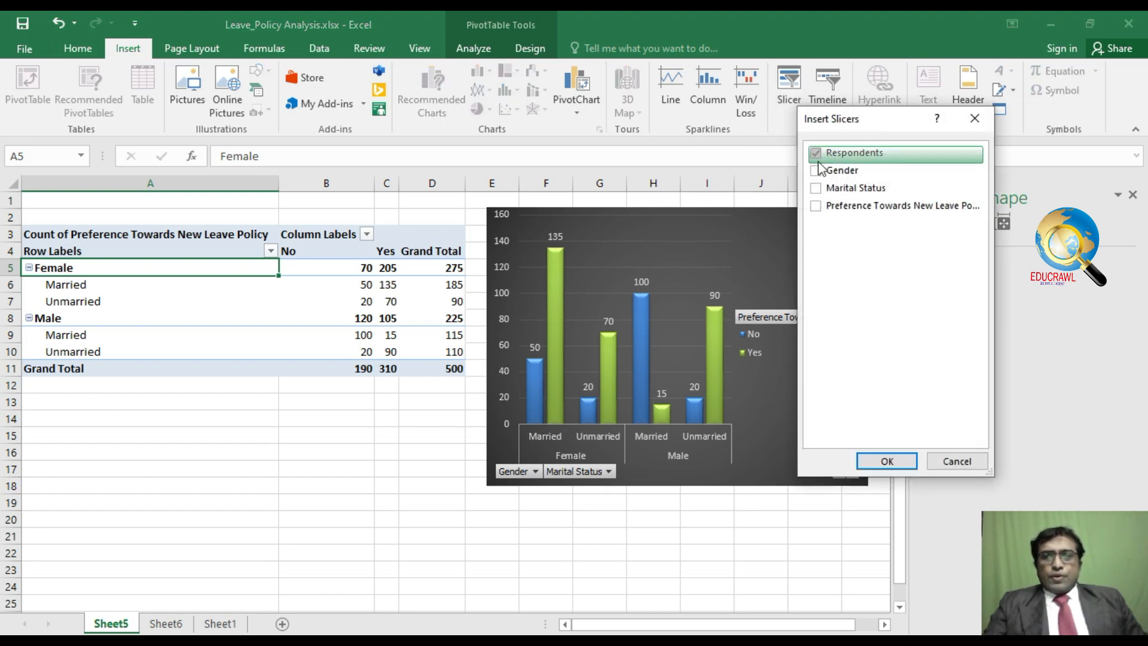
{"action": "left_click", "coordinate": [816, 172]}
{"action": "left_click", "coordinate": [816, 189]}
{"action": "left_click", "coordinate": [817, 206]}
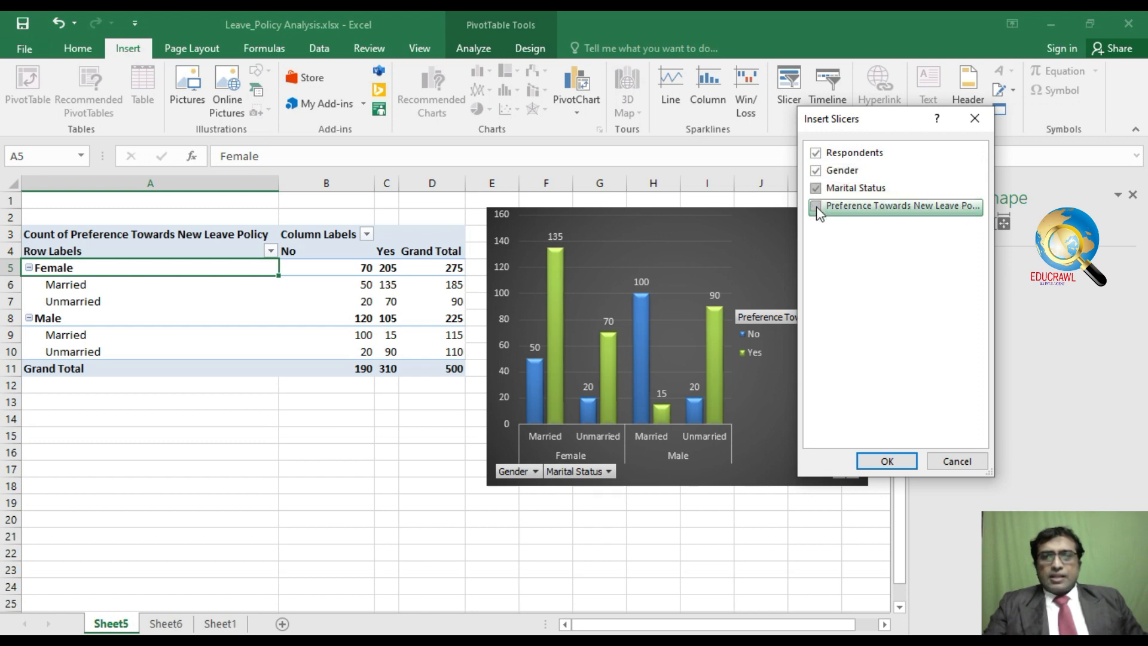
{"action": "left_click", "coordinate": [887, 461]}
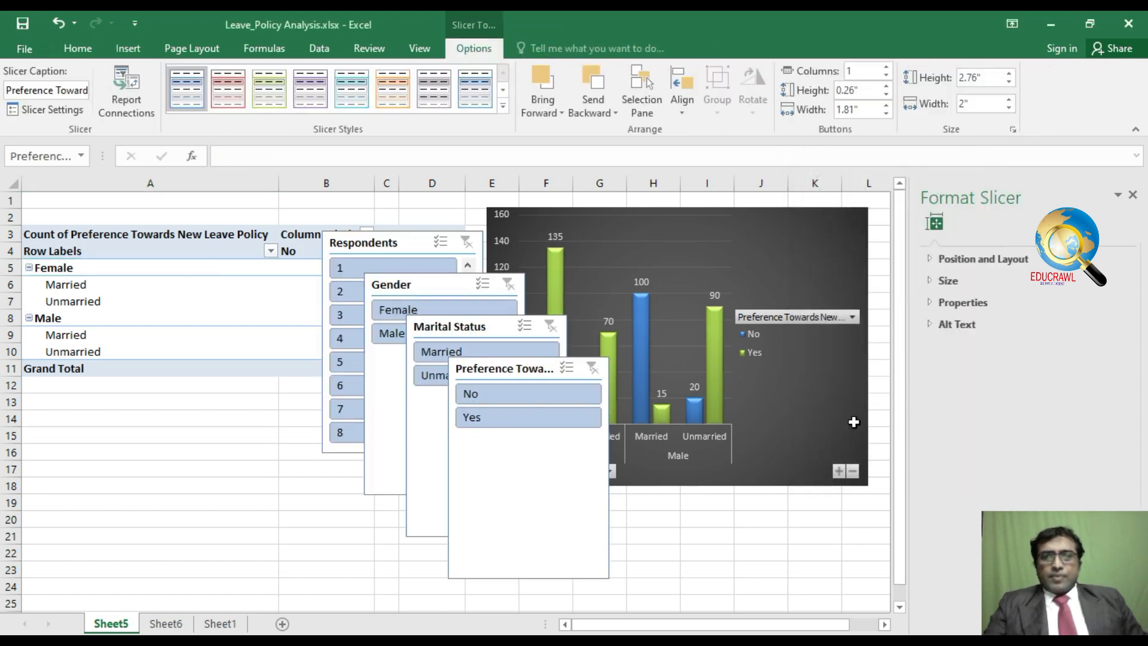
Spread the four overlapping slicers out side by side below the PivotTable, with Marital Status and Preference slightly lower.
{"action": "left_click_drag", "start_coordinate": [351, 245], "coordinate": [57, 406]}
{"action": "left_click_drag", "start_coordinate": [384, 290], "coordinate": [216, 407]}
{"action": "left_click_drag", "start_coordinate": [453, 326], "coordinate": [400, 409]}
{"action": "left_click_drag", "start_coordinate": [485, 370], "coordinate": [556, 508]}
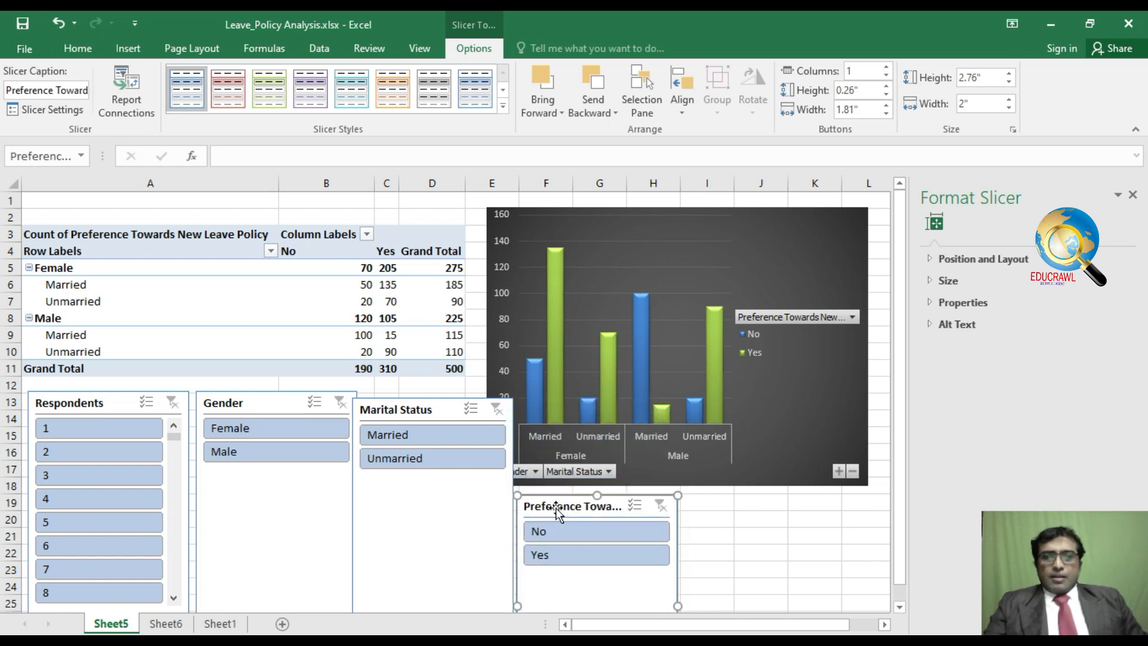
{"action": "left_click_drag", "start_coordinate": [419, 399], "coordinate": [420, 483]}
Filter with the slicers to Male, and to Female combined with Married and Unmarried for the Yes and No preferences.
{"action": "left_click", "coordinate": [326, 457]}
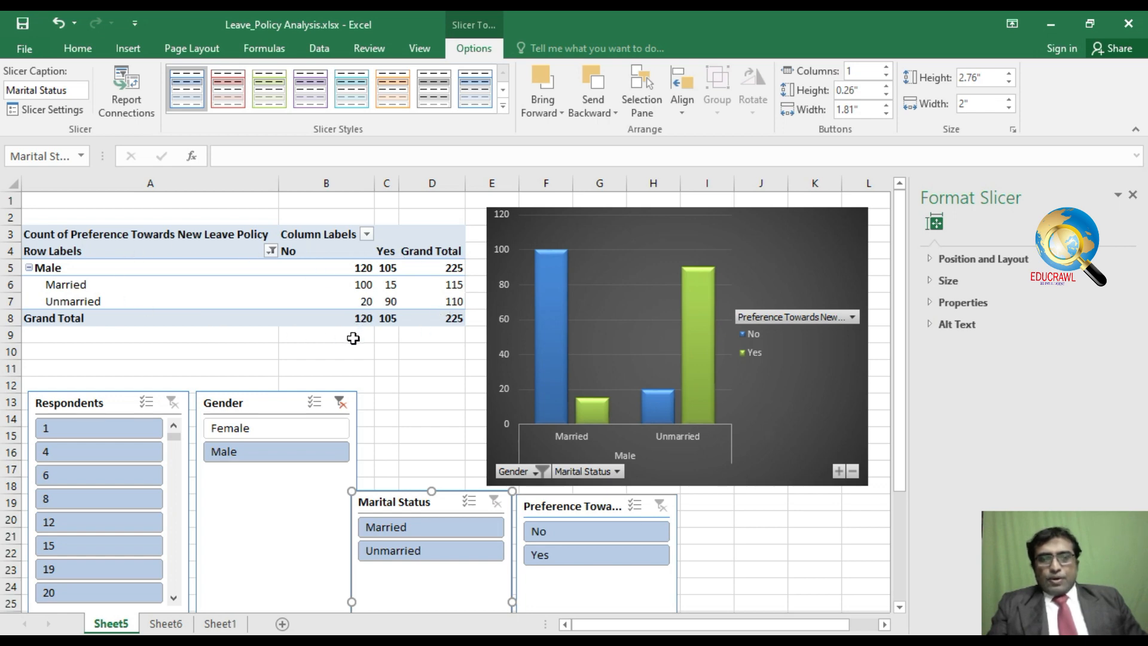
{"action": "left_click", "coordinate": [272, 431]}
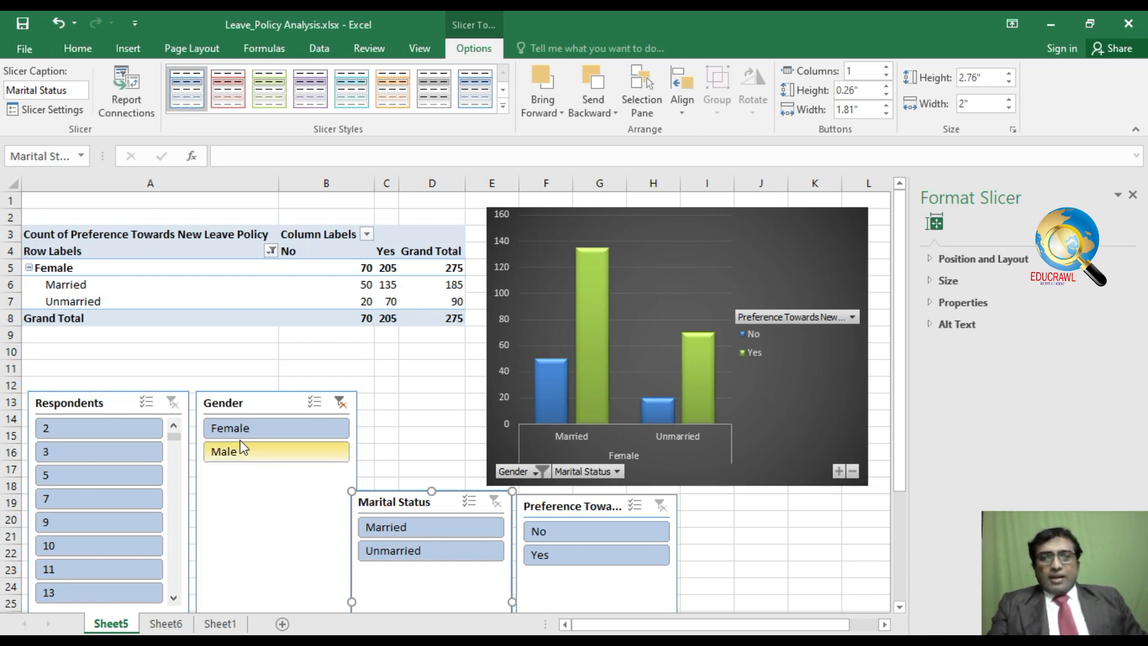
{"action": "left_click", "coordinate": [407, 531]}
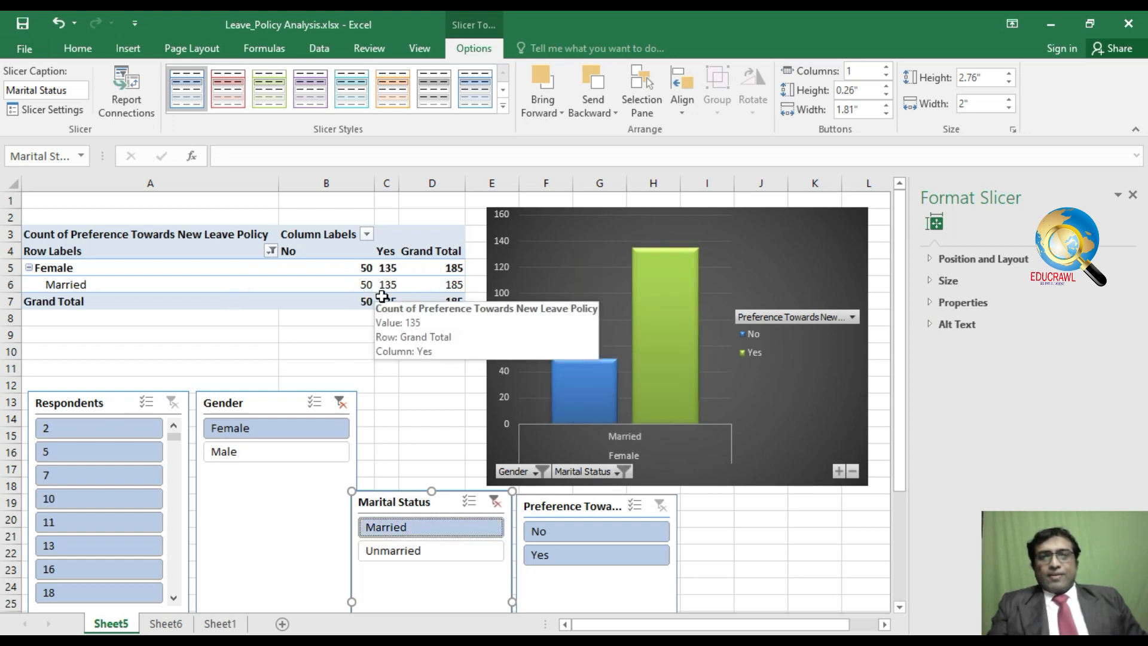
{"action": "left_click", "coordinate": [602, 559]}
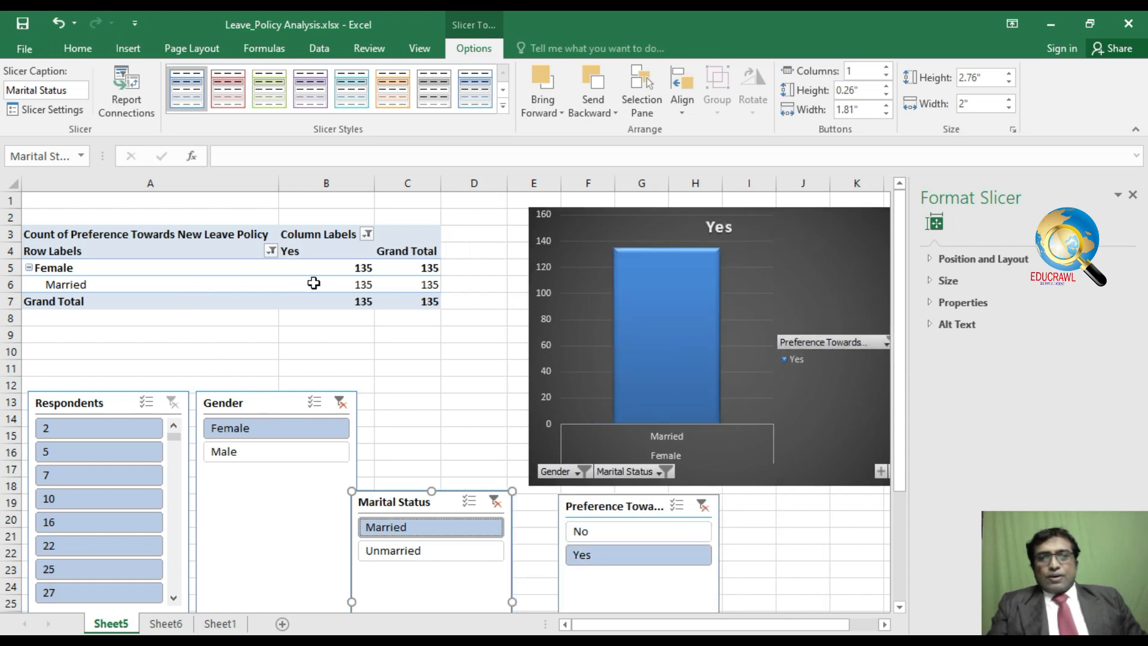
{"action": "mouse_move", "coordinate": [363, 286]}
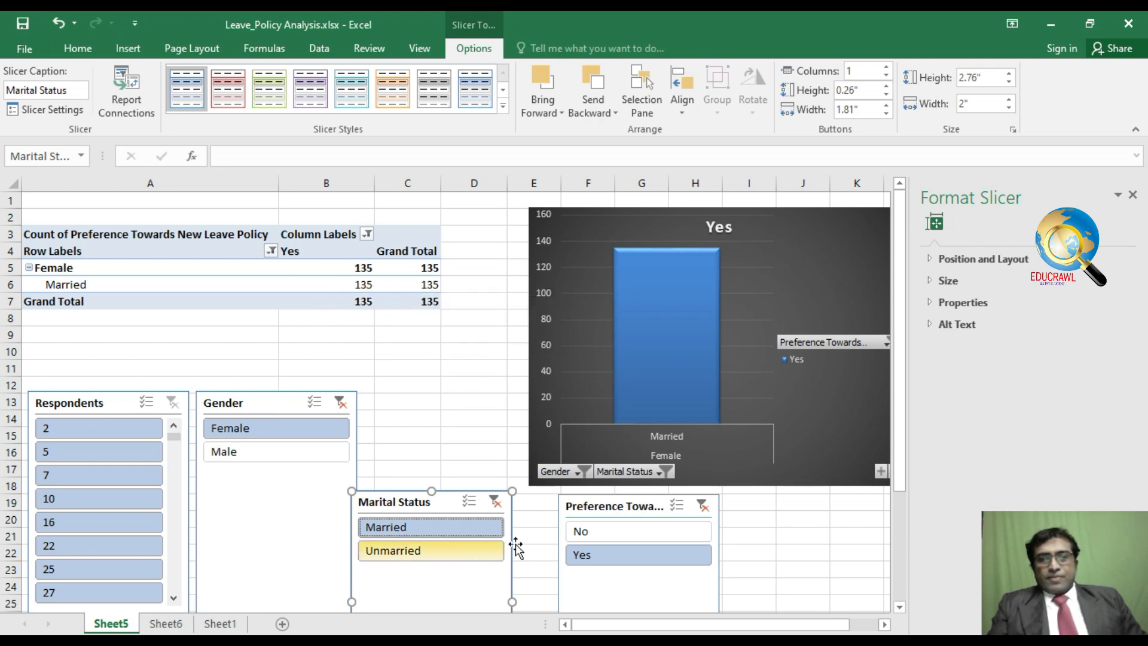
{"action": "left_click", "coordinate": [588, 536]}
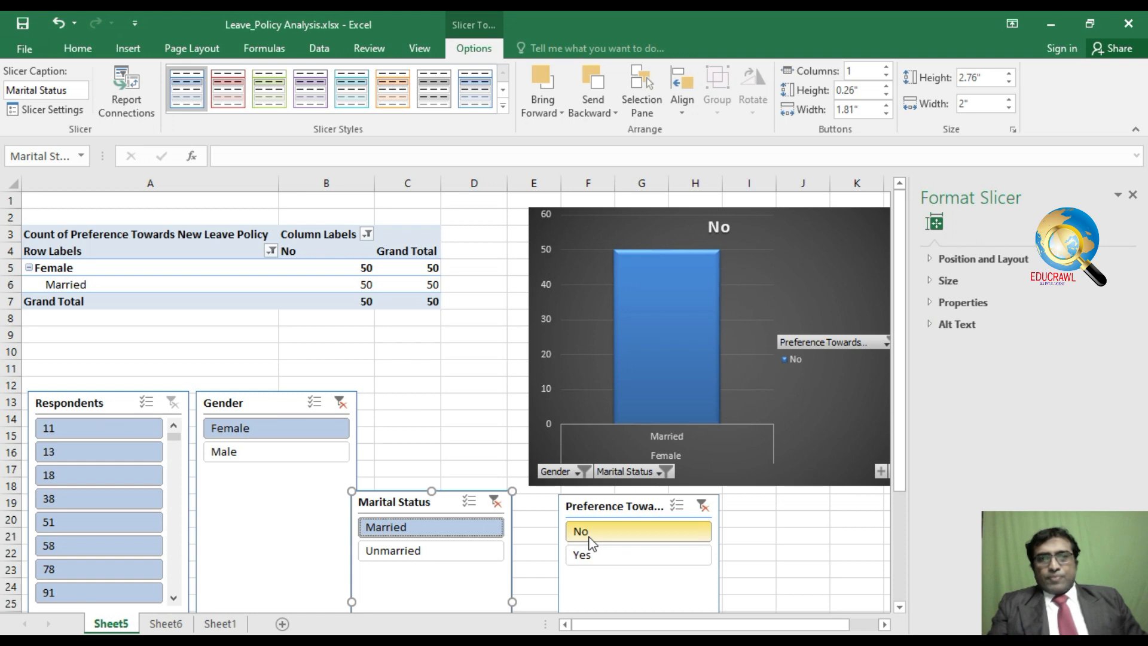
{"action": "mouse_move", "coordinate": [380, 291]}
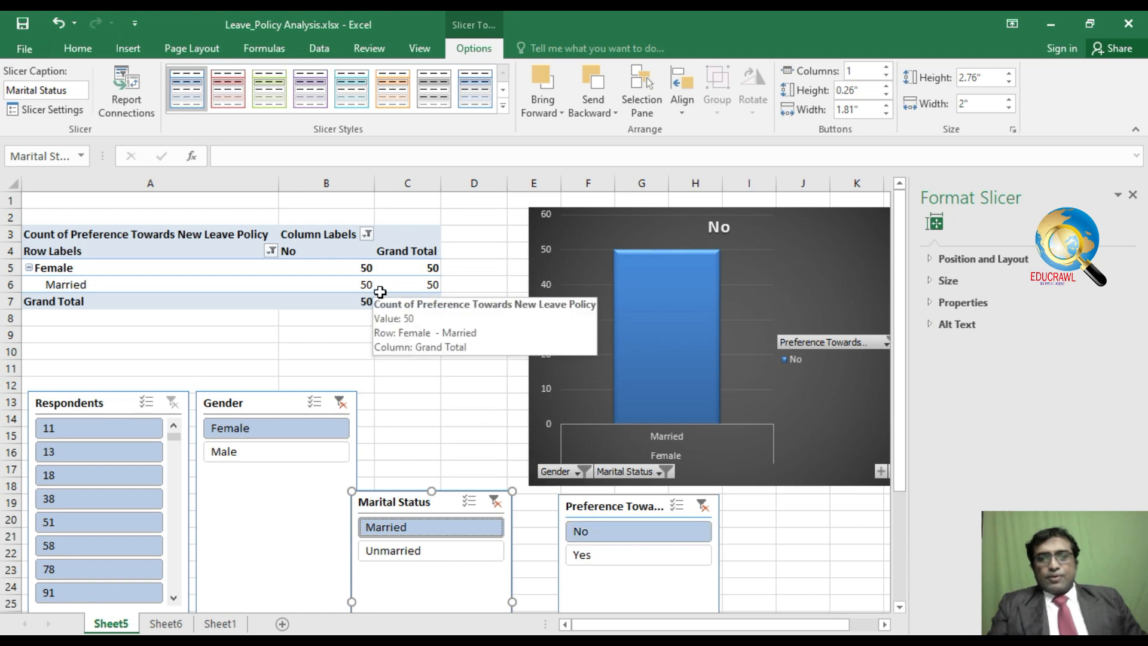
{"action": "left_click", "coordinate": [388, 551]}
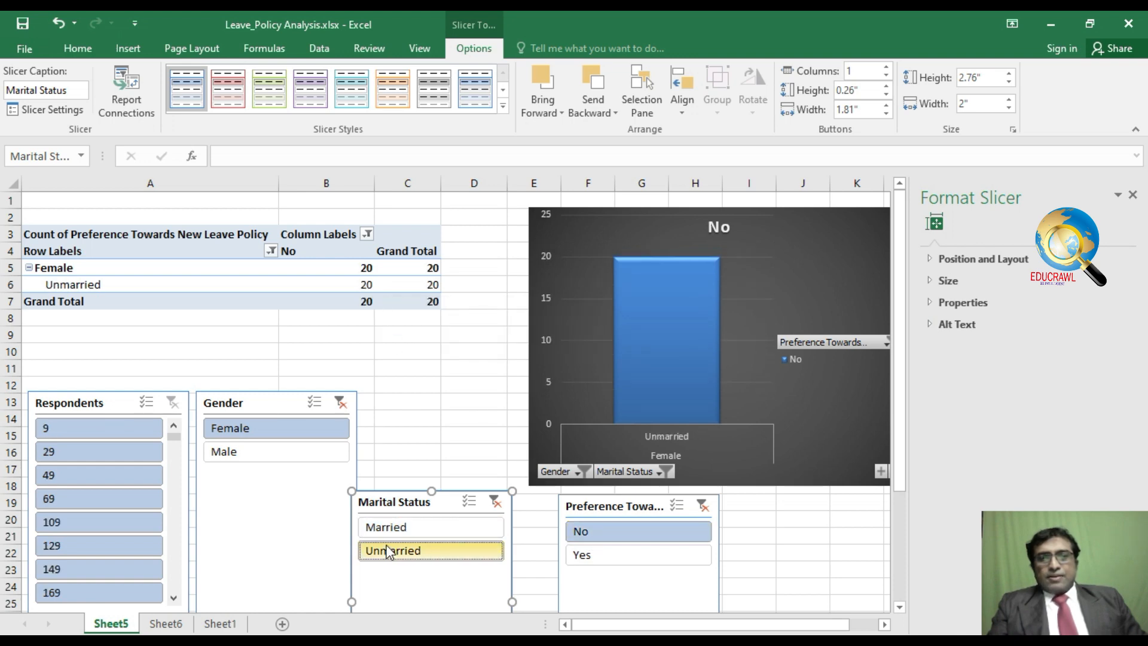
{"action": "left_click", "coordinate": [595, 557]}
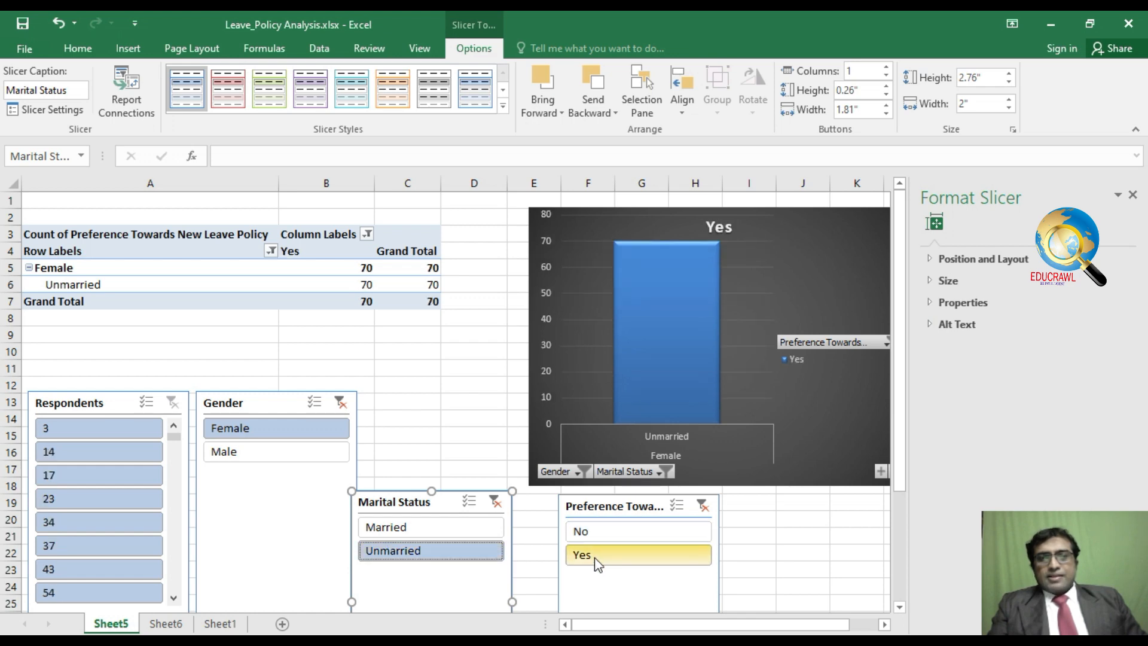
Filter to Male, Married and No, switch the marital status to Unmarried, and change the gender to Female.
{"action": "left_click", "coordinate": [292, 462]}
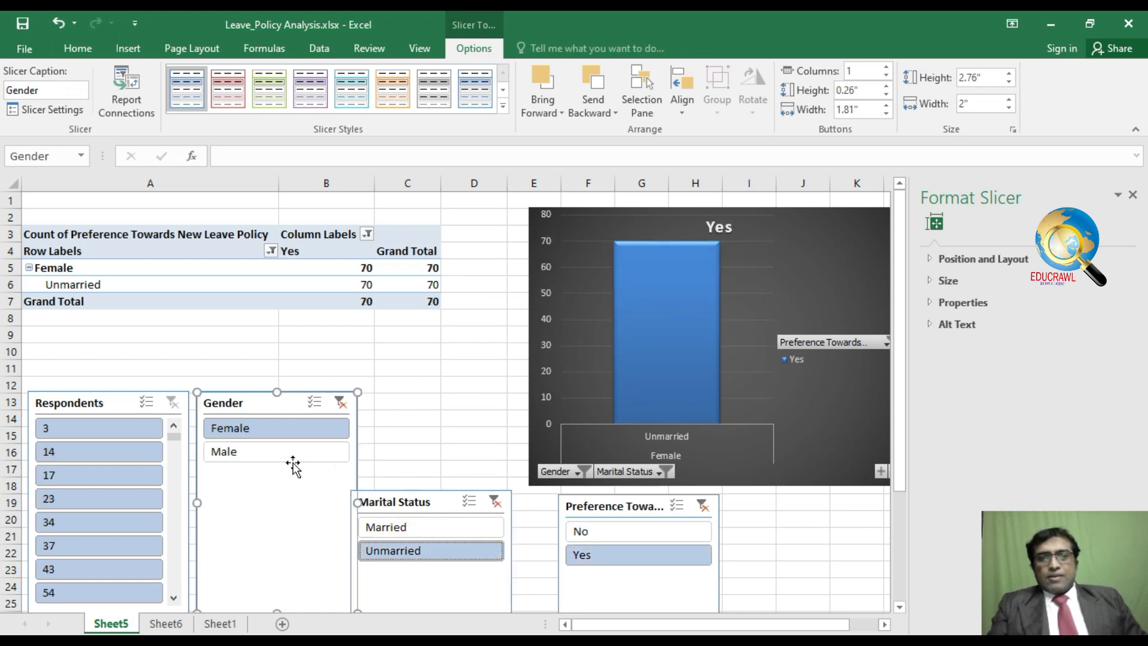
{"action": "left_click", "coordinate": [294, 458]}
{"action": "left_click", "coordinate": [408, 526]}
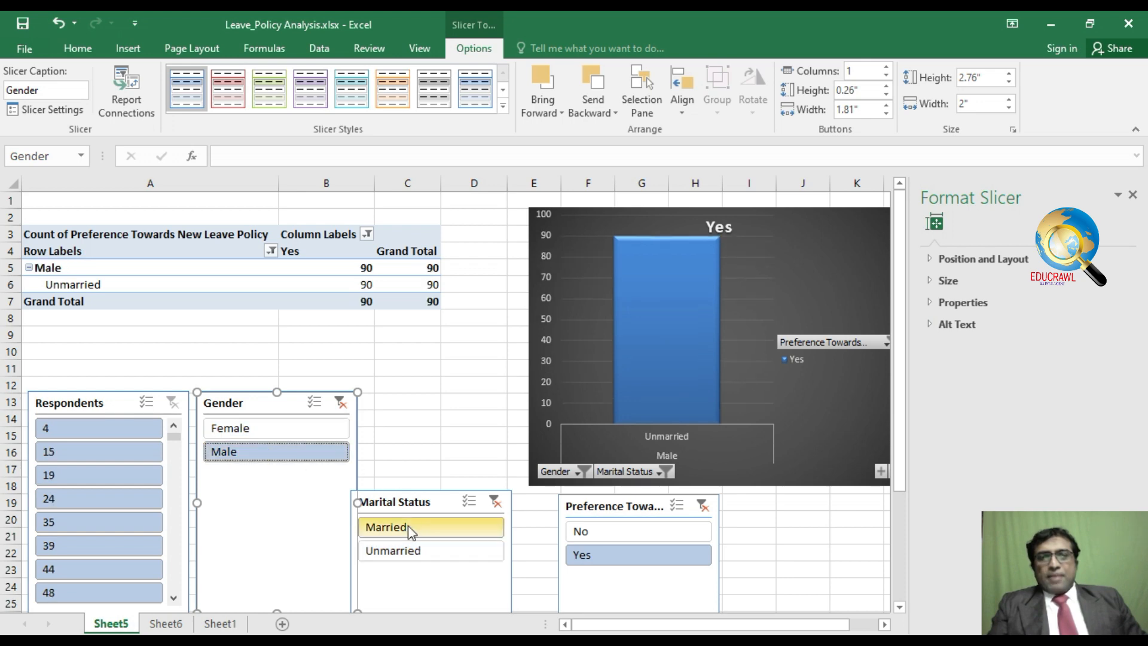
{"action": "left_click", "coordinate": [605, 539]}
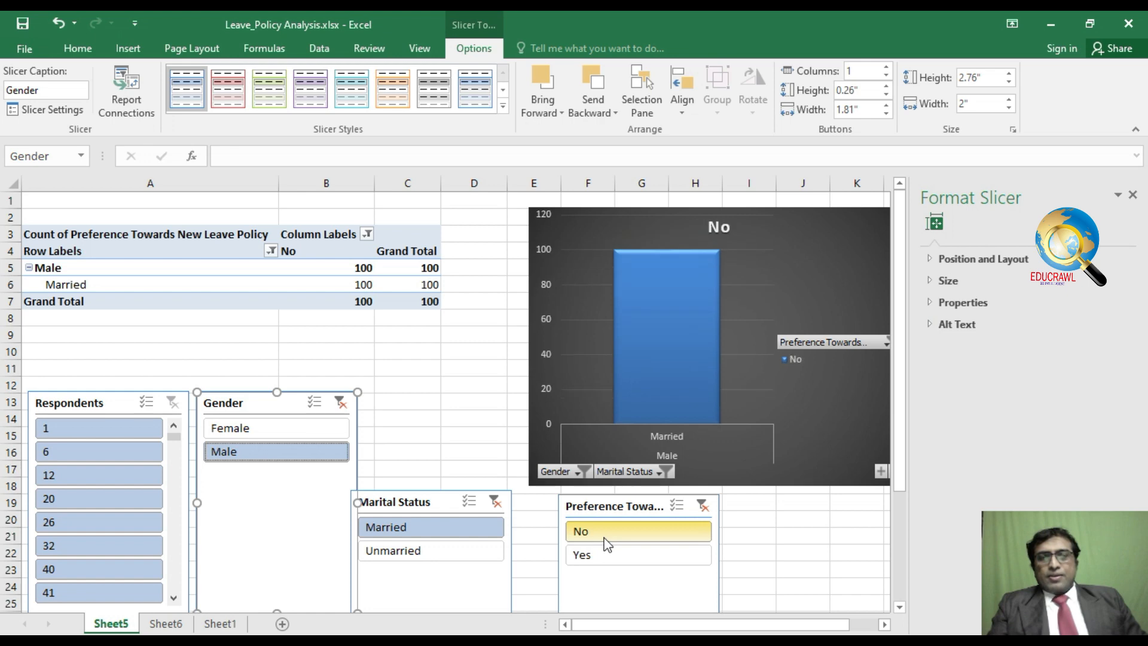
{"action": "left_click", "coordinate": [421, 551]}
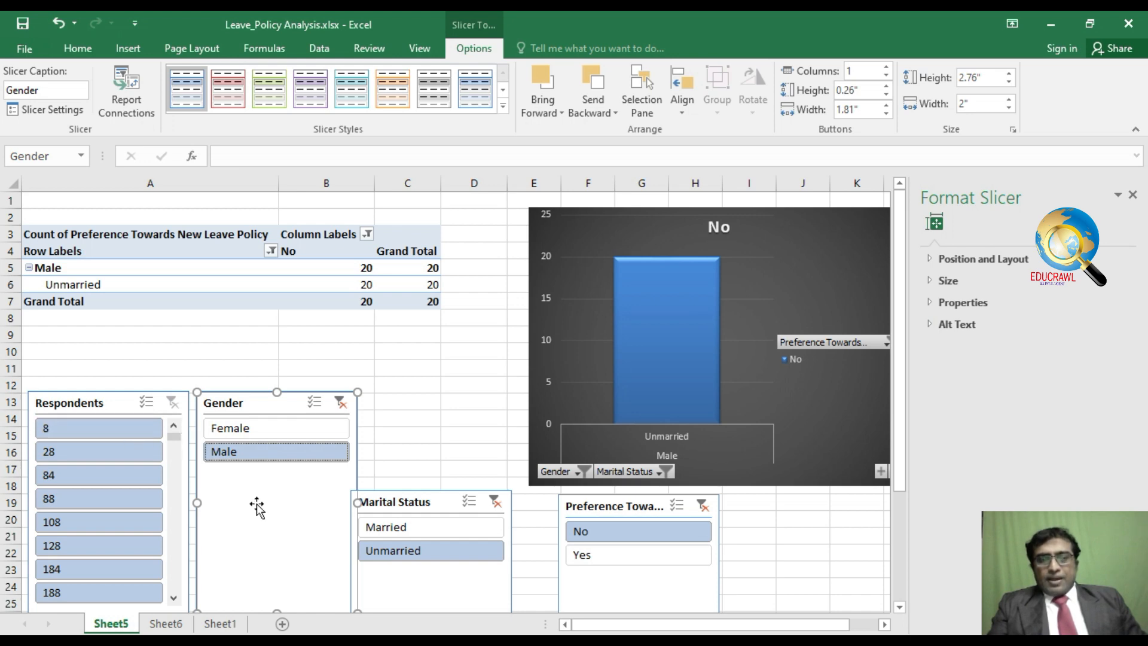
{"action": "left_click", "coordinate": [287, 436]}
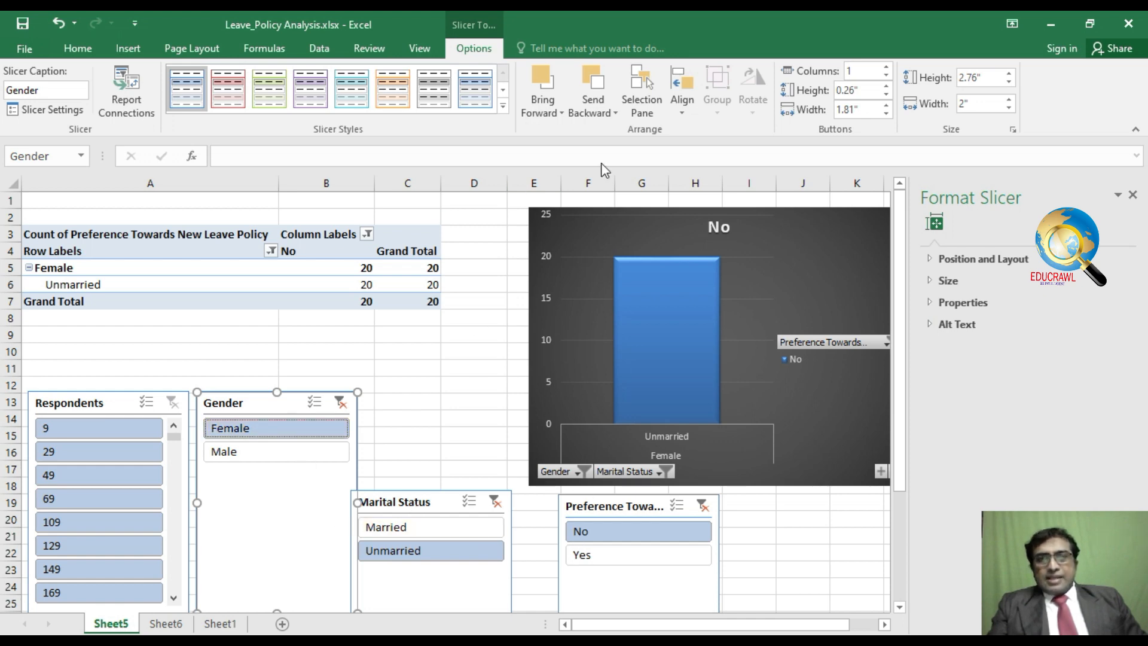
Add Male, Married and Yes back to the slicer selections so that every gender, marital status and preference is included.
{"action": "left_click", "coordinate": [124, 41]}
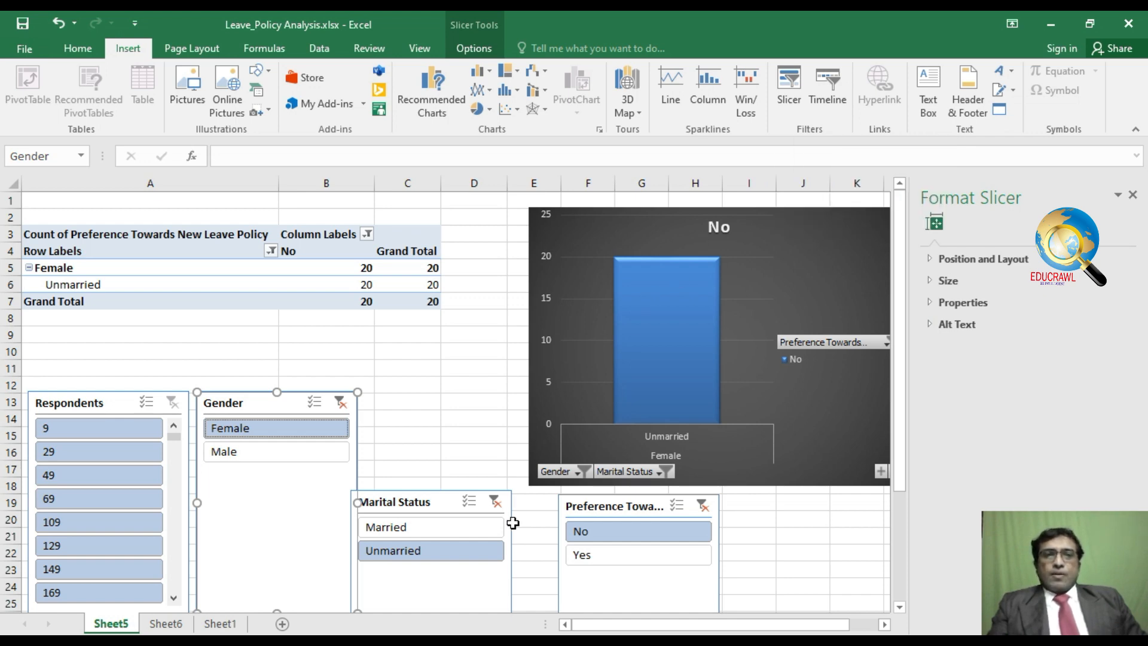
{"action": "left_click", "coordinate": [317, 458], "text": "ctrl"}
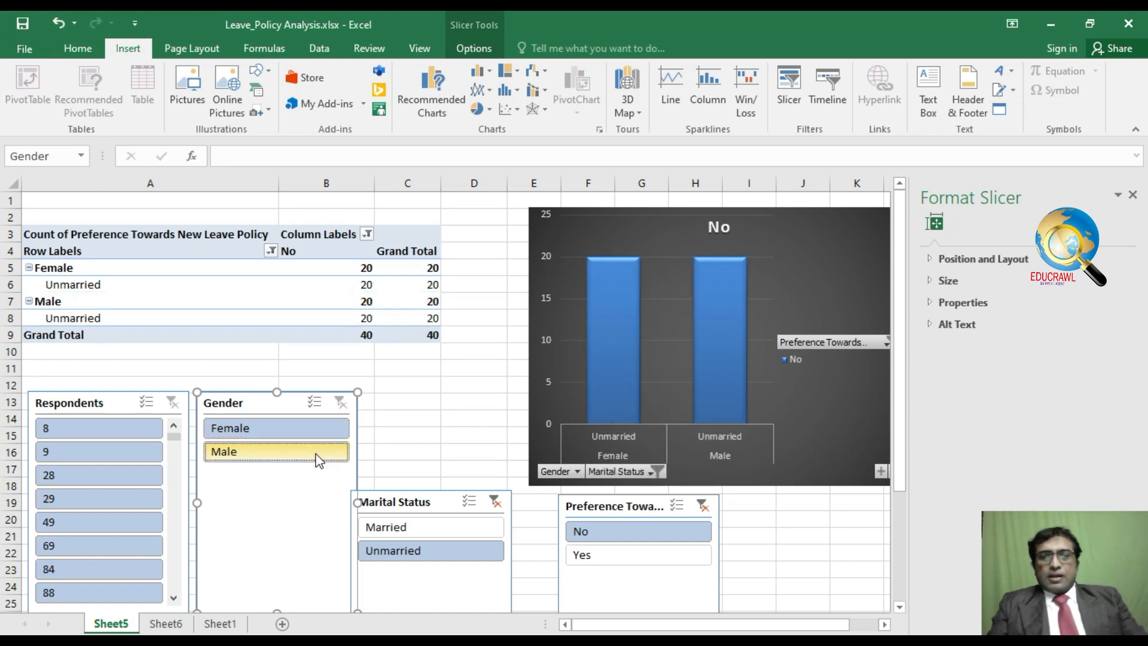
{"action": "left_click", "coordinate": [427, 526], "text": "ctrl"}
{"action": "left_click", "coordinate": [616, 555], "text": "ctrl"}
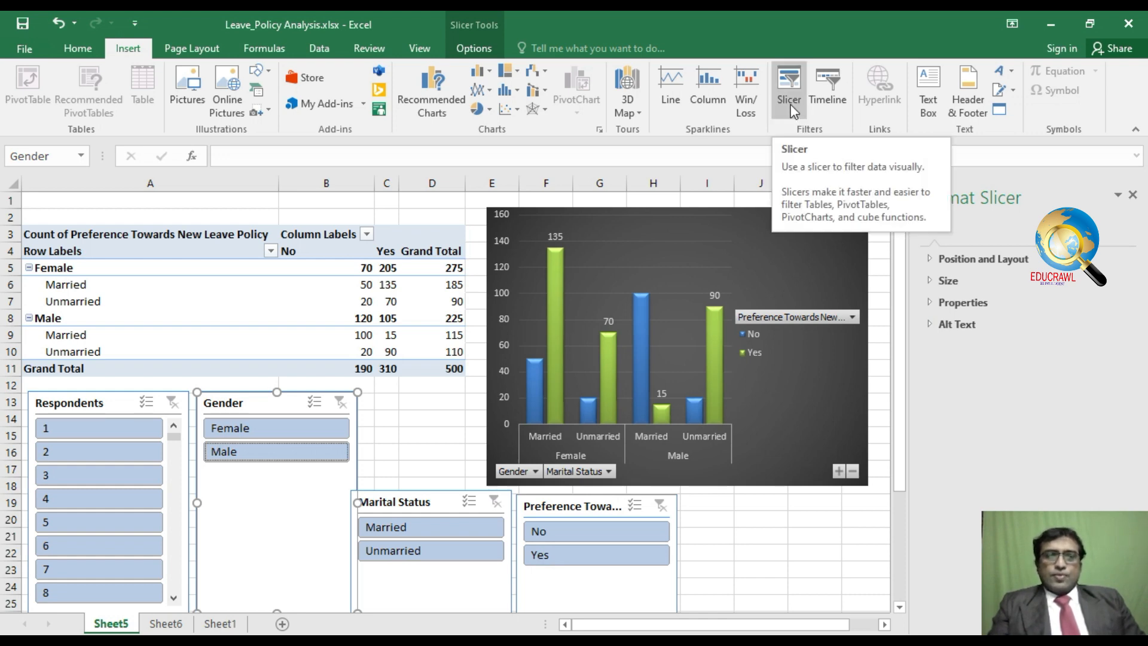
Filter the PivotTable and chart to single respondents in turn with the Respondents slicer: 2, 4, 6 and 7.
{"action": "left_click", "coordinate": [70, 460]}
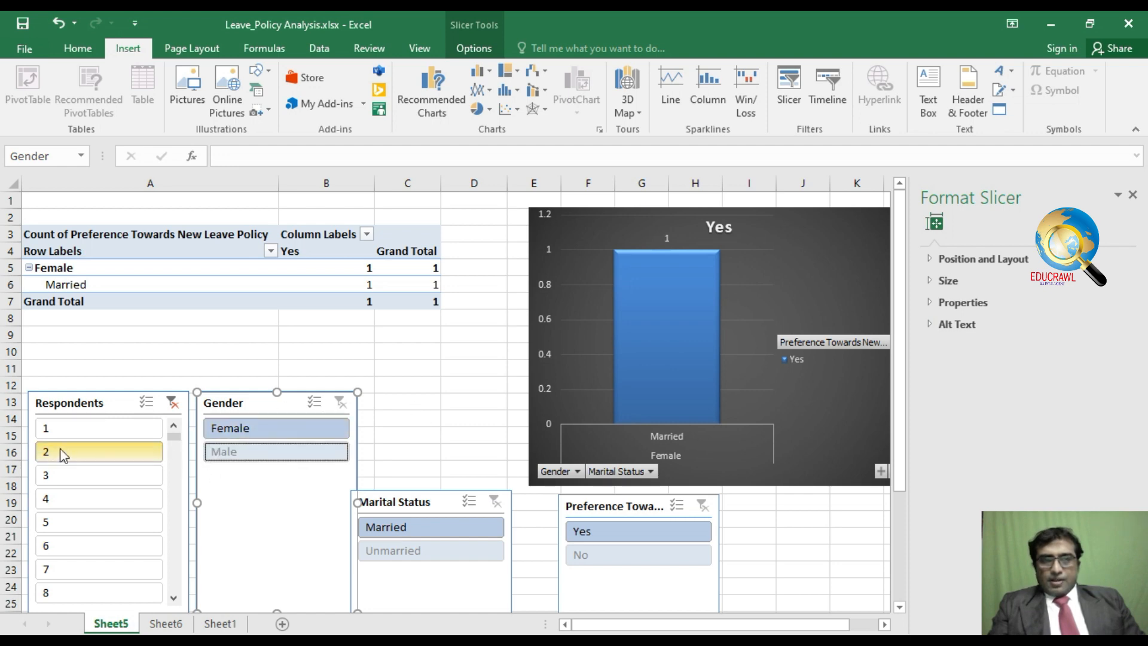
{"action": "left_click", "coordinate": [85, 505]}
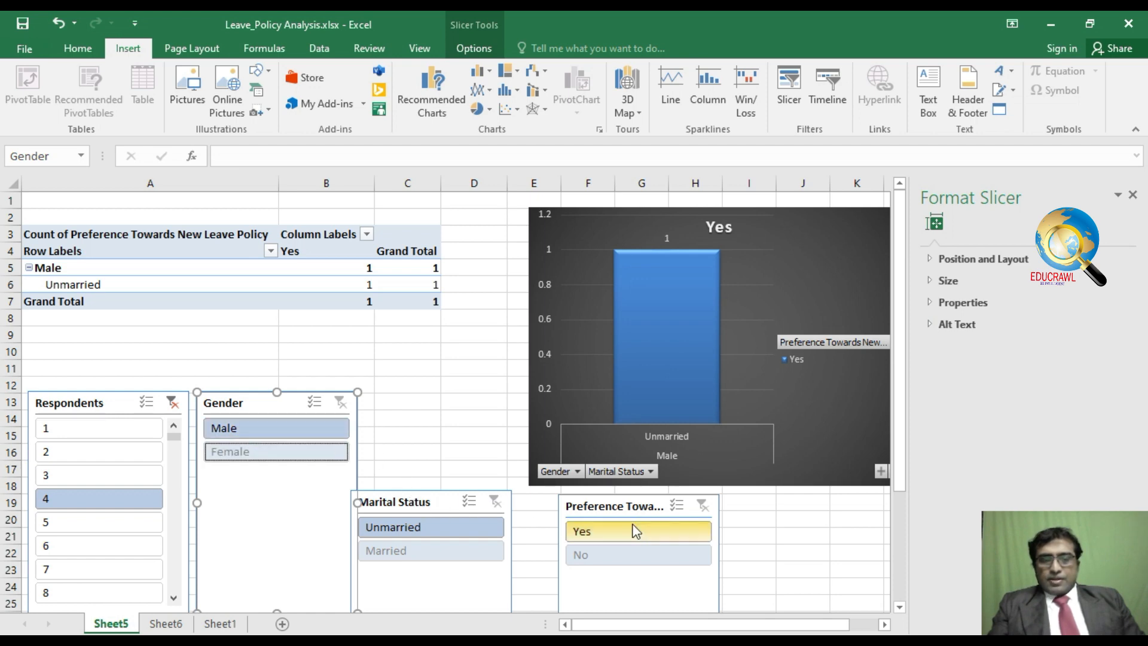
{"action": "left_click", "coordinate": [94, 549]}
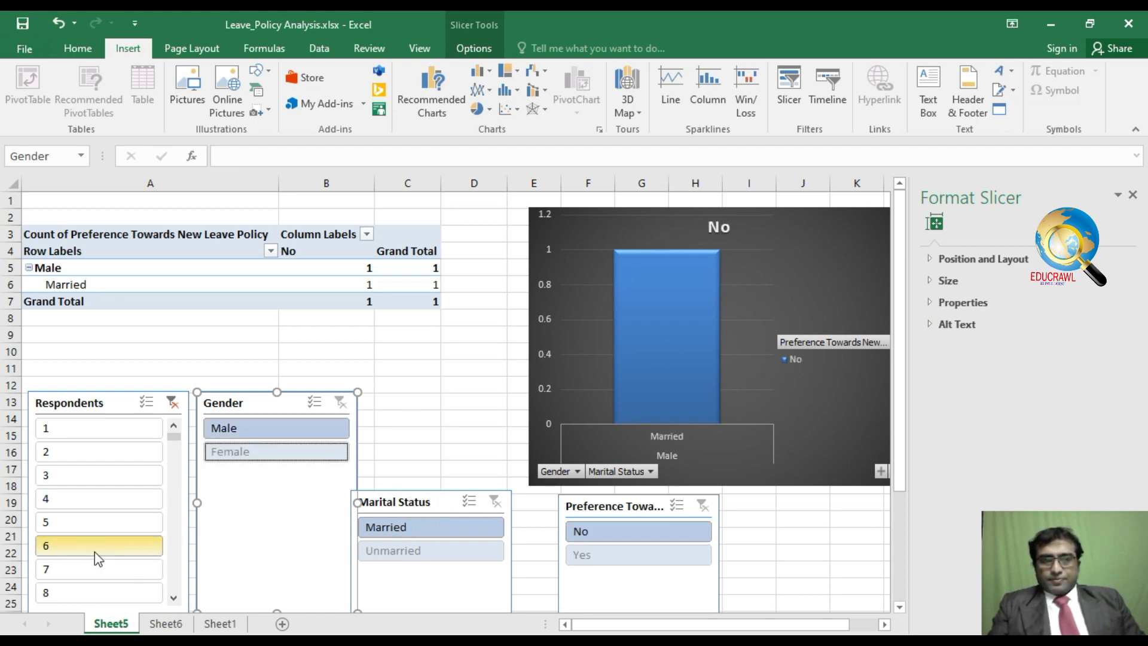
{"action": "left_click", "coordinate": [97, 565]}
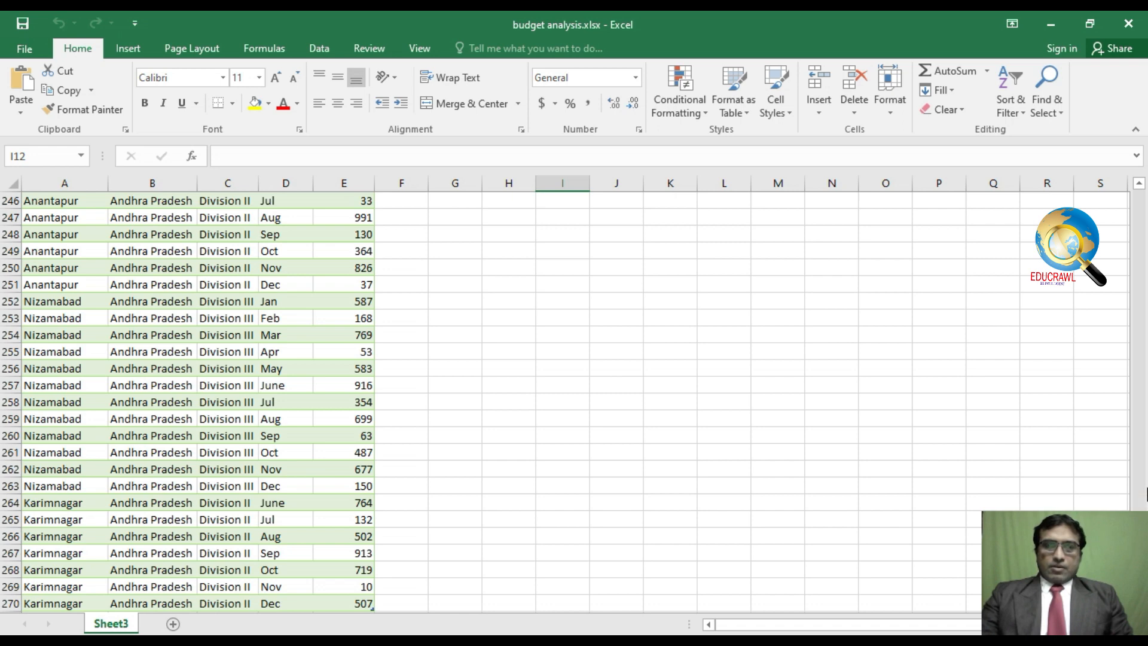
Look through the City, State, Division, Month and Amount records in budget analysis.xlsx from the first row to the last.
{"action": "left_click_drag", "start_coordinate": [1145, 494], "coordinate": [1144, 205]}
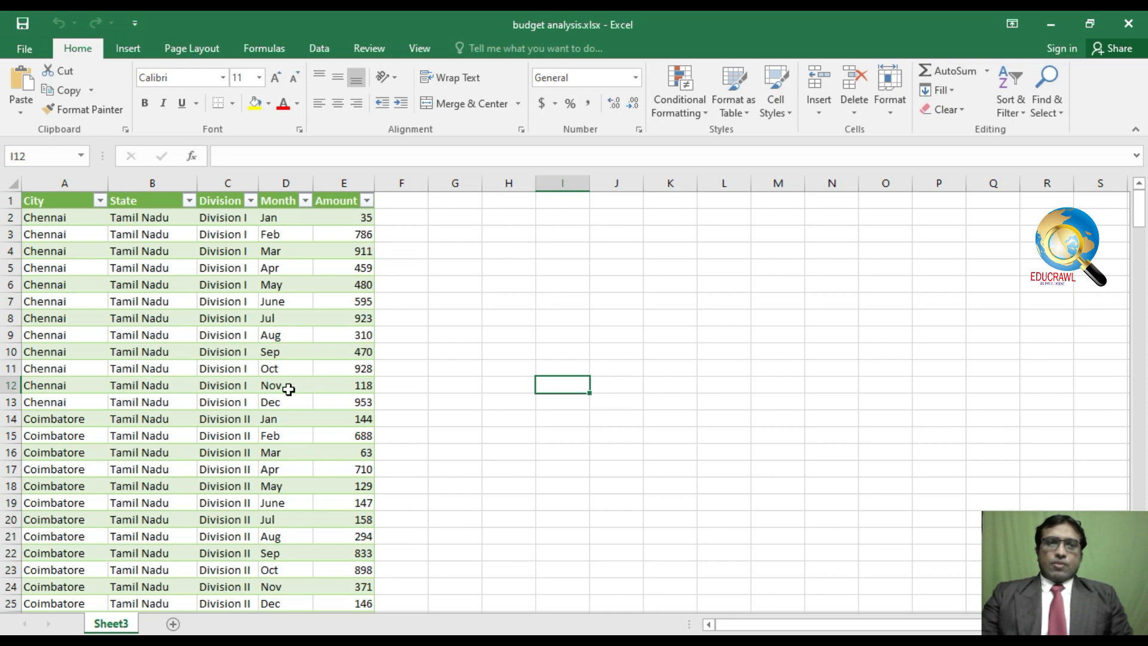
{"action": "scroll", "coordinate": [345, 453], "scroll_direction": "down", "scroll_amount": 20}
{"action": "scroll", "coordinate": [344, 453], "scroll_direction": "down", "scroll_amount": 20}
{"action": "scroll", "coordinate": [345, 453], "scroll_direction": "down", "scroll_amount": 20}
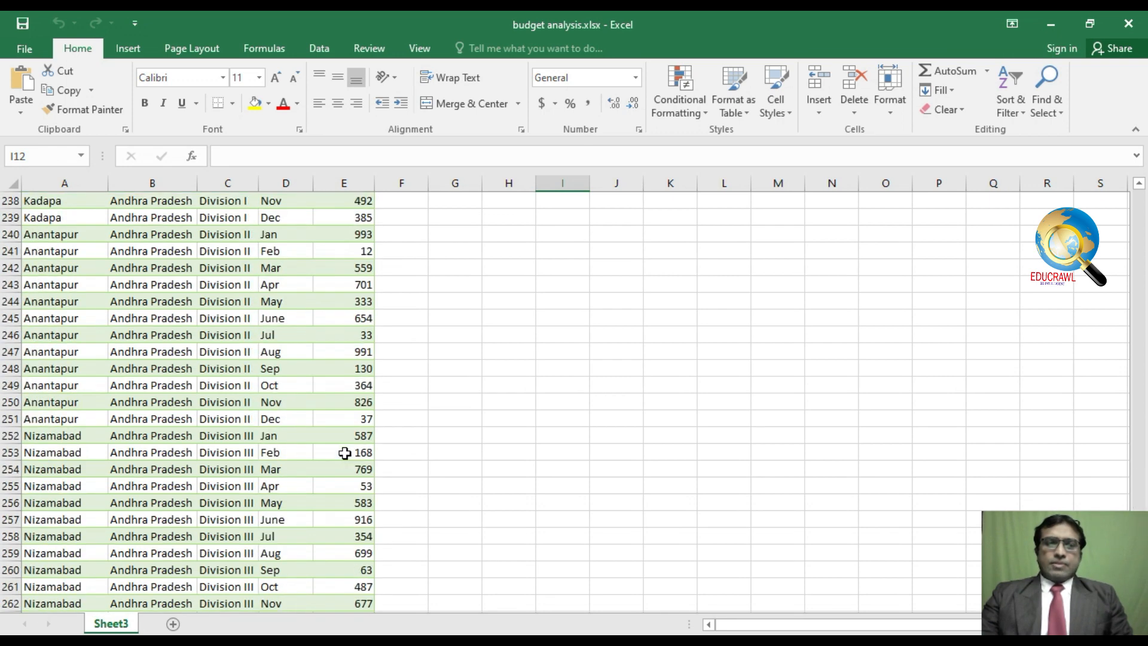
{"action": "scroll", "coordinate": [345, 452], "scroll_direction": "down", "scroll_amount": 13}
{"action": "scroll", "coordinate": [345, 453], "scroll_direction": "up", "scroll_amount": 6}
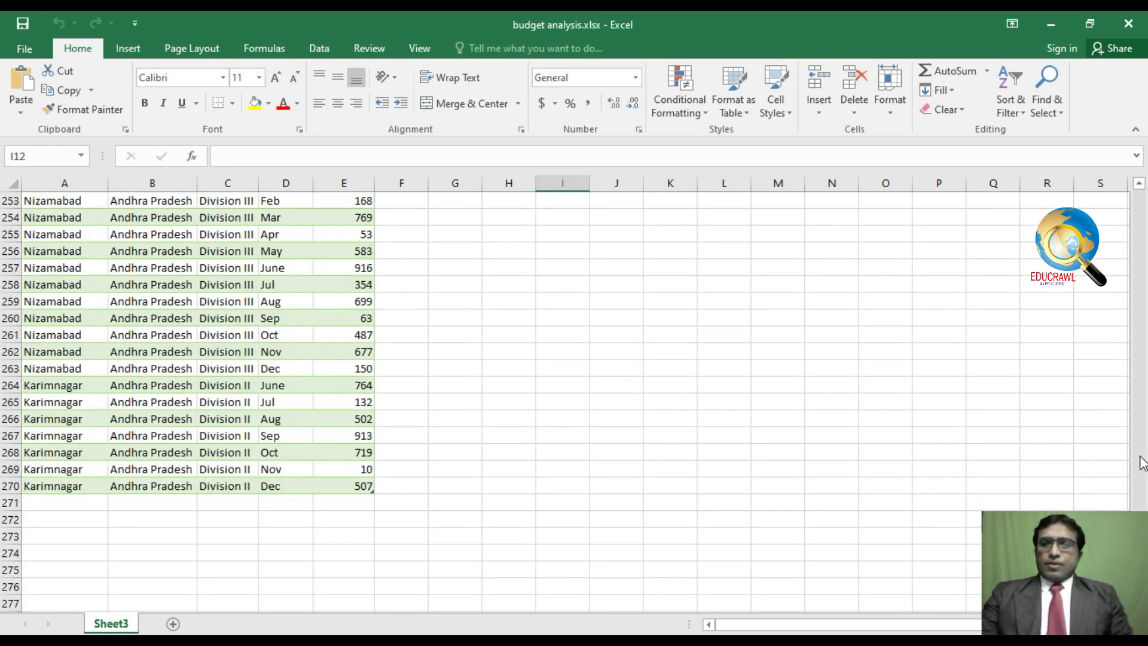
{"action": "left_click_drag", "start_coordinate": [1140, 561], "coordinate": [1139, 188]}
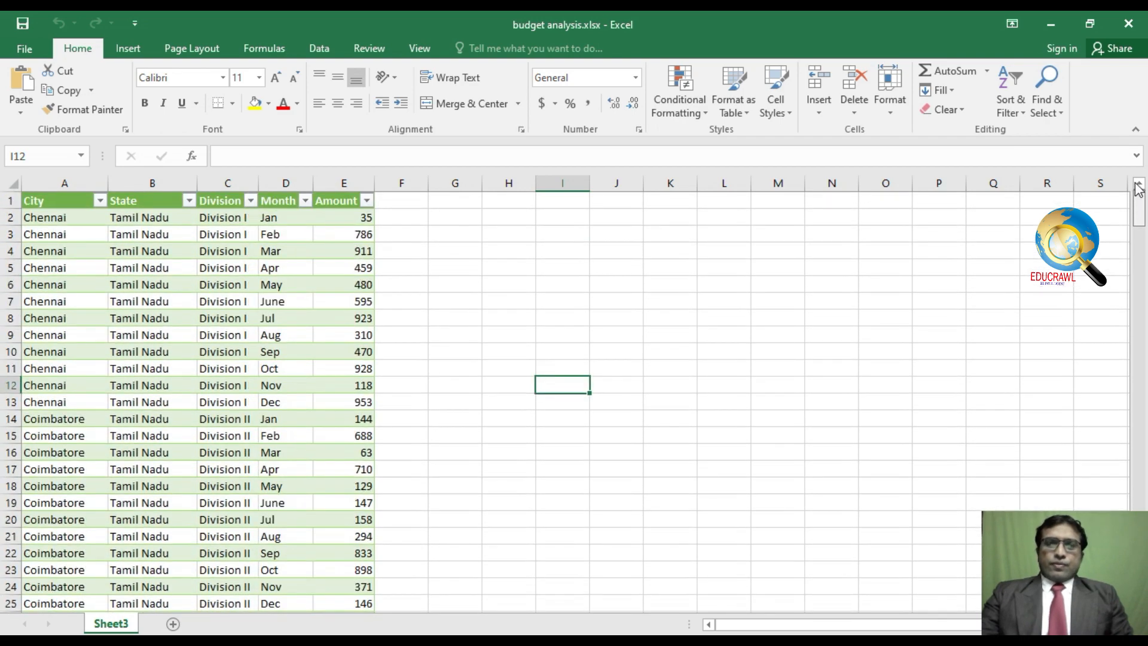
Create a PivotTable from the whole Budget_Formated table on a new worksheet.
{"action": "left_click", "coordinate": [123, 385]}
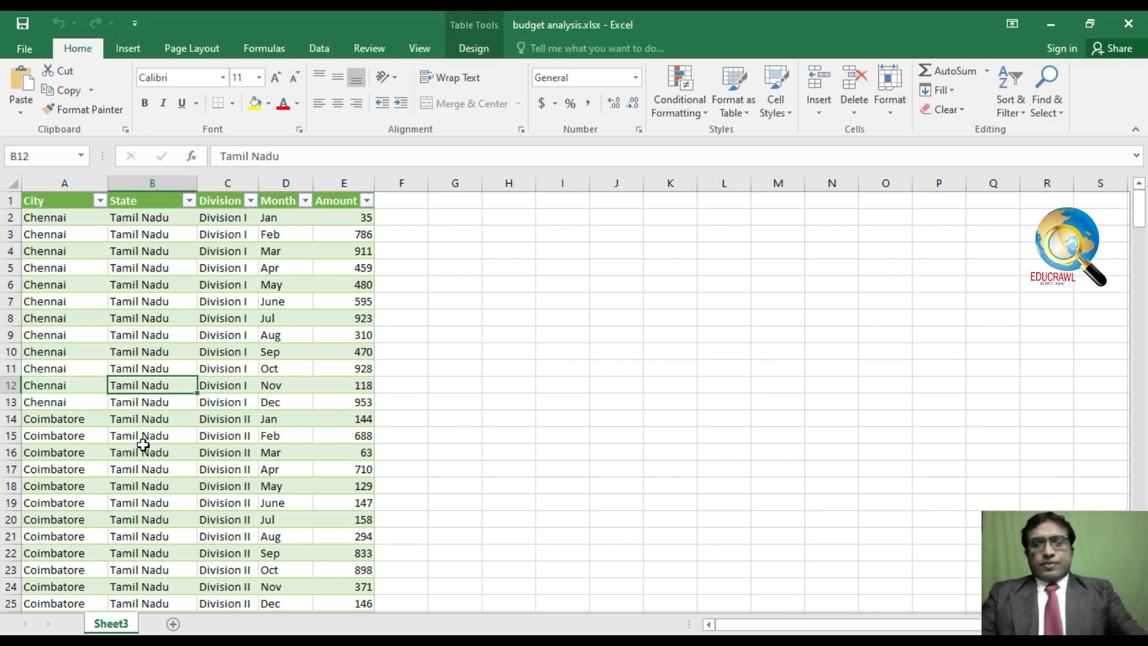
{"action": "key", "text": "ctrl+a"}
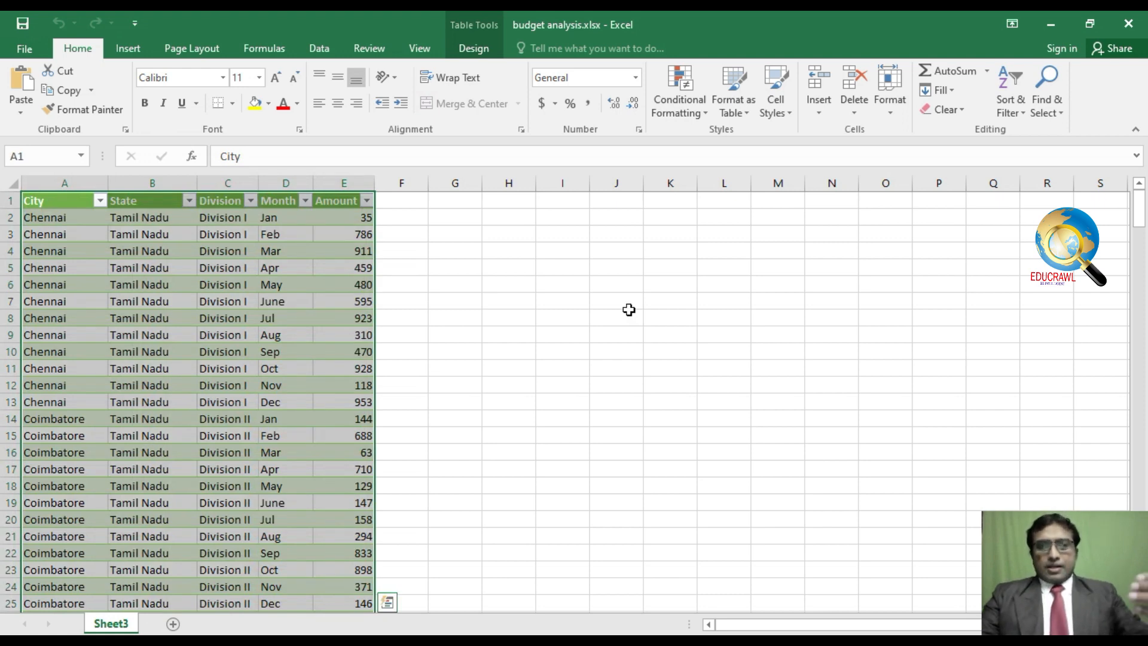
{"action": "left_click", "coordinate": [133, 51]}
{"action": "left_click", "coordinate": [24, 90]}
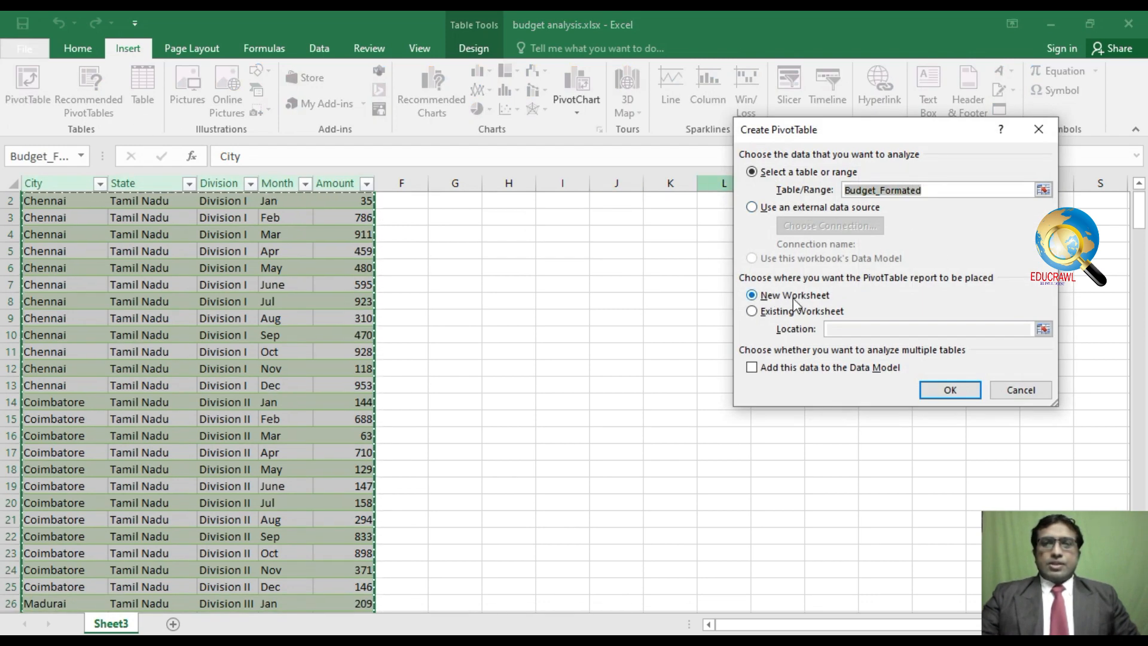
{"action": "left_click", "coordinate": [951, 389]}
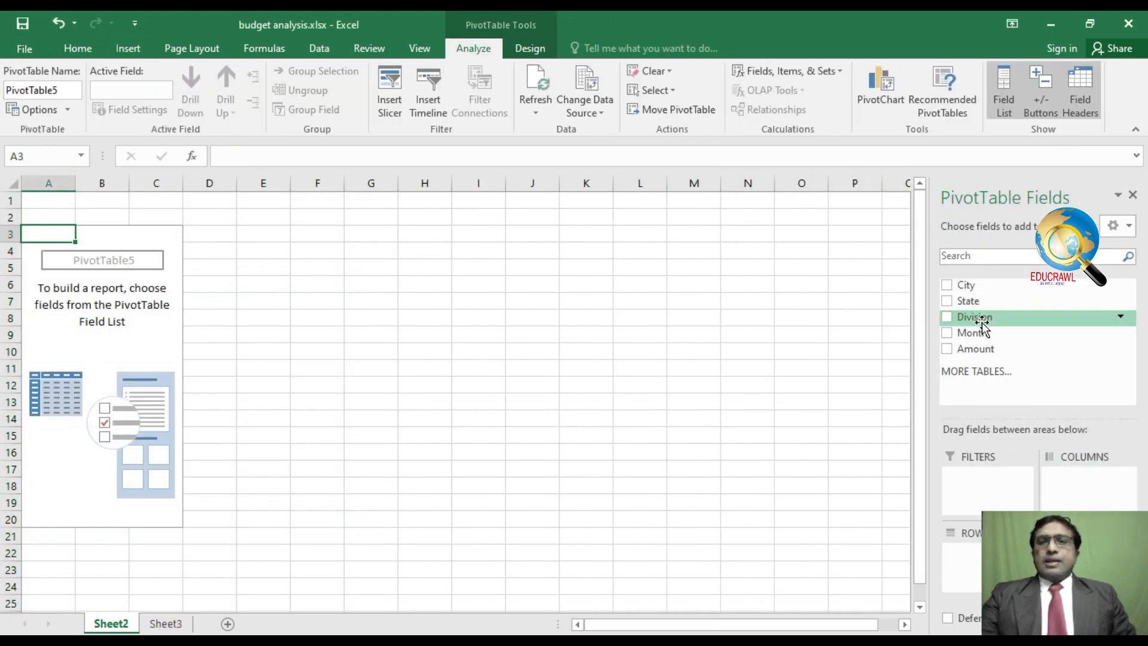
Nest Division, State and City, in that order, as the row fields of the PivotTable.
{"action": "left_click_drag", "start_coordinate": [983, 326], "coordinate": [978, 554]}
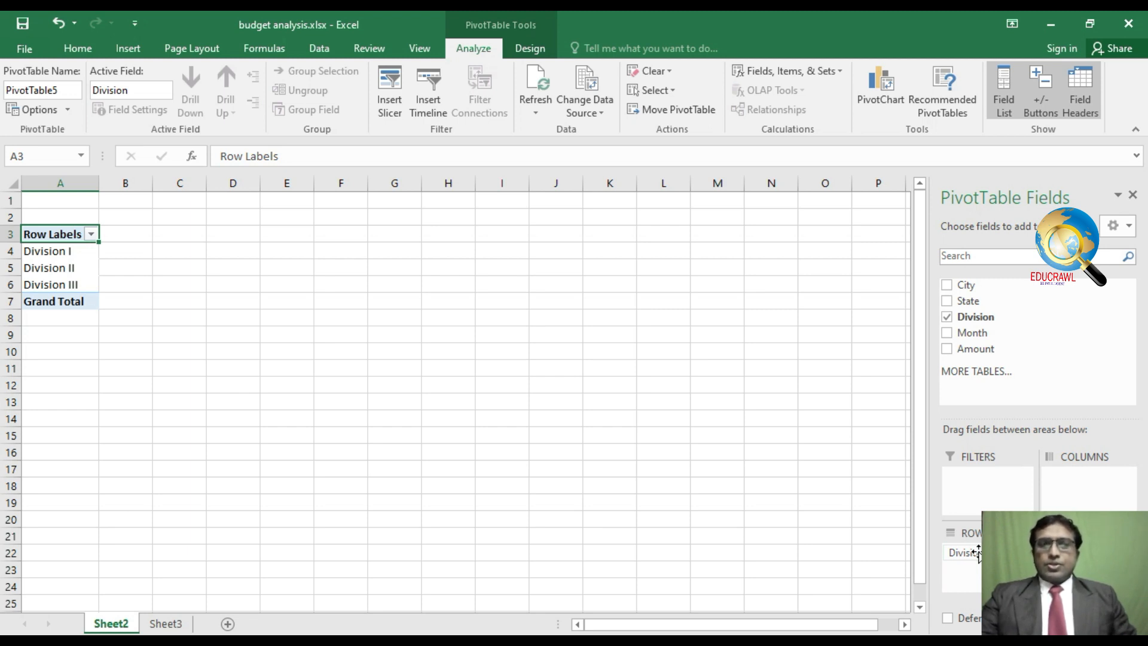
{"action": "left_click_drag", "start_coordinate": [969, 301], "coordinate": [975, 573]}
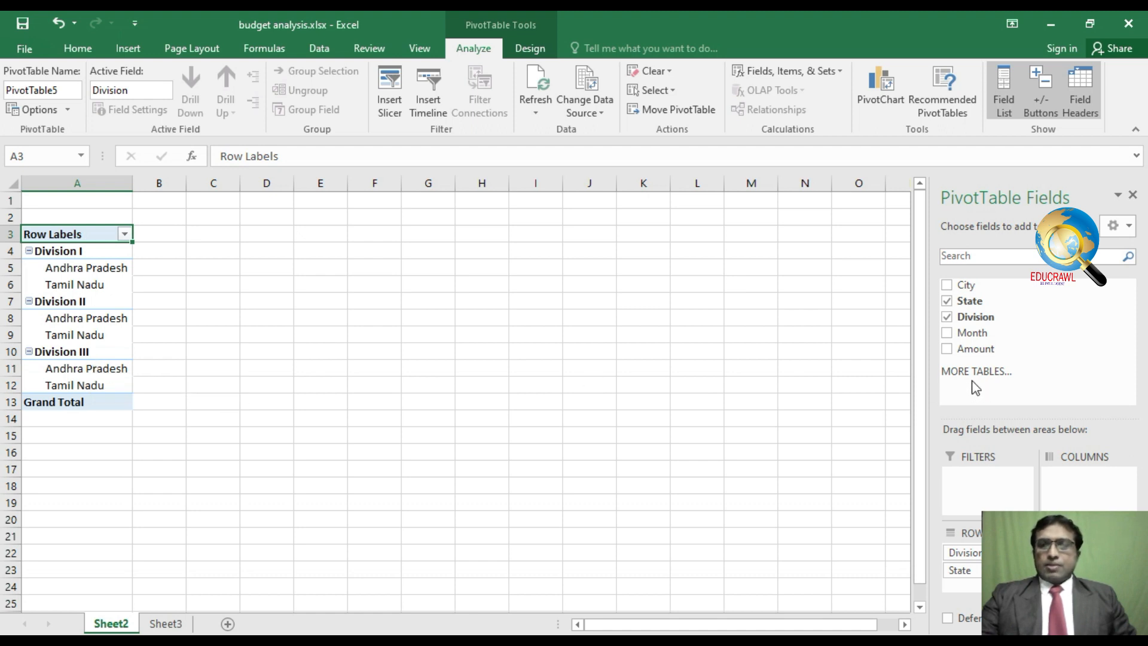
{"action": "left_click_drag", "start_coordinate": [964, 286], "coordinate": [960, 598]}
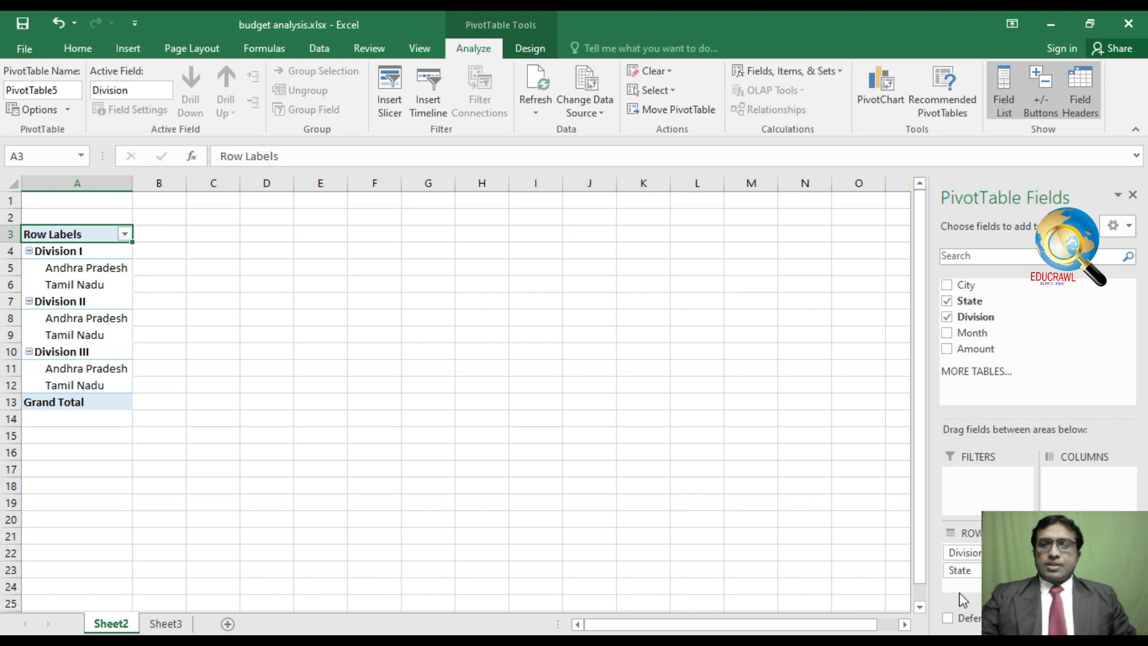
{"action": "left_click_drag", "start_coordinate": [970, 508], "coordinate": [973, 588]}
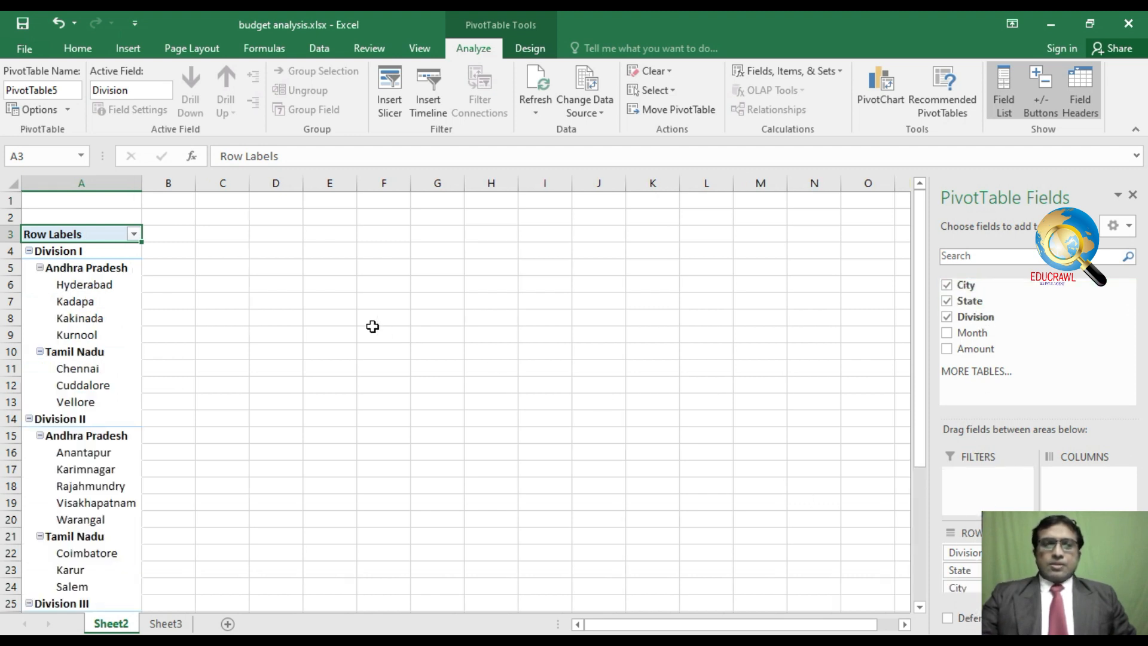
Add Month as the PivotTable's column field and summarise Amount as the sum of values.
{"action": "scroll", "coordinate": [416, 306], "scroll_direction": "down", "scroll_amount": 1}
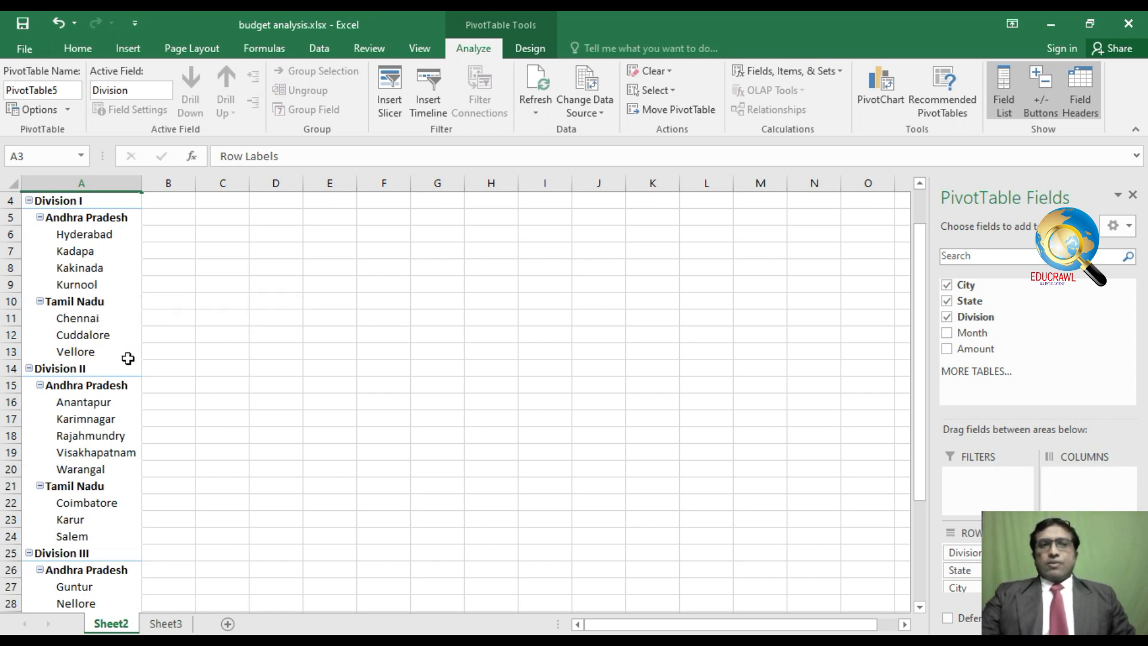
{"action": "scroll", "coordinate": [198, 369], "scroll_direction": "down", "scroll_amount": 2}
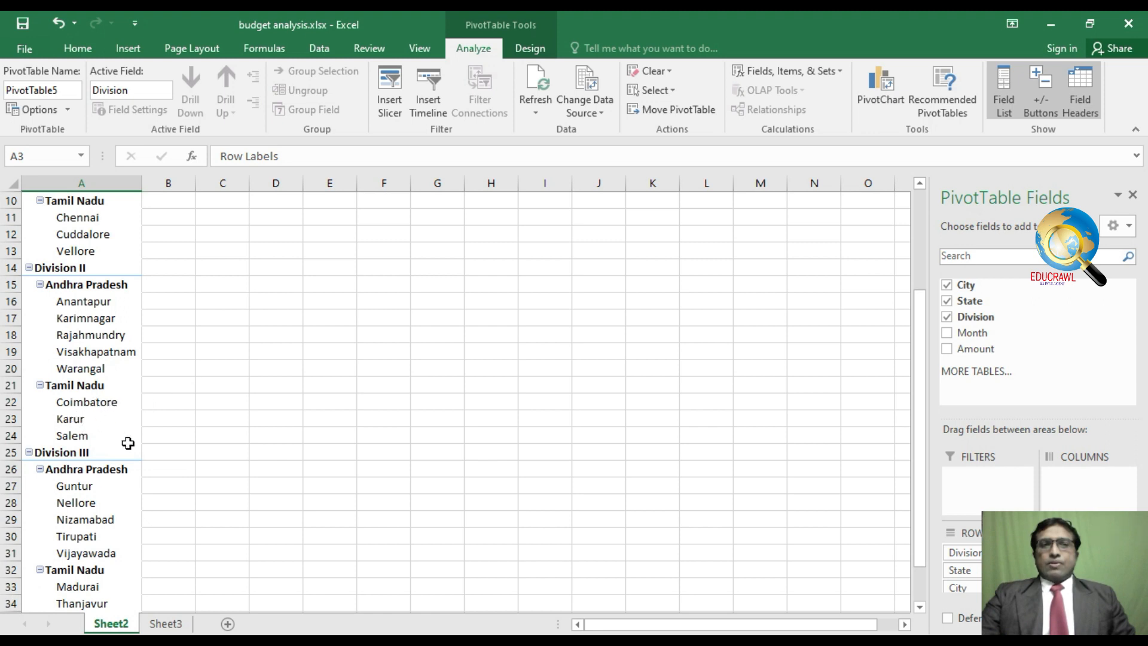
{"action": "scroll", "coordinate": [126, 443], "scroll_direction": "down", "scroll_amount": 3}
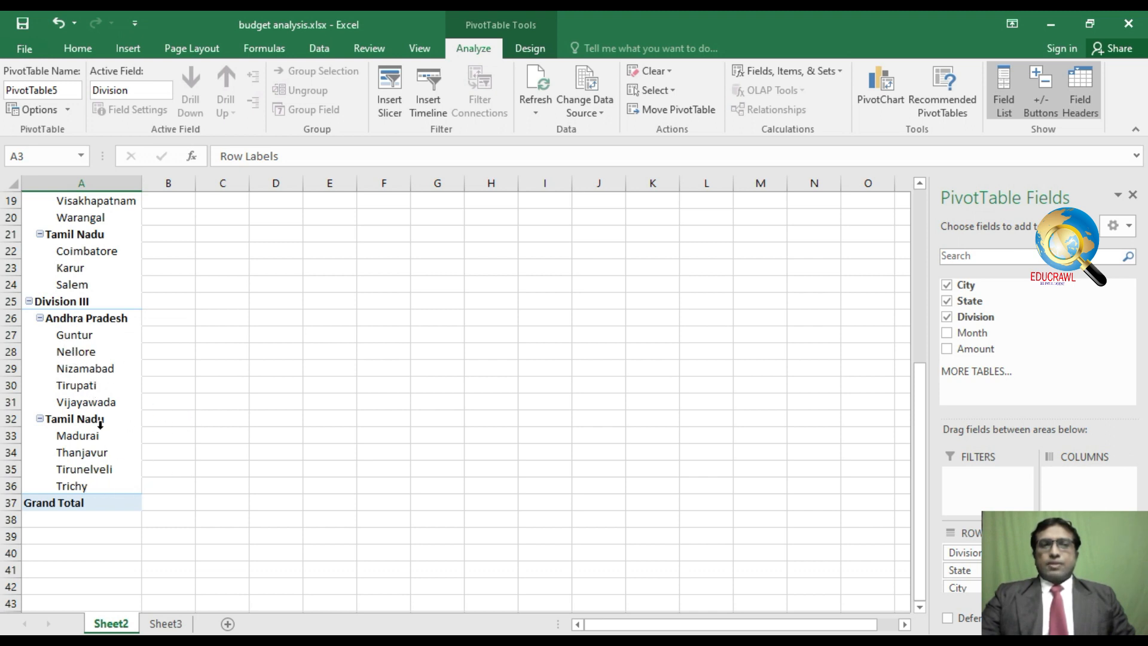
{"action": "scroll", "coordinate": [328, 474], "scroll_direction": "up", "scroll_amount": 6}
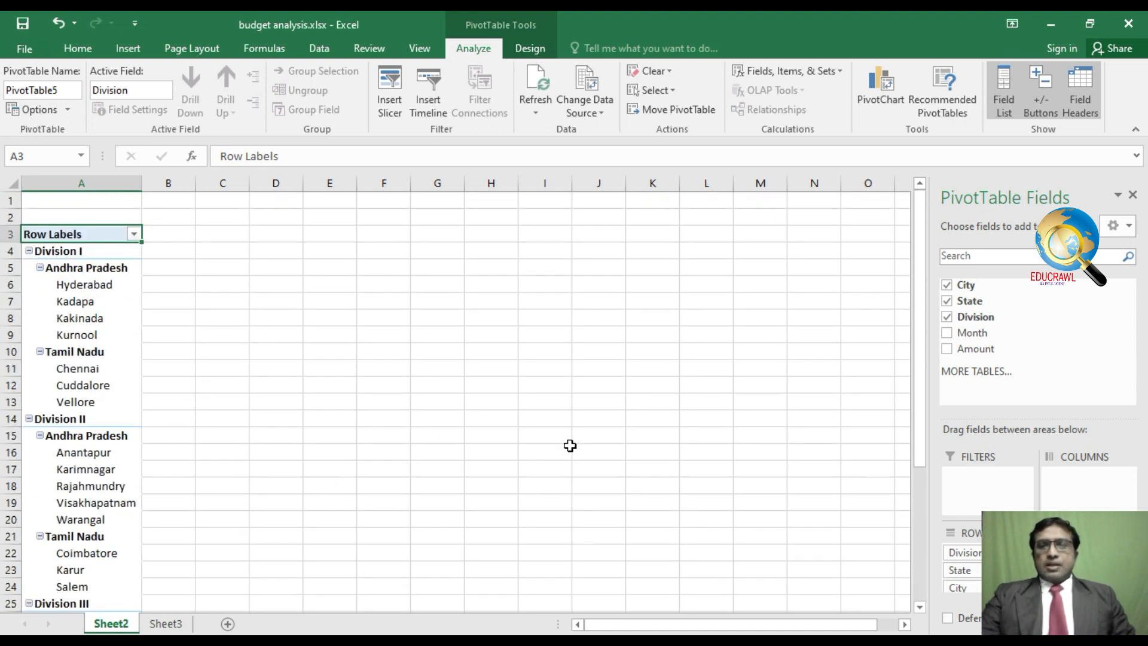
{"action": "left_click_drag", "start_coordinate": [971, 341], "coordinate": [1073, 484]}
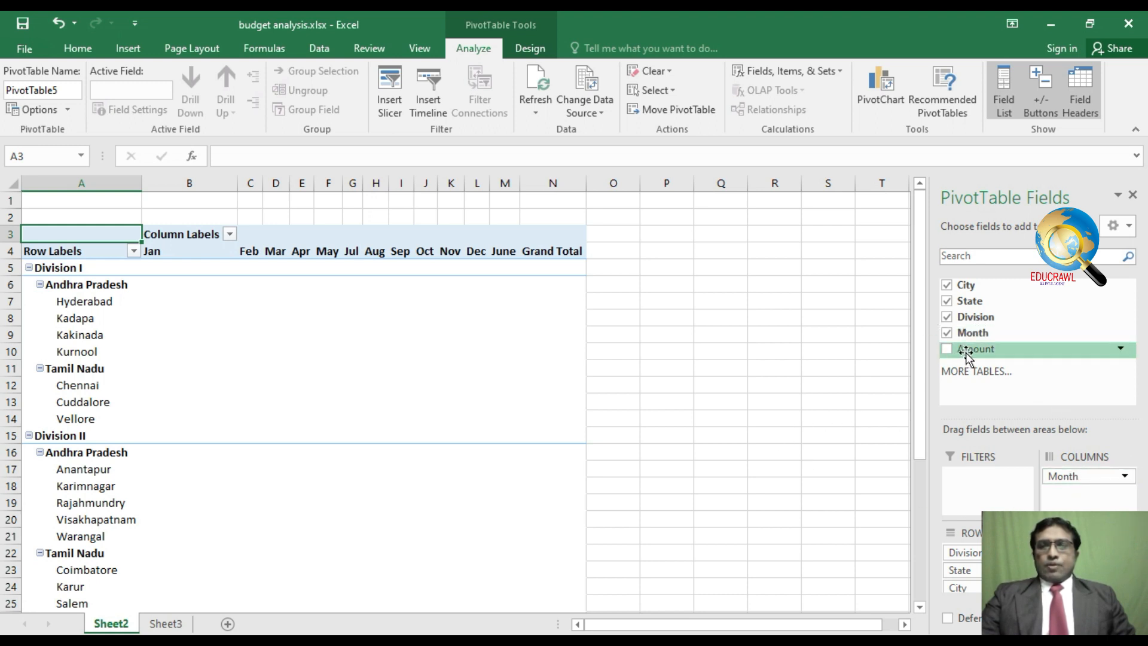
{"action": "left_click_drag", "start_coordinate": [966, 352], "coordinate": [1079, 556]}
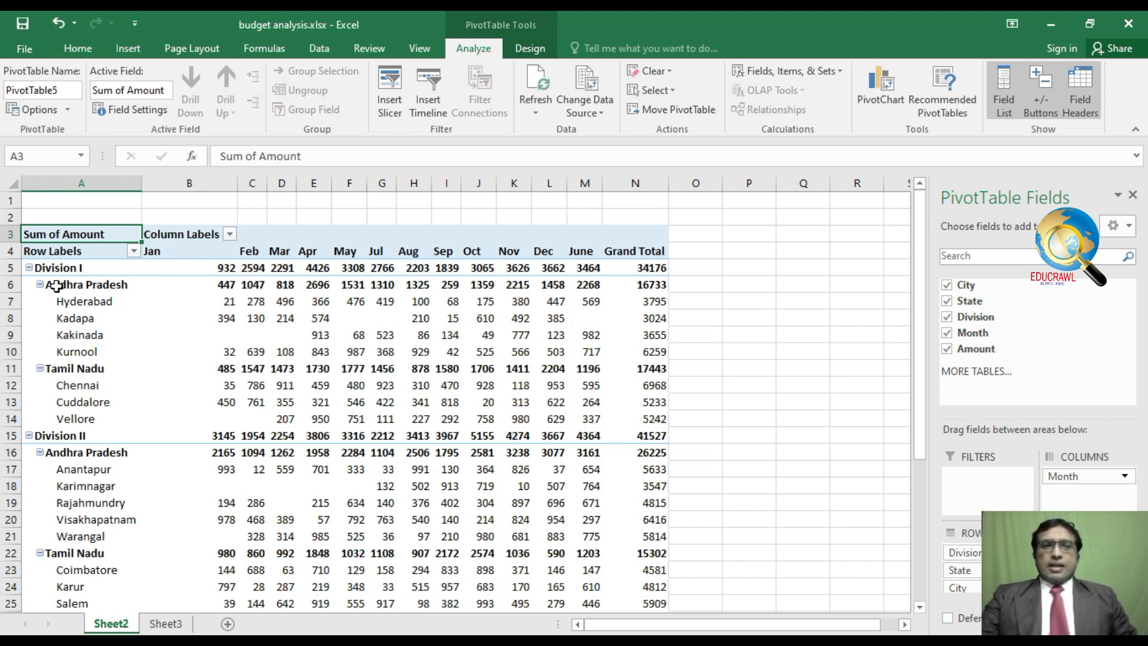
Examine the monthly amounts of Division I and the grand totals of Division I, Division II and Division III.
{"action": "mouse_move", "coordinate": [288, 272]}
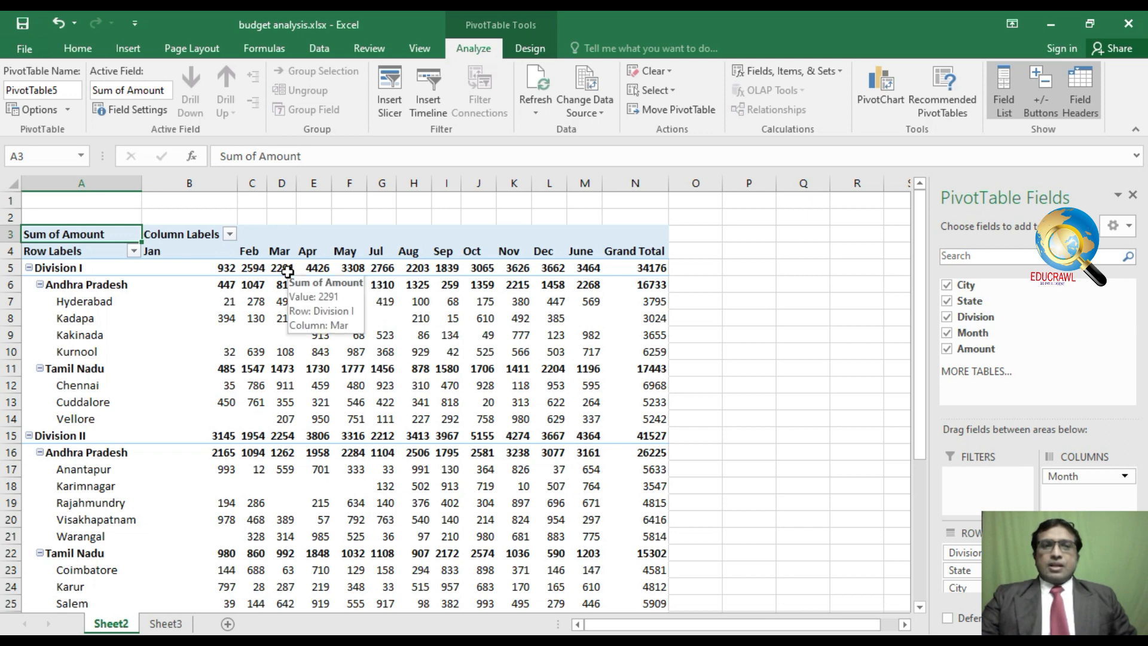
{"action": "left_click_drag", "start_coordinate": [222, 268], "coordinate": [582, 265]}
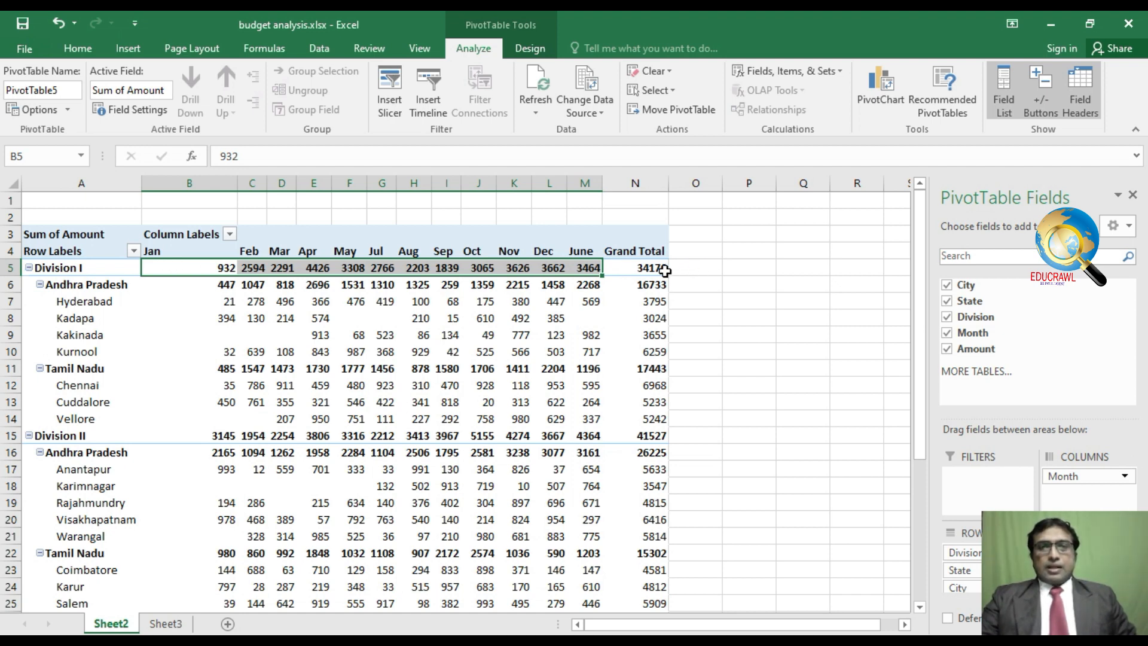
{"action": "left_click", "coordinate": [636, 269]}
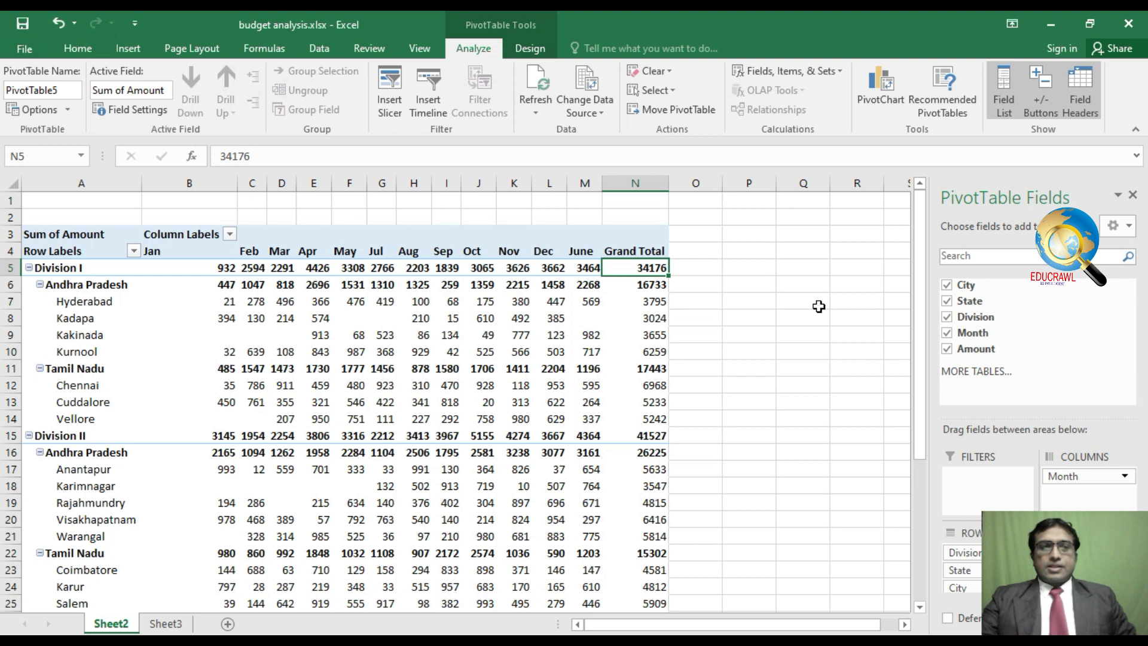
{"action": "left_click", "coordinate": [116, 434]}
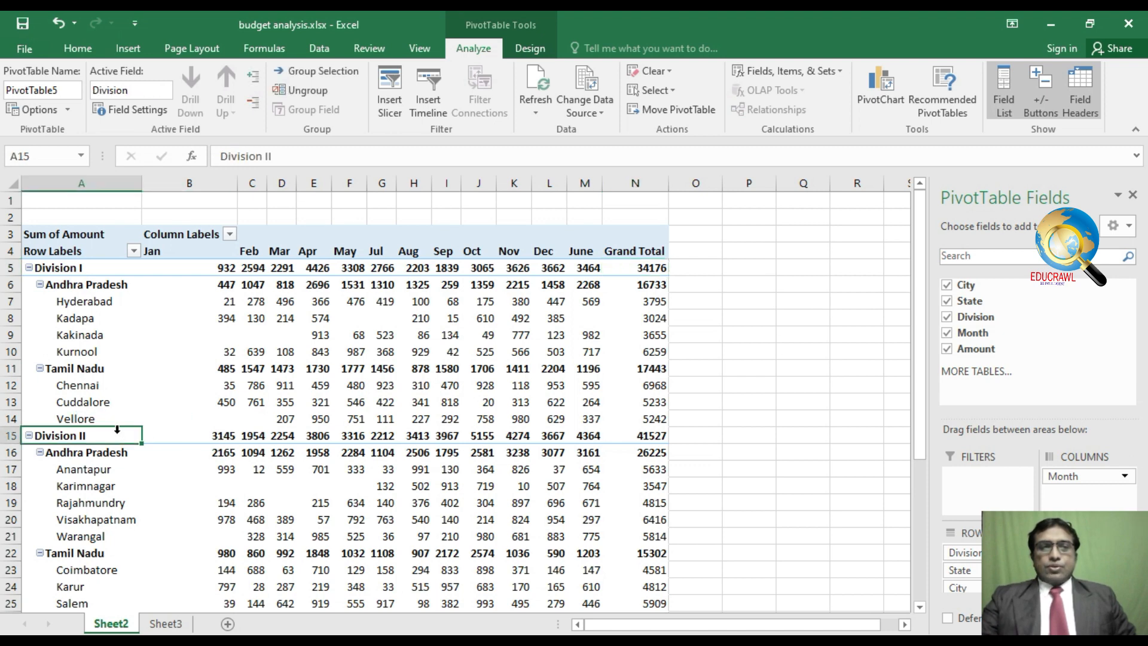
{"action": "left_click", "coordinate": [659, 436]}
{"action": "scroll", "coordinate": [727, 436], "scroll_direction": "down", "scroll_amount": 1}
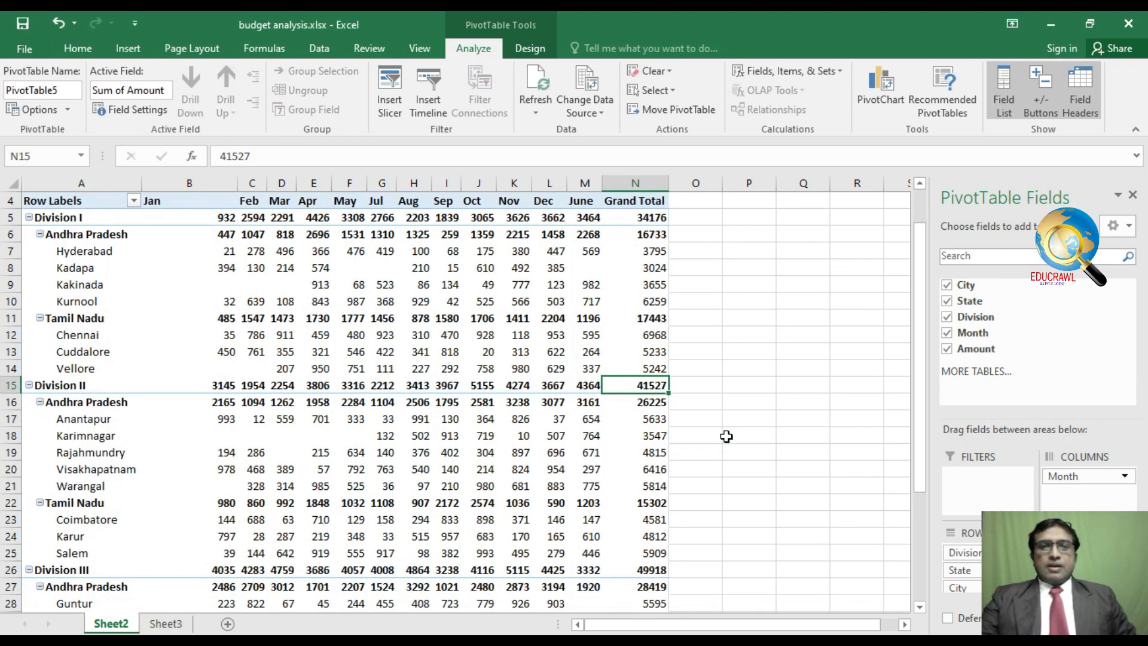
{"action": "scroll", "coordinate": [726, 436], "scroll_direction": "down", "scroll_amount": 1}
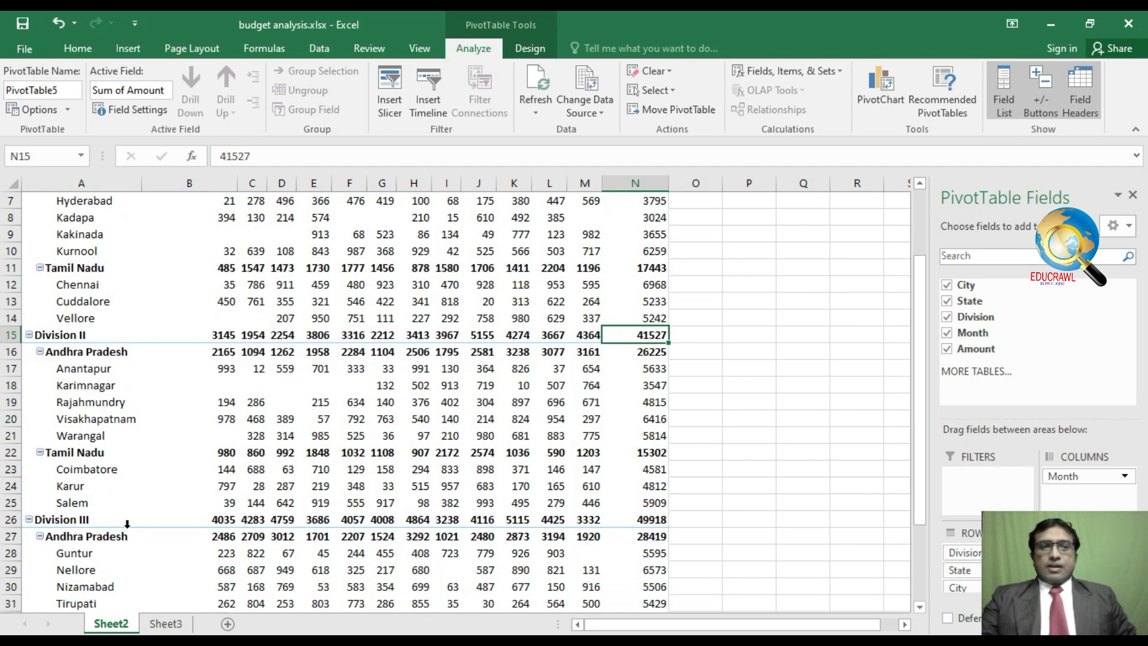
{"action": "left_click", "coordinate": [127, 525]}
{"action": "left_click", "coordinate": [647, 520]}
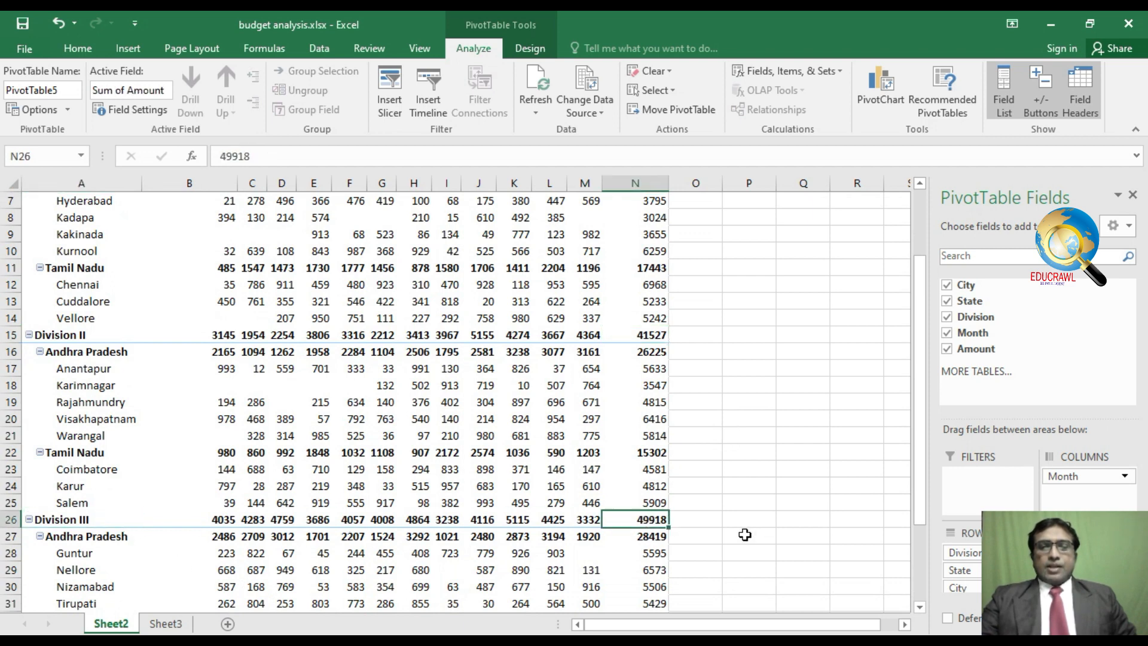
Examine the Andhra Pradesh and Tamil Nadu subtotal rows under each division down to the overall grand total.
{"action": "scroll", "coordinate": [684, 536], "scroll_direction": "up", "scroll_amount": 1}
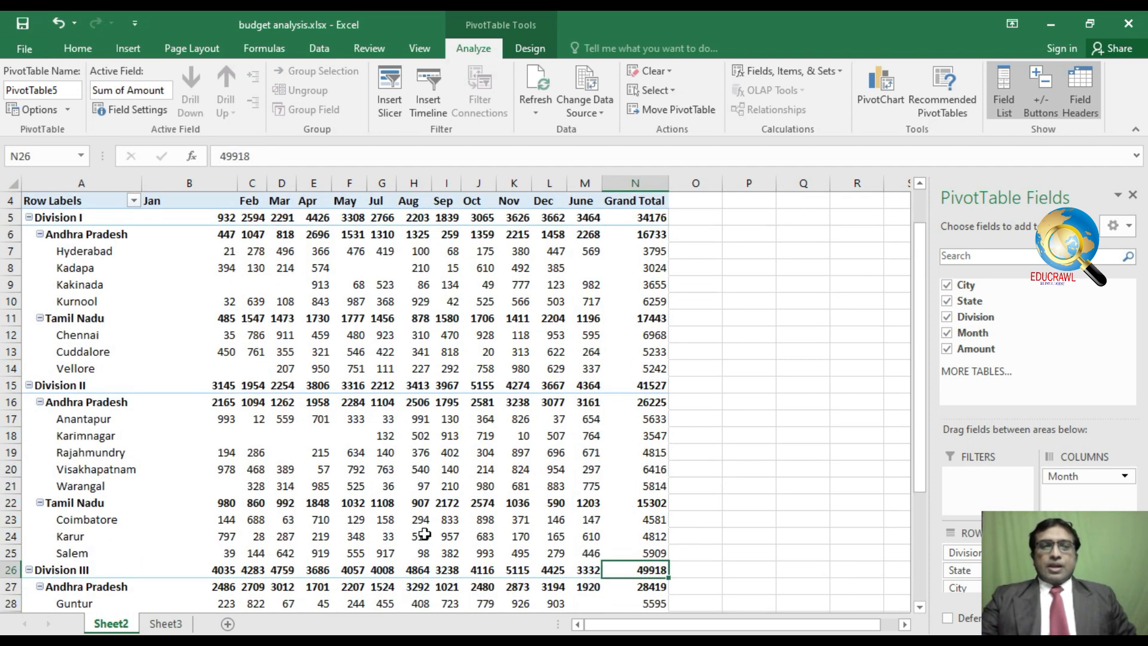
{"action": "left_click", "coordinate": [38, 401]}
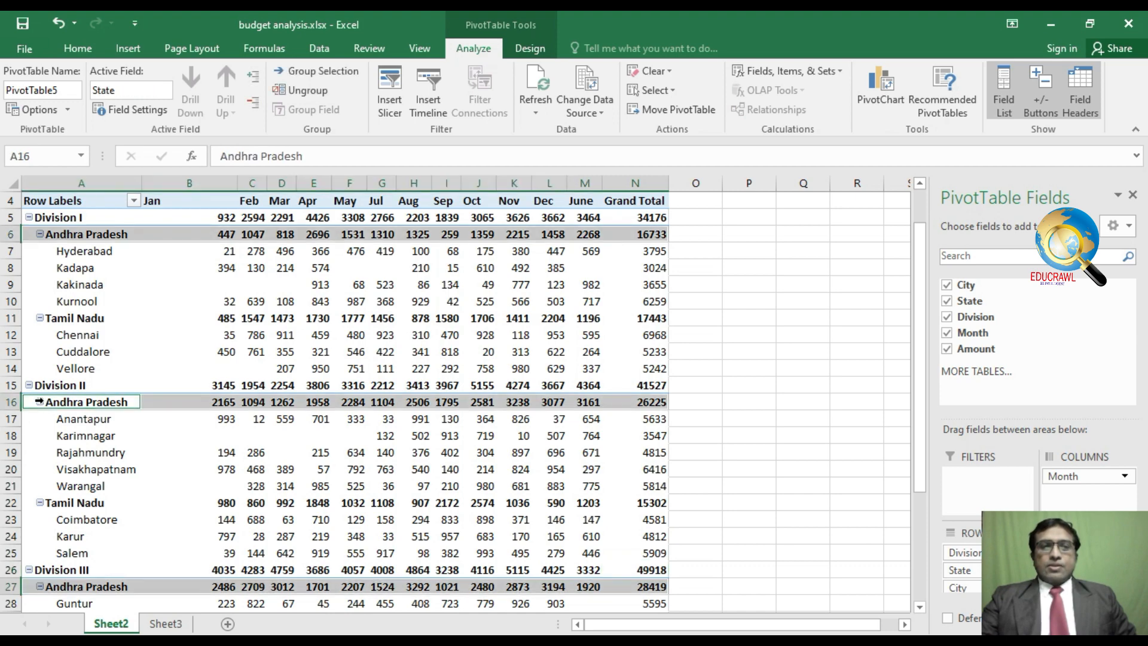
{"action": "scroll", "coordinate": [106, 401], "scroll_direction": "down", "scroll_amount": 3}
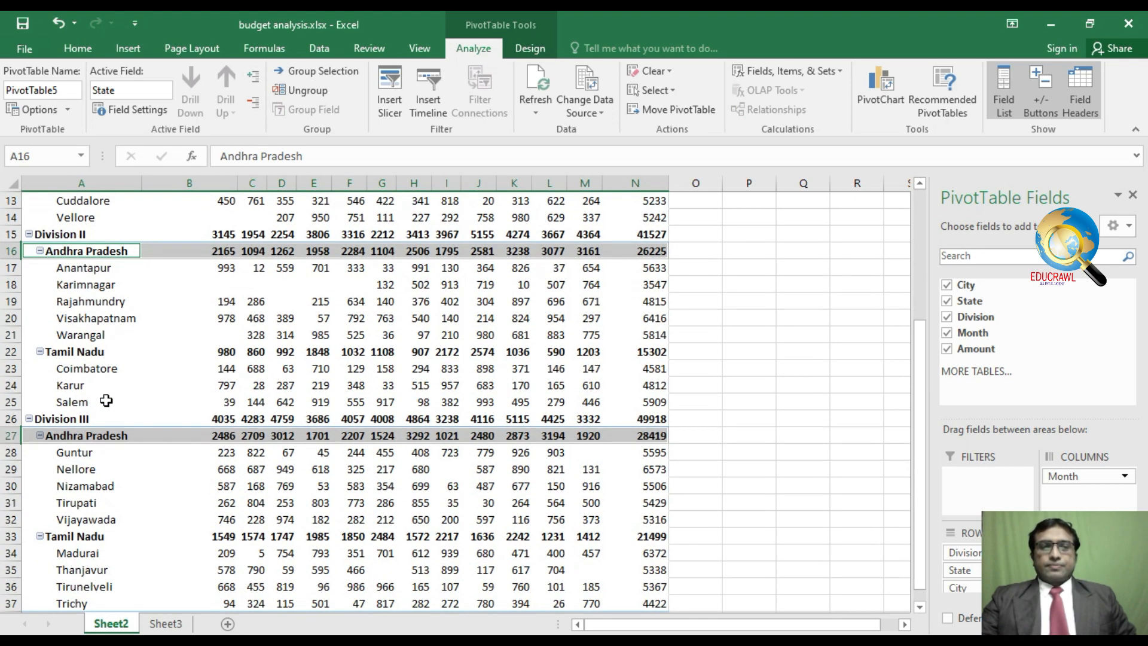
{"action": "scroll", "coordinate": [106, 401], "scroll_direction": "up", "scroll_amount": 4}
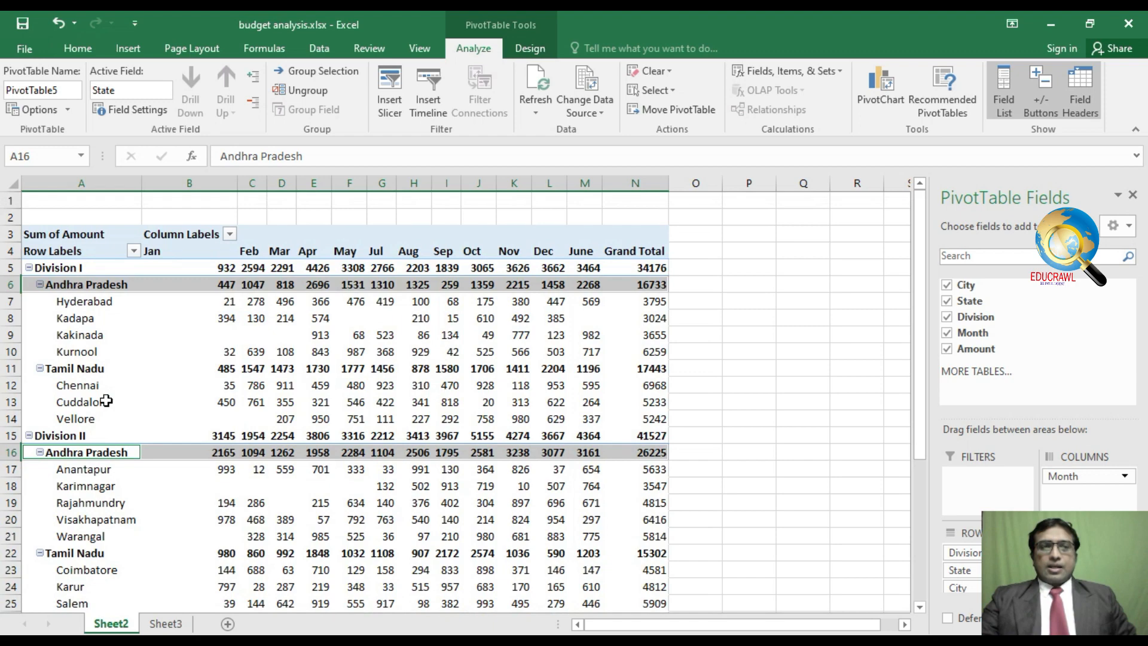
{"action": "left_click", "coordinate": [77, 370]}
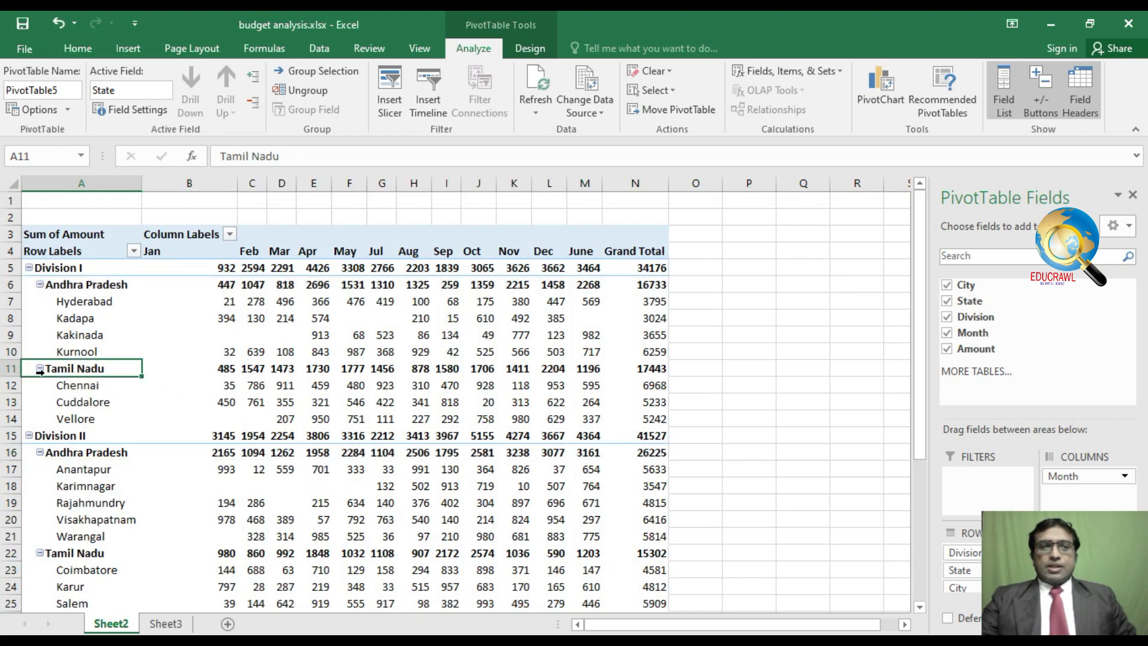
{"action": "scroll", "coordinate": [317, 461], "scroll_direction": "down", "scroll_amount": 5}
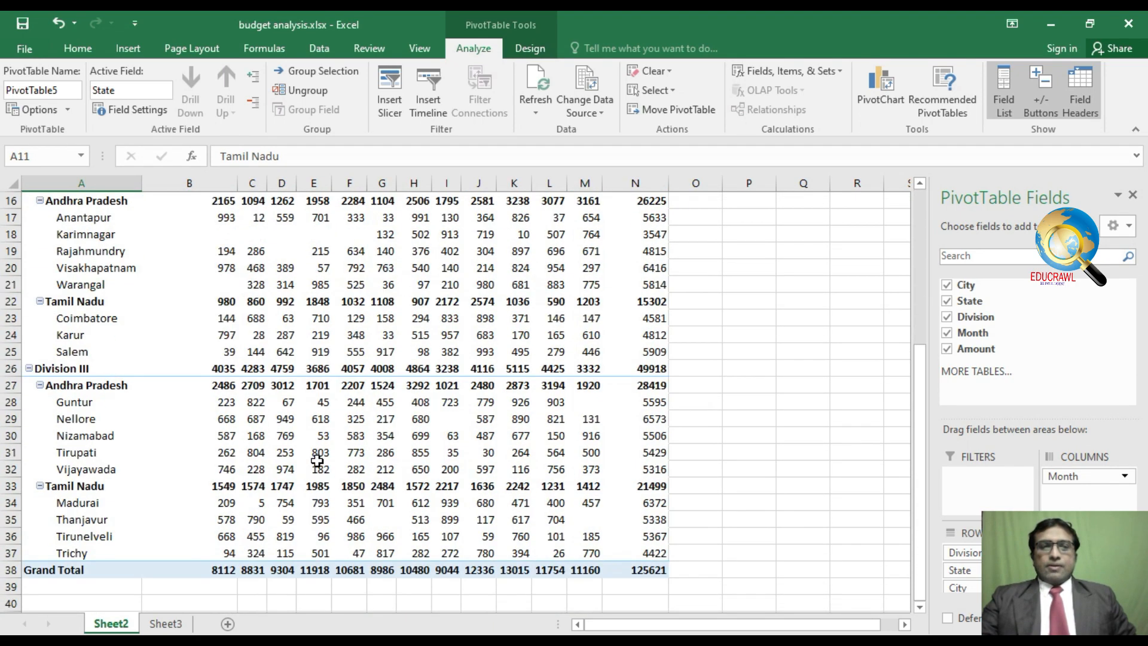
{"action": "scroll", "coordinate": [317, 460], "scroll_direction": "up", "scroll_amount": 5}
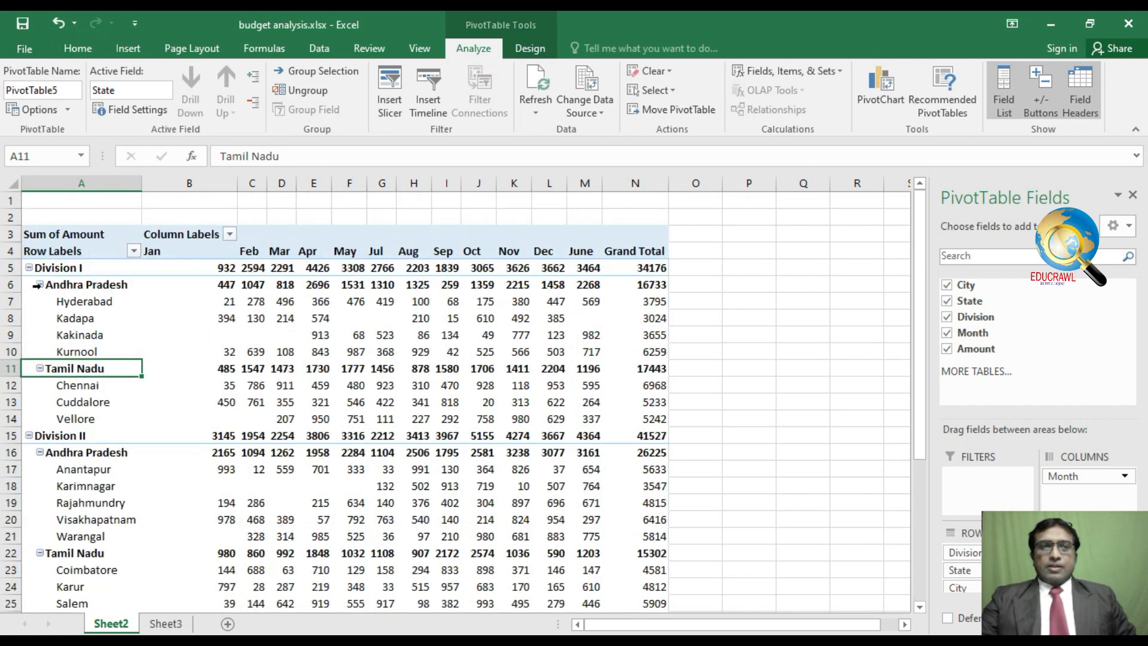
Insert a column PivotChart for the whole PivotTable and enlarge it to about 10.12" wide and 3.07" high.
{"action": "left_click", "coordinate": [34, 234]}
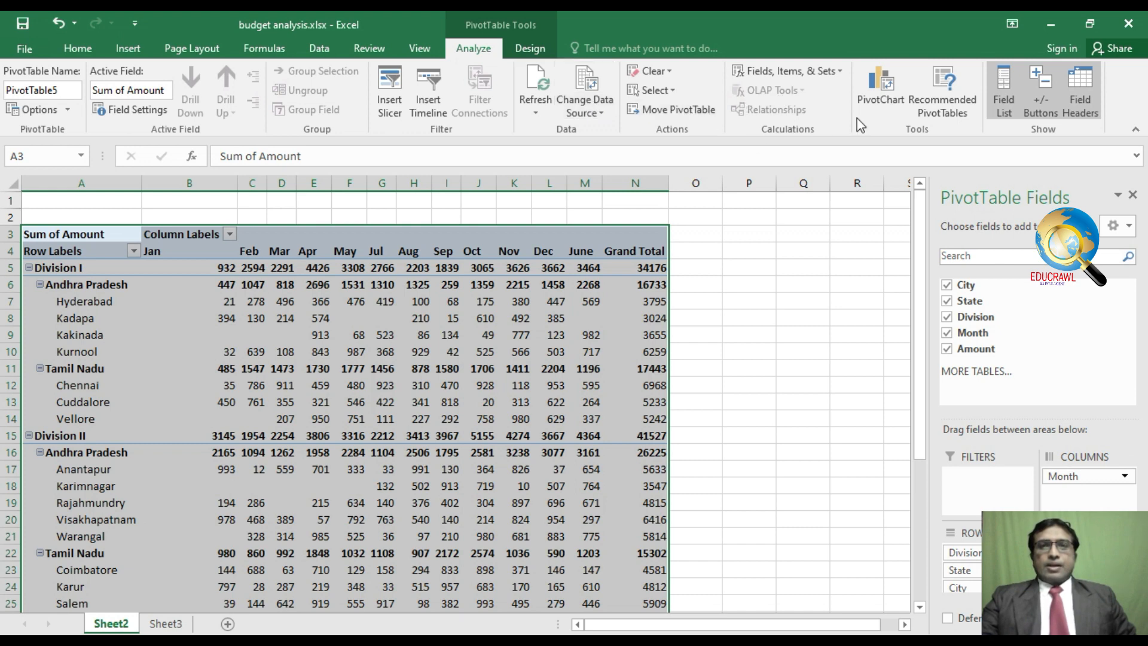
{"action": "left_click", "coordinate": [867, 87]}
{"action": "mouse_move", "coordinate": [592, 296]}
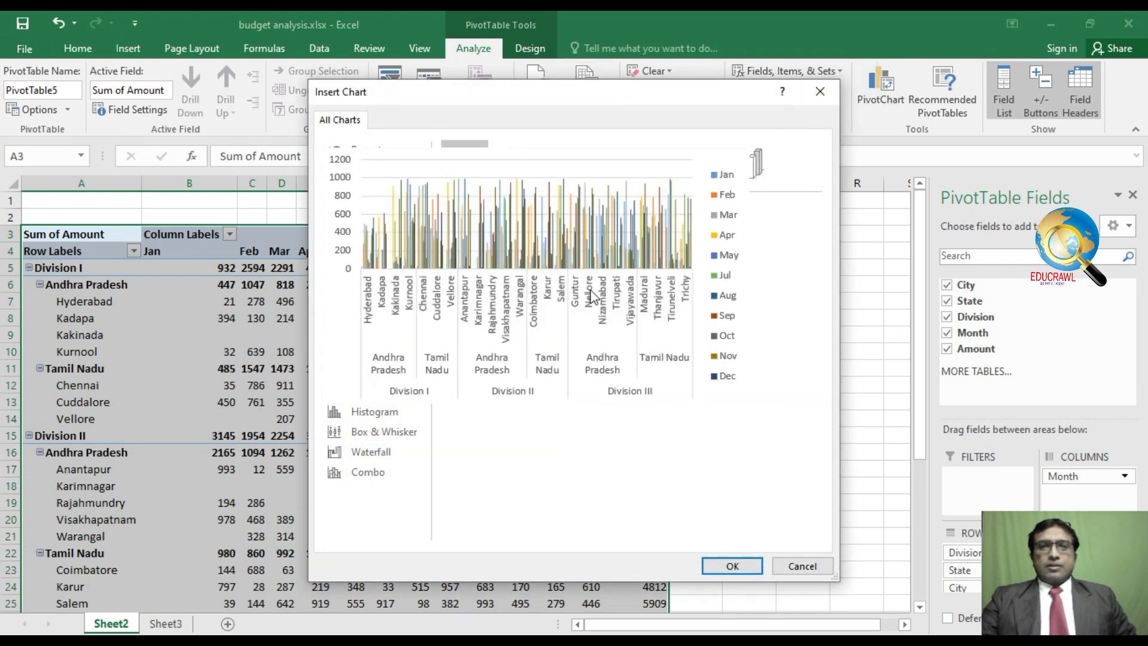
{"action": "left_click", "coordinate": [726, 567]}
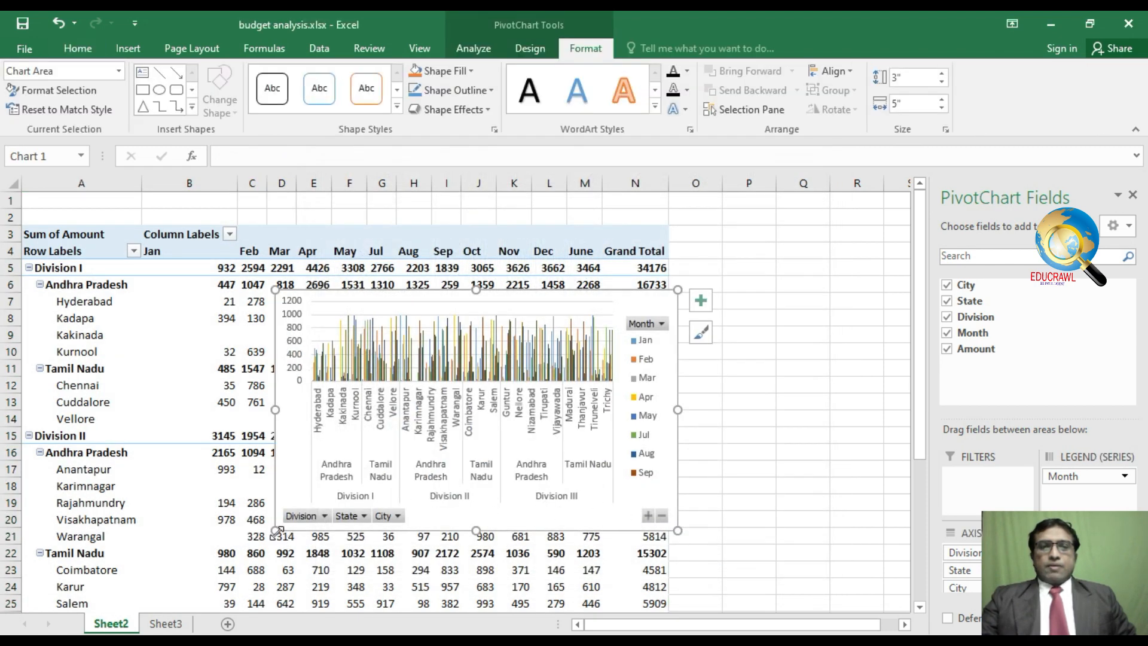
{"action": "left_click_drag", "start_coordinate": [27, 559], "coordinate": [24, 565]}
{"action": "left_click_drag", "start_coordinate": [677, 565], "coordinate": [837, 536]}
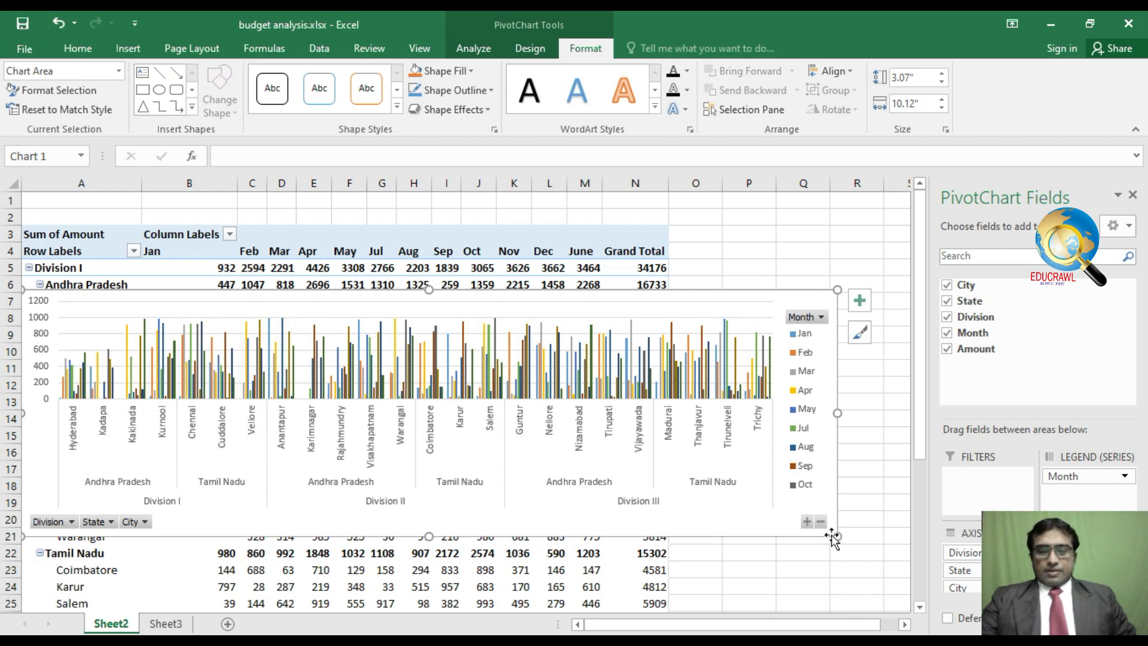
{"action": "left_click", "coordinate": [123, 50]}
{"action": "left_click_drag", "start_coordinate": [640, 304], "coordinate": [657, 283]}
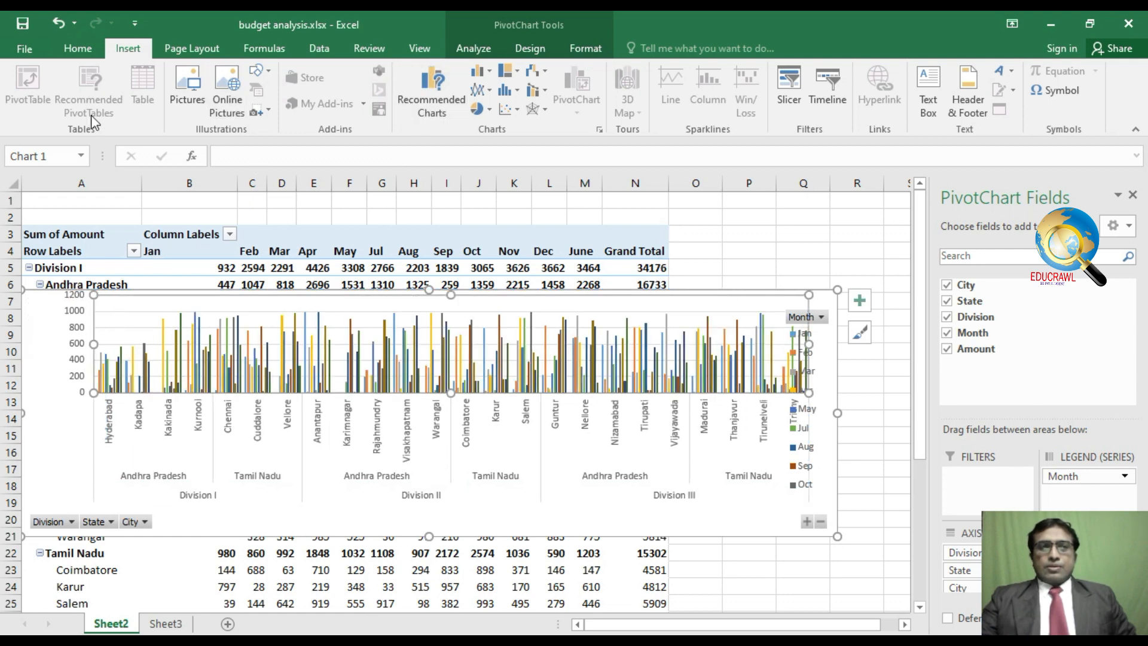
{"action": "left_click", "coordinate": [58, 23]}
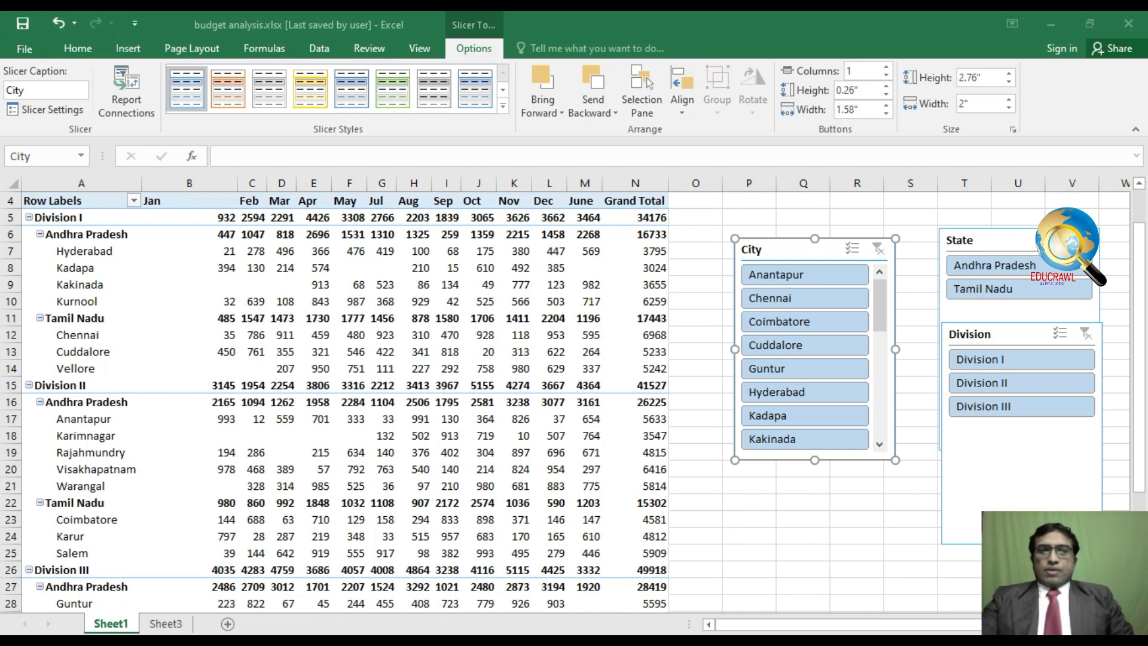
Filter the budget PivotTable to Division I with the Division slicer.
{"action": "left_click", "coordinate": [1046, 365]}
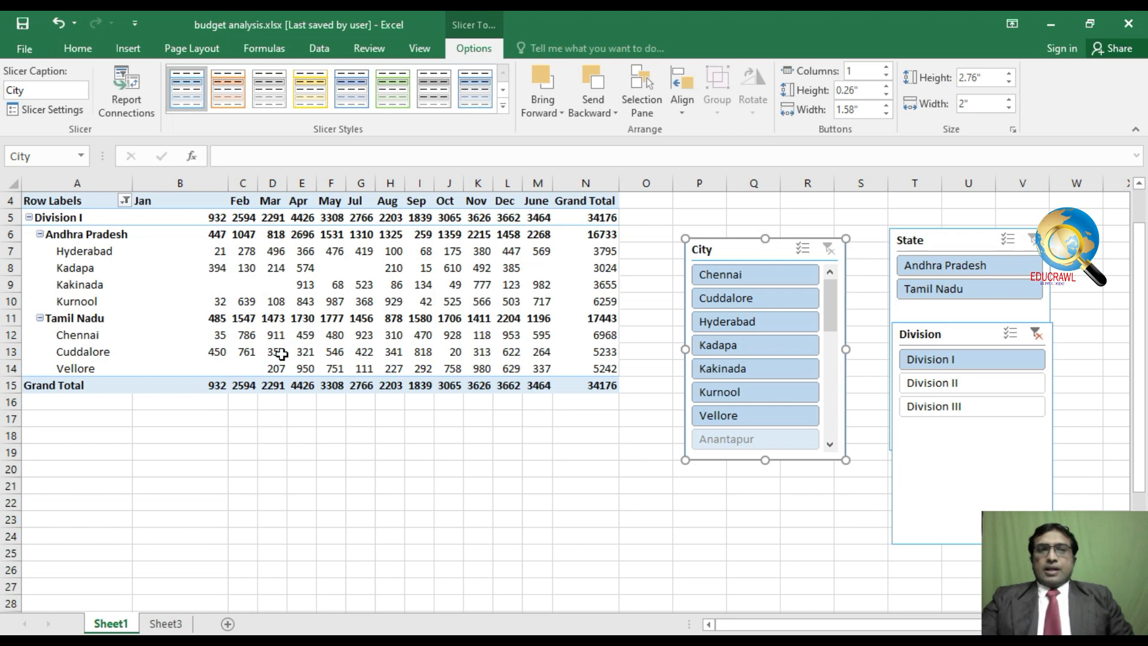
Filter the budget PivotTable to Tamil Nadu and Chennai with the slicers, and add Andhra Pradesh to the State selection.
{"action": "left_click", "coordinate": [929, 293]}
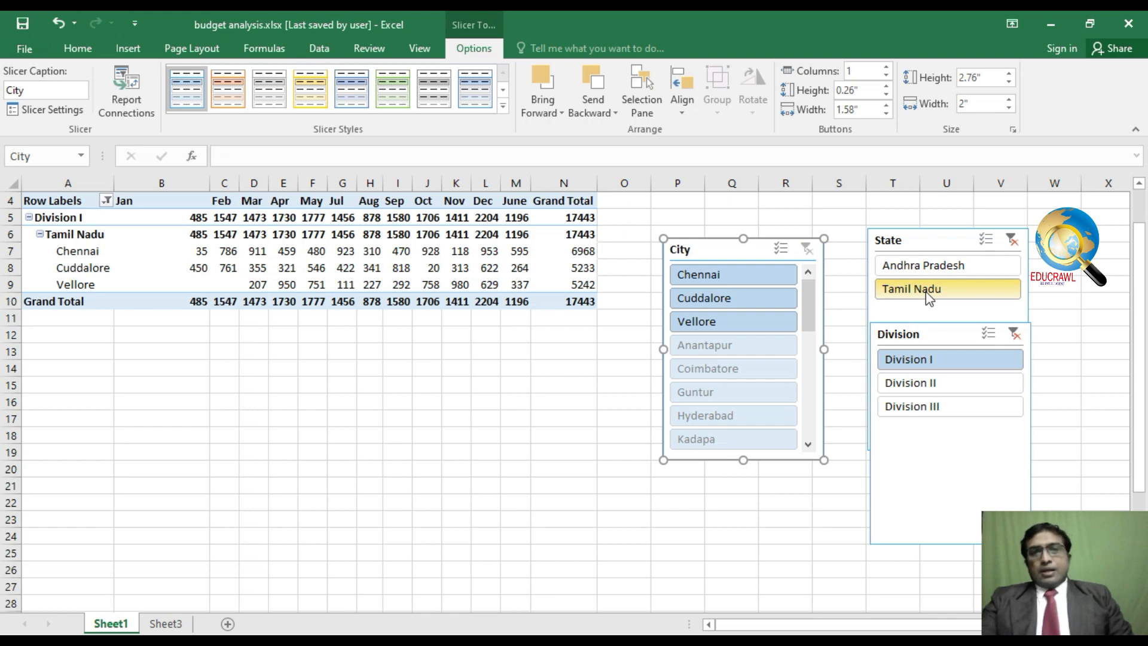
{"action": "left_click", "coordinate": [706, 274]}
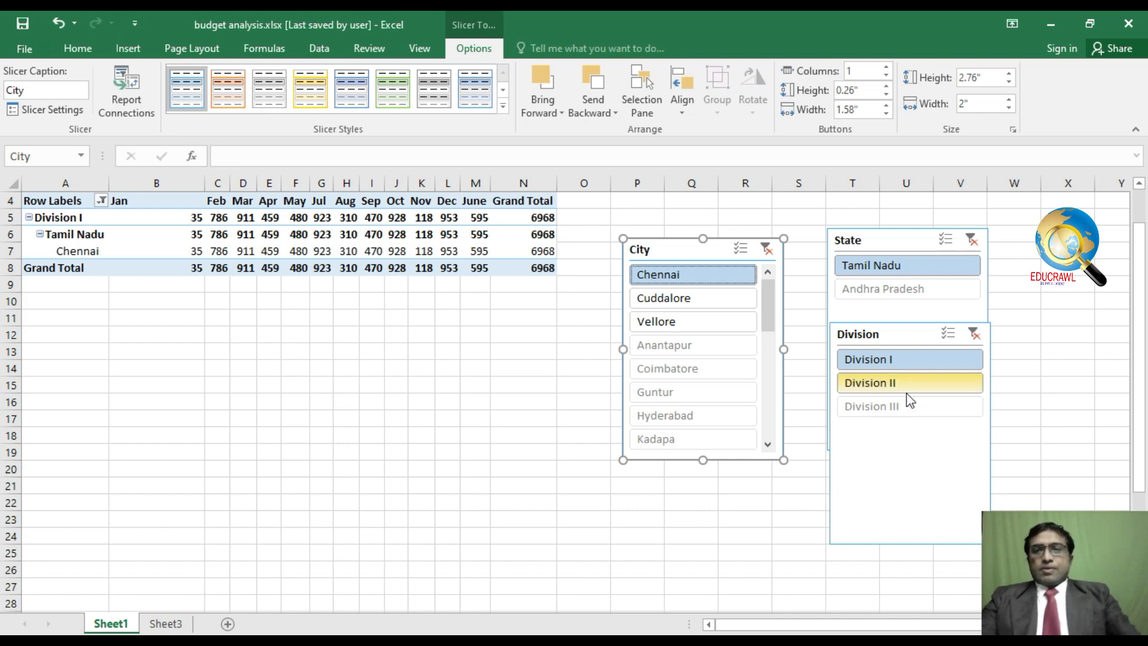
{"action": "left_click", "coordinate": [902, 289], "text": "ctrl"}
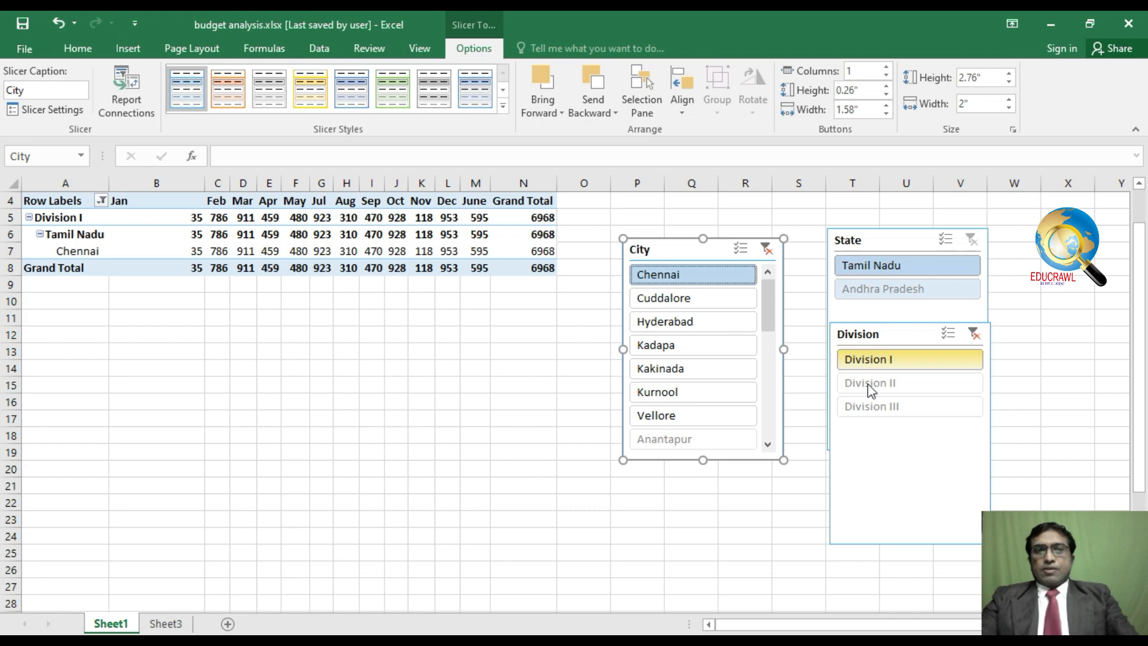
Add Cuddalore, Hyderabad, Kadapa, Kakinada, Vellore and Kurnool to the City slicer selection.
{"action": "left_click", "coordinate": [693, 303], "text": "ctrl"}
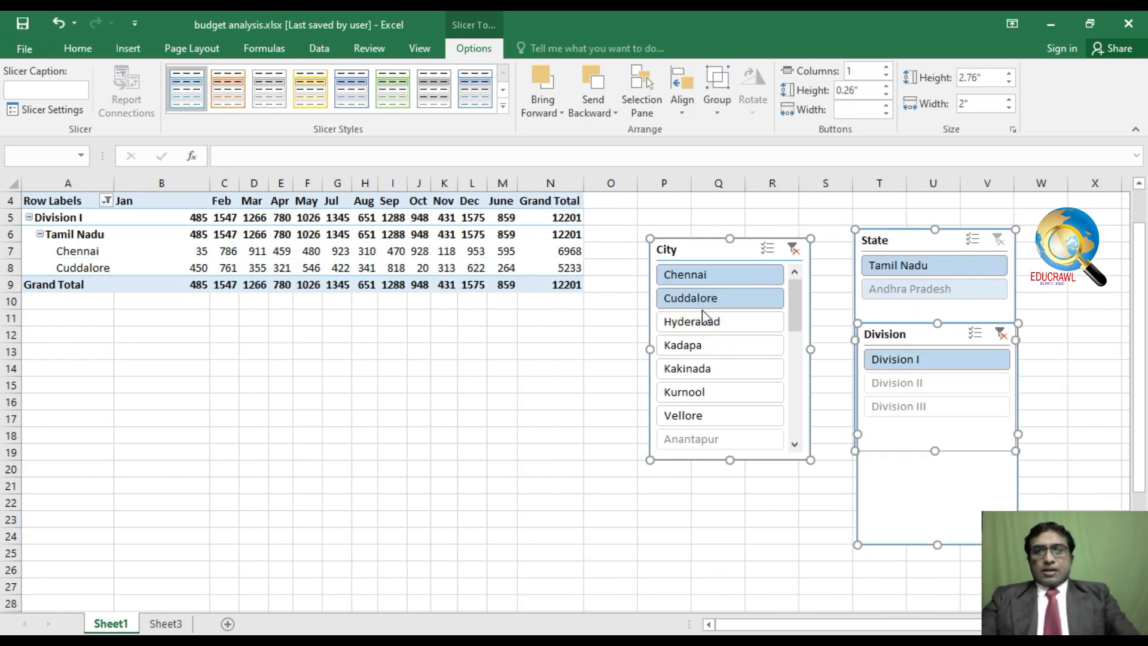
{"action": "left_click", "coordinate": [704, 325], "text": "ctrl"}
{"action": "left_click", "coordinate": [709, 347], "text": "ctrl"}
{"action": "left_click", "coordinate": [709, 370], "text": "ctrl"}
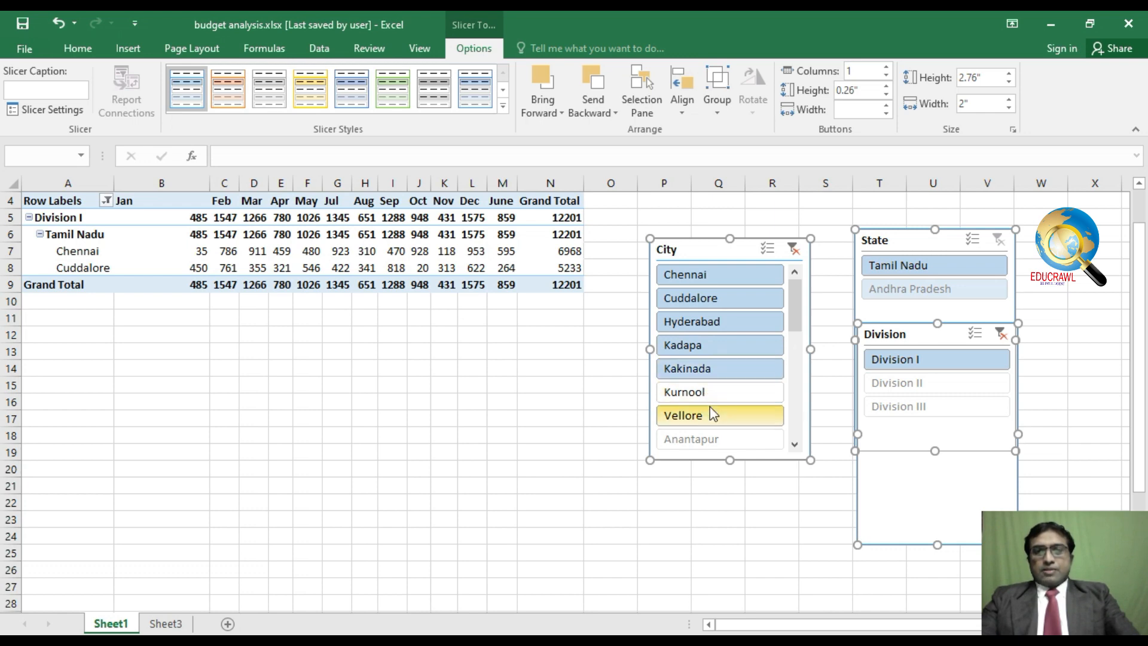
{"action": "left_click", "coordinate": [711, 413], "text": "ctrl"}
{"action": "left_click", "coordinate": [712, 394], "text": "ctrl"}
{"action": "scroll", "coordinate": [712, 395], "scroll_direction": "down", "scroll_amount": 3}
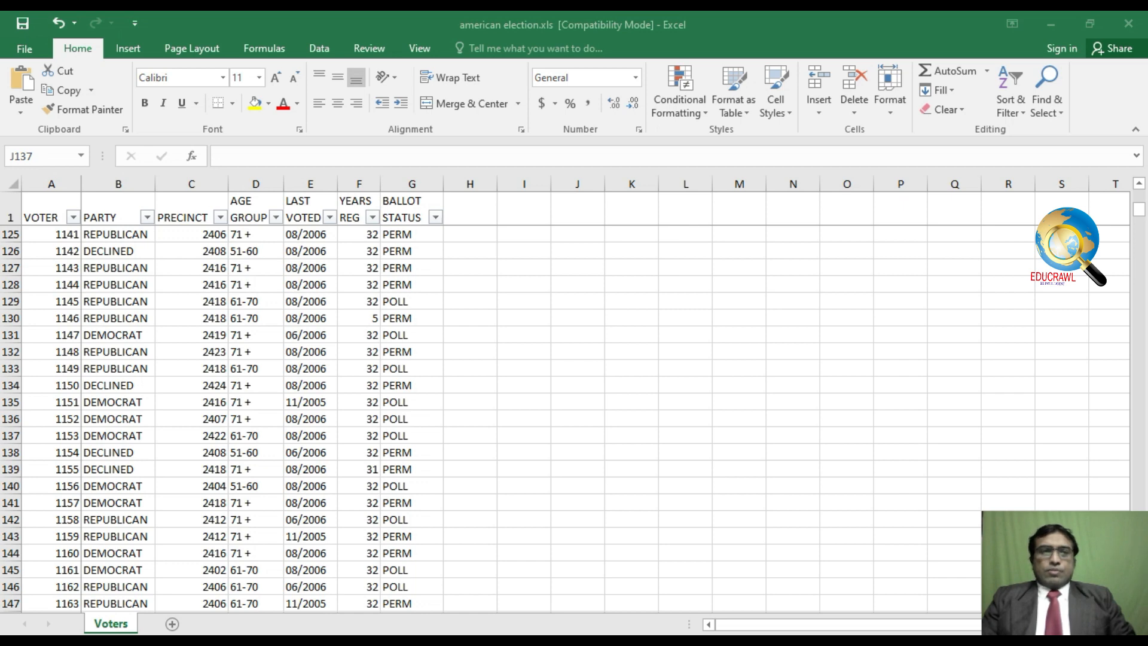
In american election.xls, create a PivotTable on a new worksheet from the full Voters data range A1:G4001.
{"action": "left_click", "coordinate": [132, 460]}
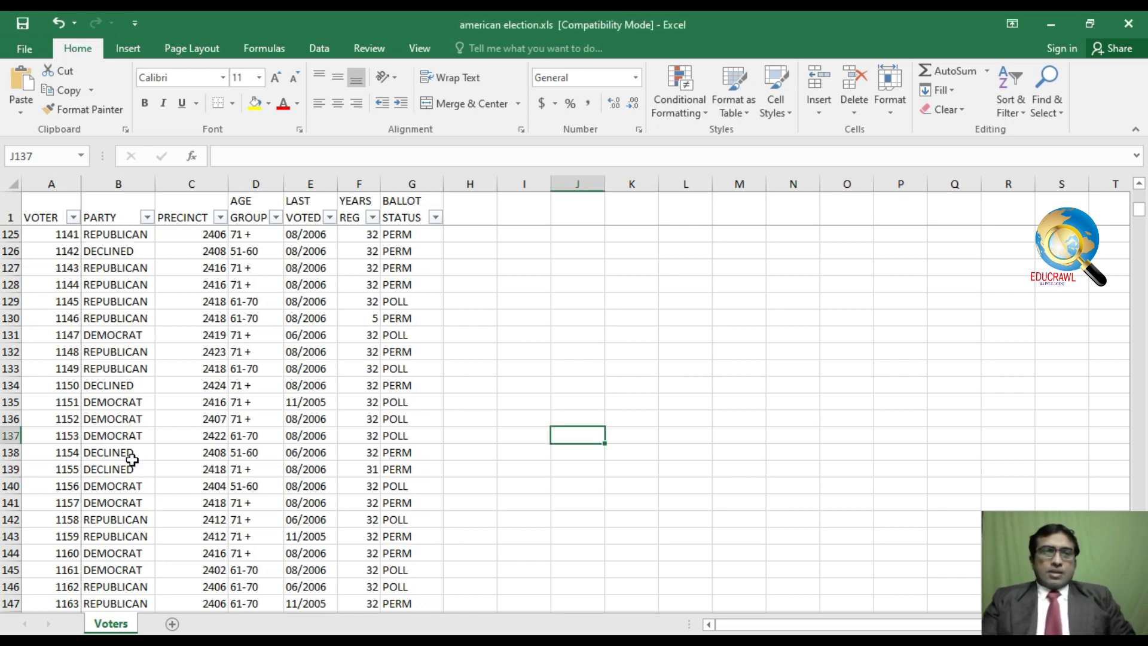
{"action": "left_click", "coordinate": [133, 458]}
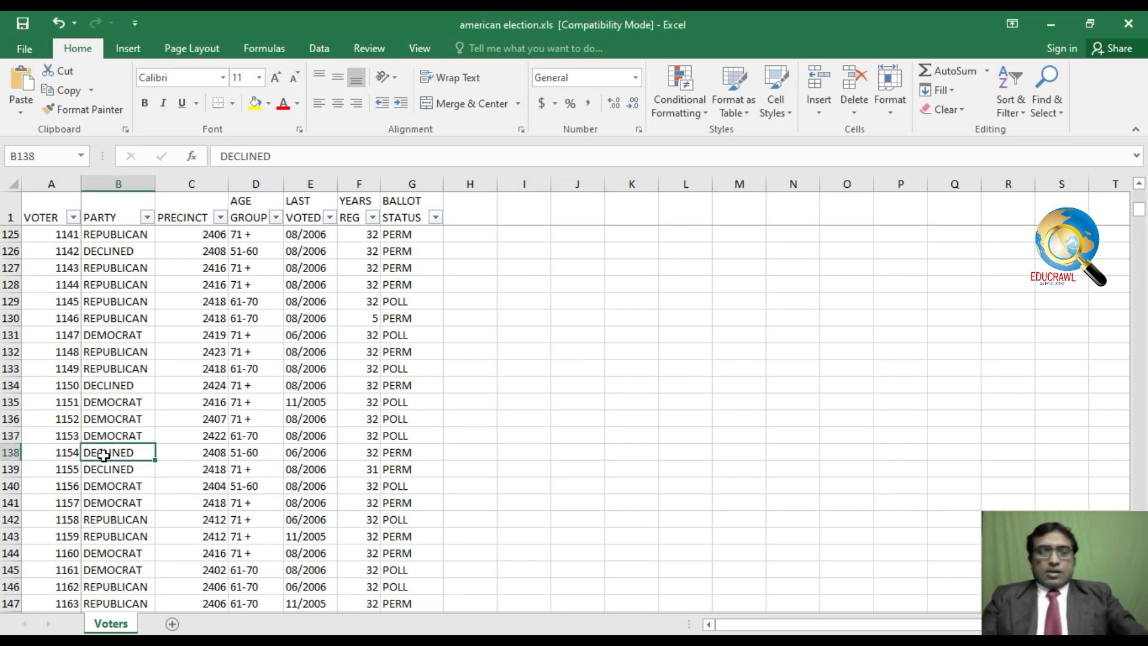
{"action": "key", "text": "ctrl+a"}
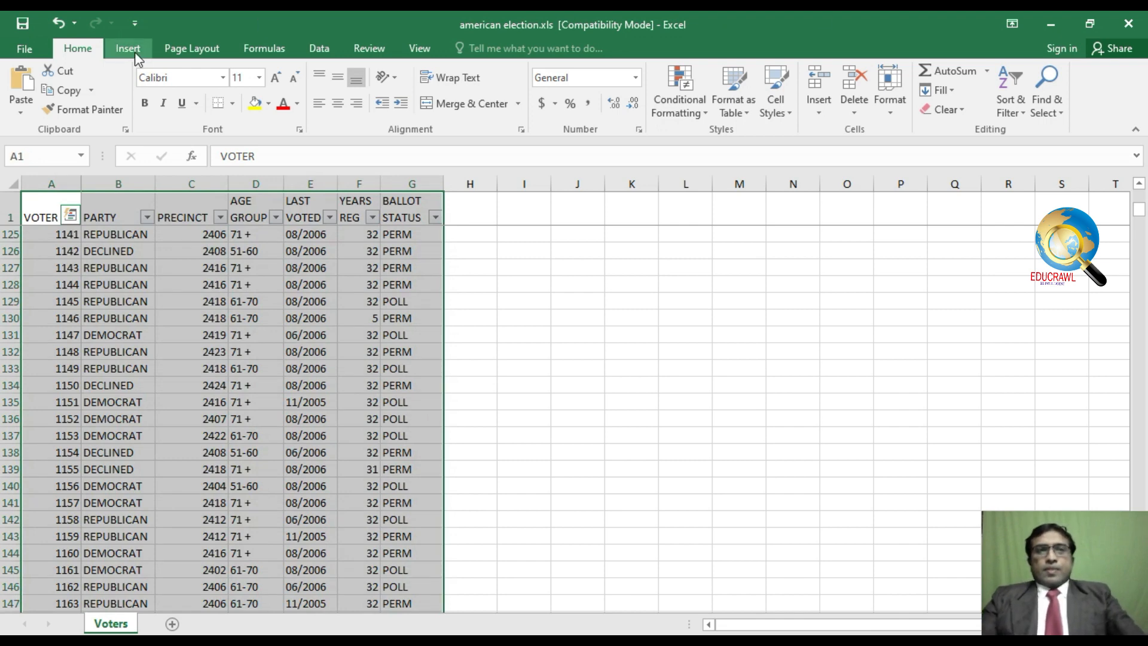
{"action": "left_click", "coordinate": [129, 49]}
{"action": "left_click", "coordinate": [27, 84]}
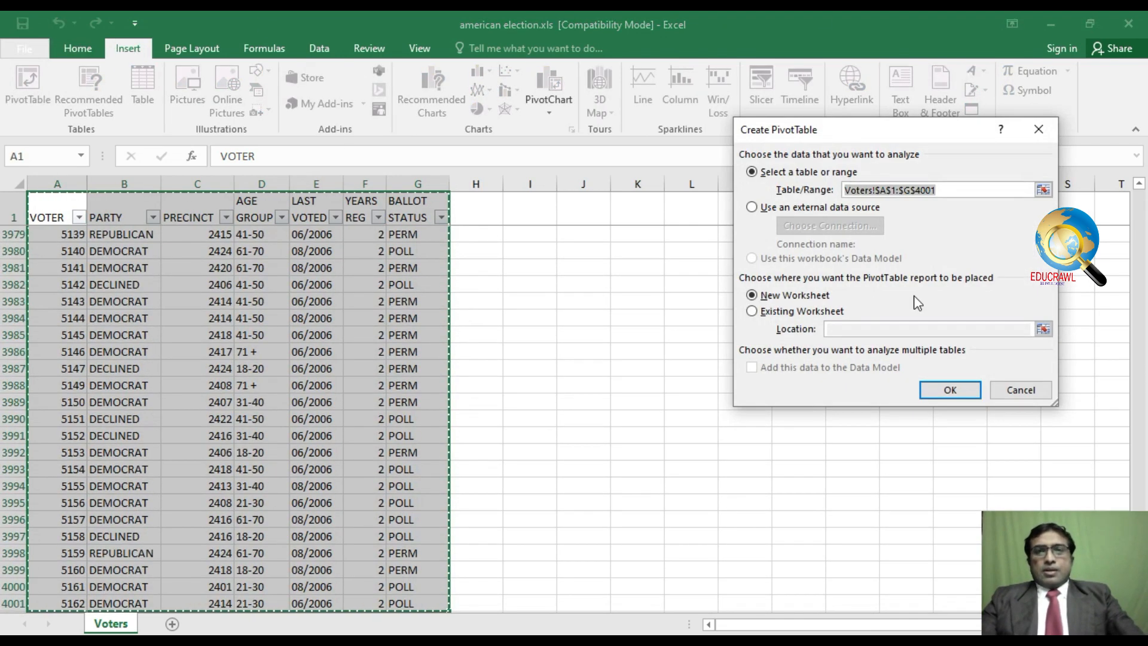
{"action": "left_click", "coordinate": [943, 392]}
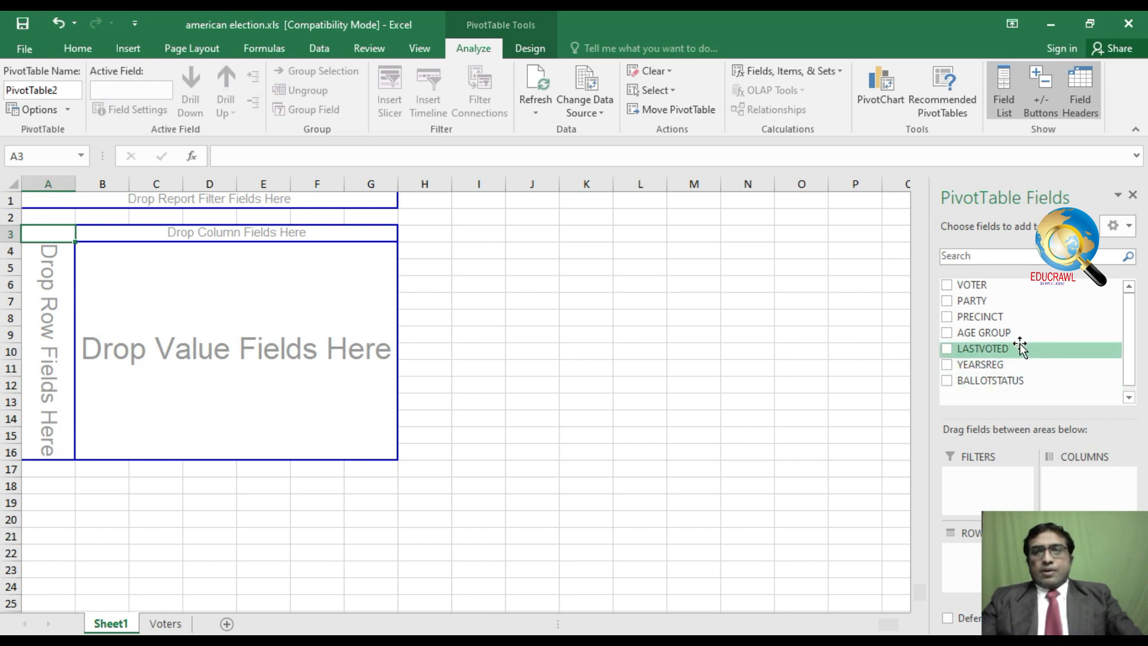
Lay out the PivotTable with PARTY and AGE GROUP as row fields and the count of BALLOTSTATUS as values.
{"action": "left_click_drag", "start_coordinate": [975, 301], "coordinate": [970, 553]}
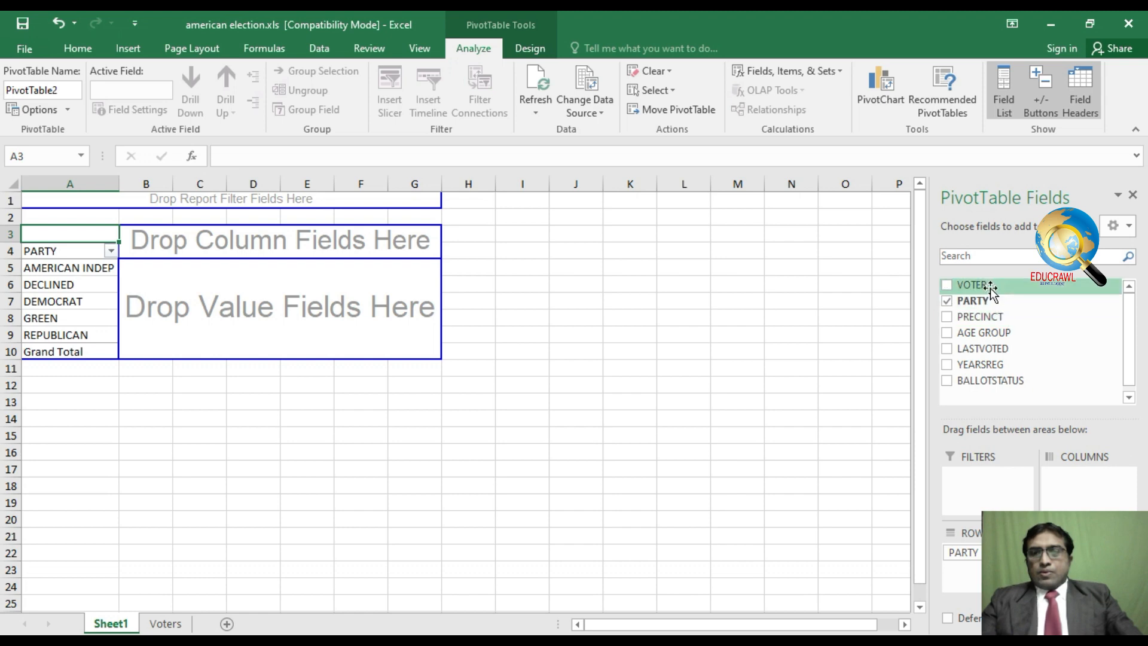
{"action": "left_click_drag", "start_coordinate": [1005, 333], "coordinate": [963, 569]}
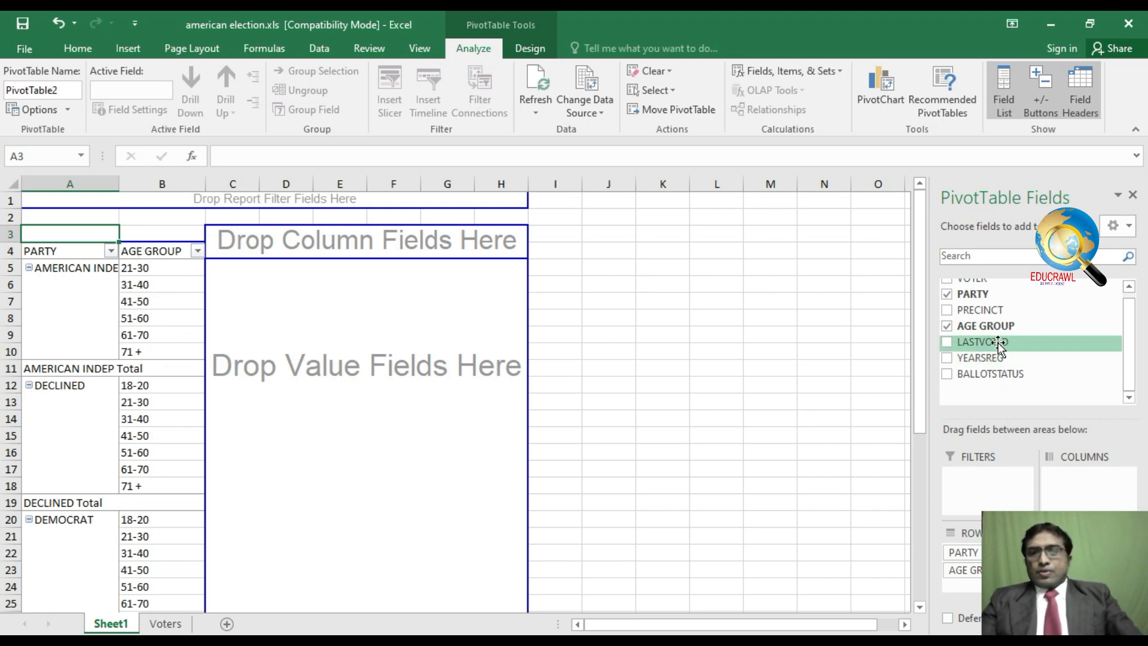
{"action": "left_click_drag", "start_coordinate": [979, 376], "coordinate": [1088, 559]}
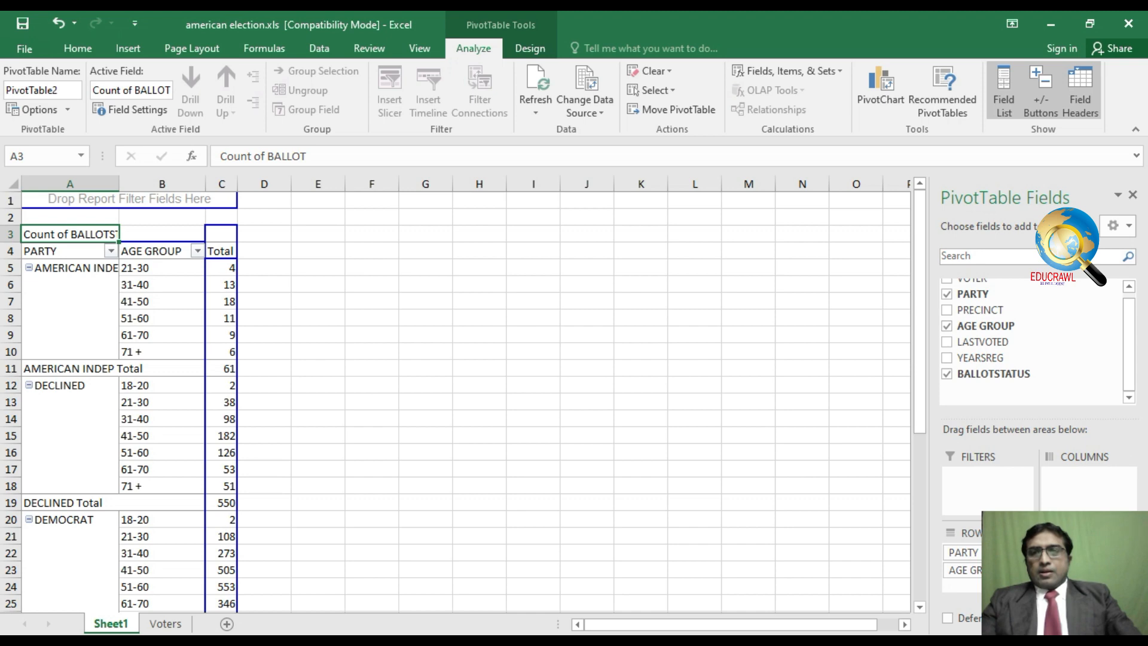
Try YEARSREG as a column field and as the report filter, and remove it from the PivotTable.
{"action": "left_click_drag", "start_coordinate": [982, 362], "coordinate": [1078, 497]}
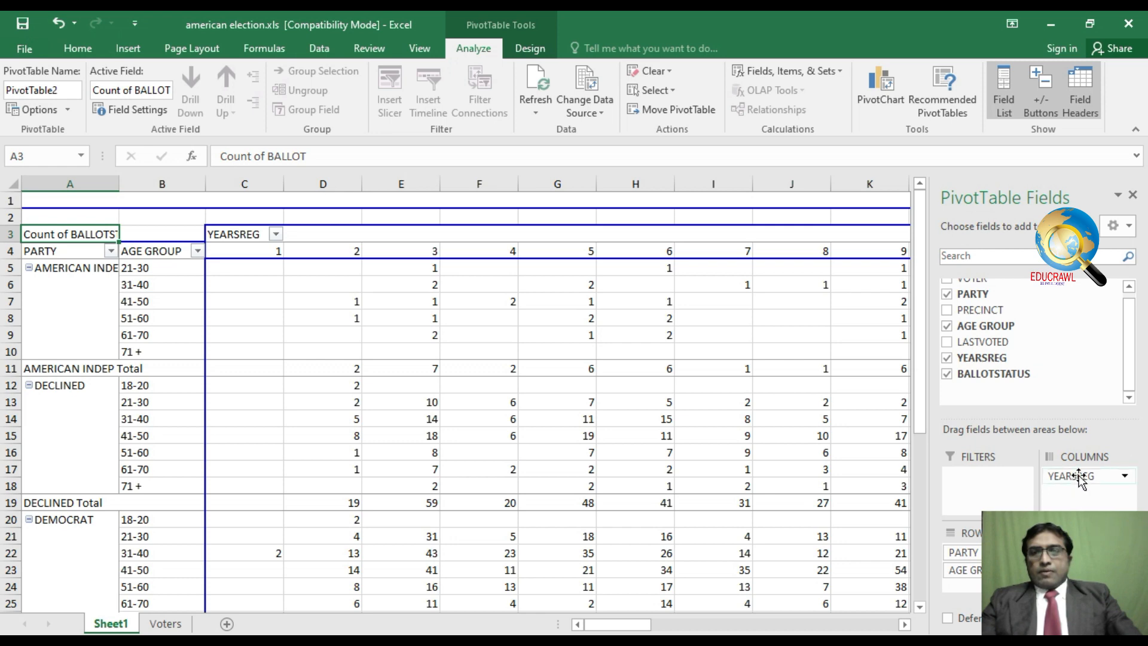
{"action": "left_click_drag", "start_coordinate": [1079, 475], "coordinate": [975, 473]}
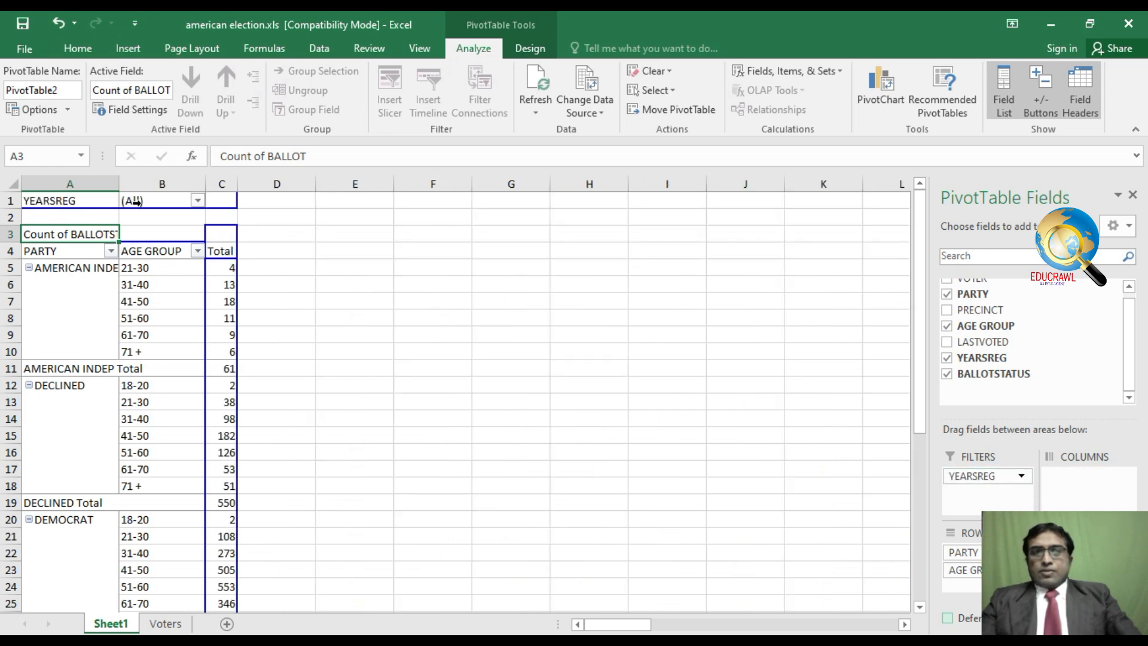
{"action": "left_click", "coordinate": [197, 201]}
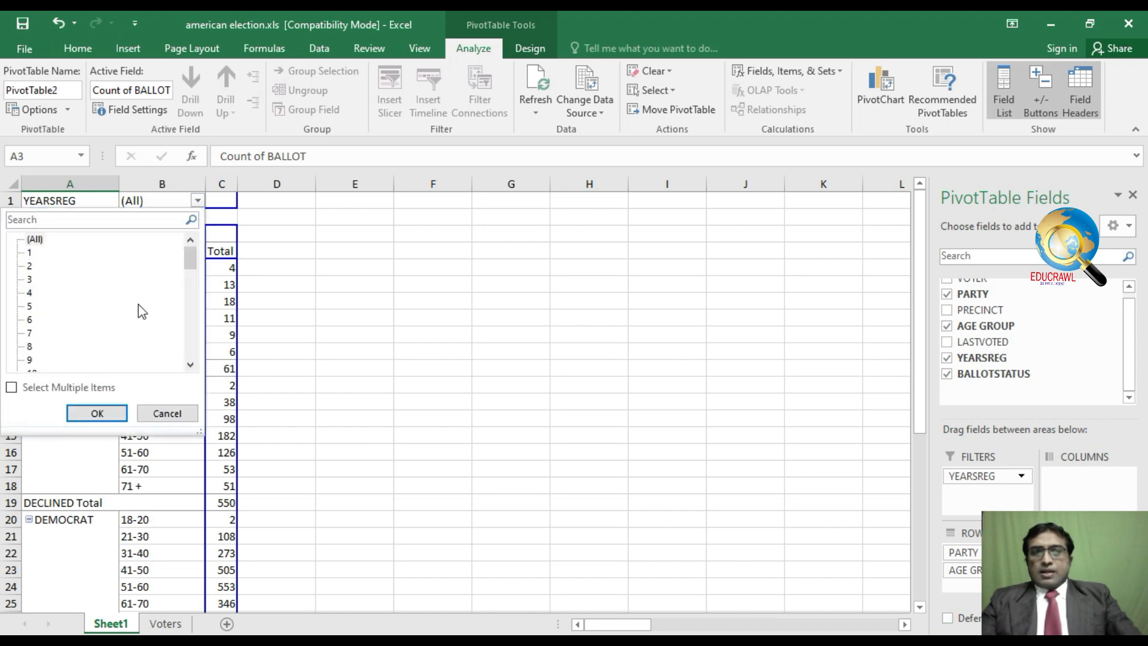
{"action": "mouse_move", "coordinate": [192, 256]}
{"action": "left_mouse_down"}
{"action": "mouse_move", "coordinate": [196, 383]}
{"action": "mouse_move", "coordinate": [192, 248]}
{"action": "left_mouse_up"}
{"action": "left_click", "coordinate": [183, 413]}
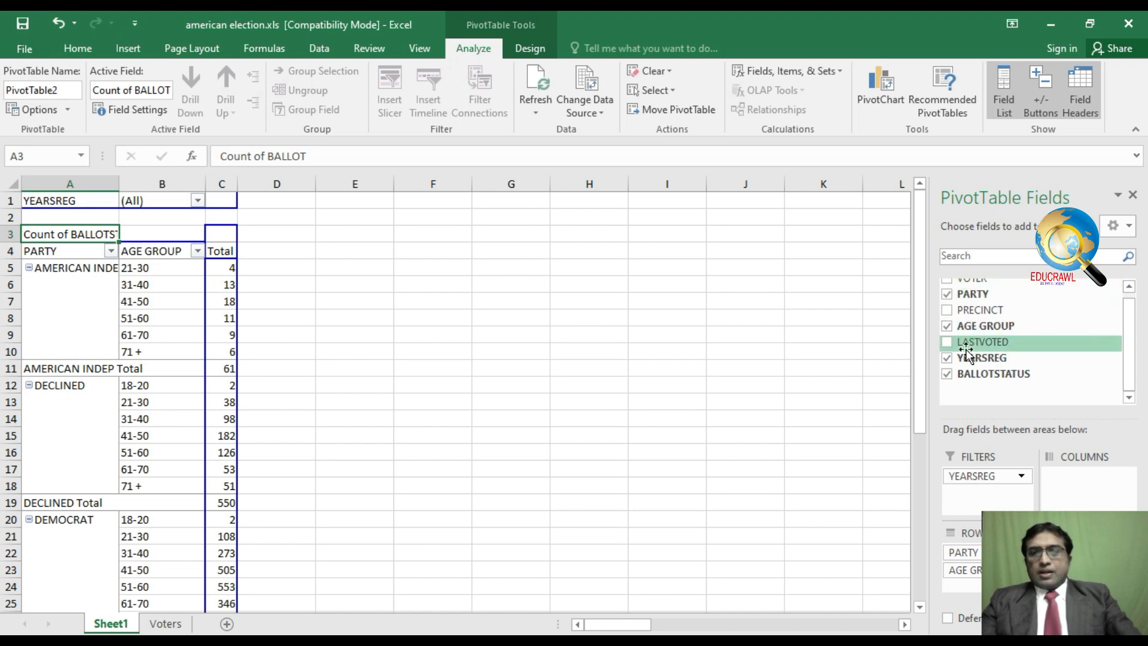
{"action": "left_click", "coordinate": [948, 358]}
Add LASTVOTED as the report filter and filter the PivotTable to 06/2006.
{"action": "left_click_drag", "start_coordinate": [972, 342], "coordinate": [974, 478]}
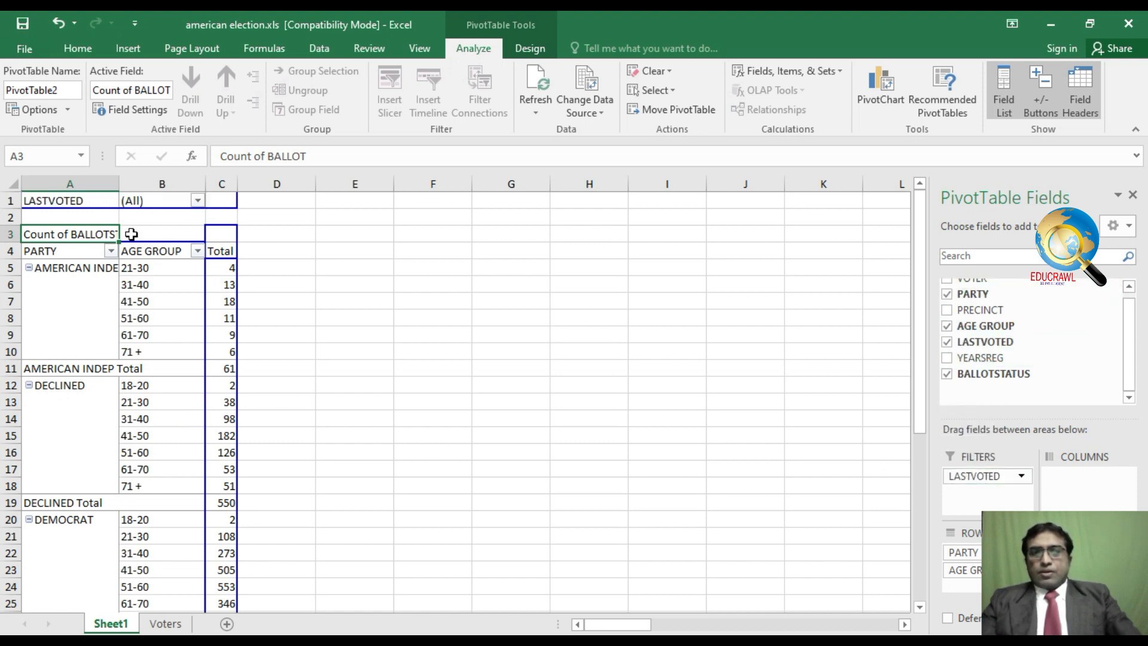
{"action": "left_click", "coordinate": [197, 200]}
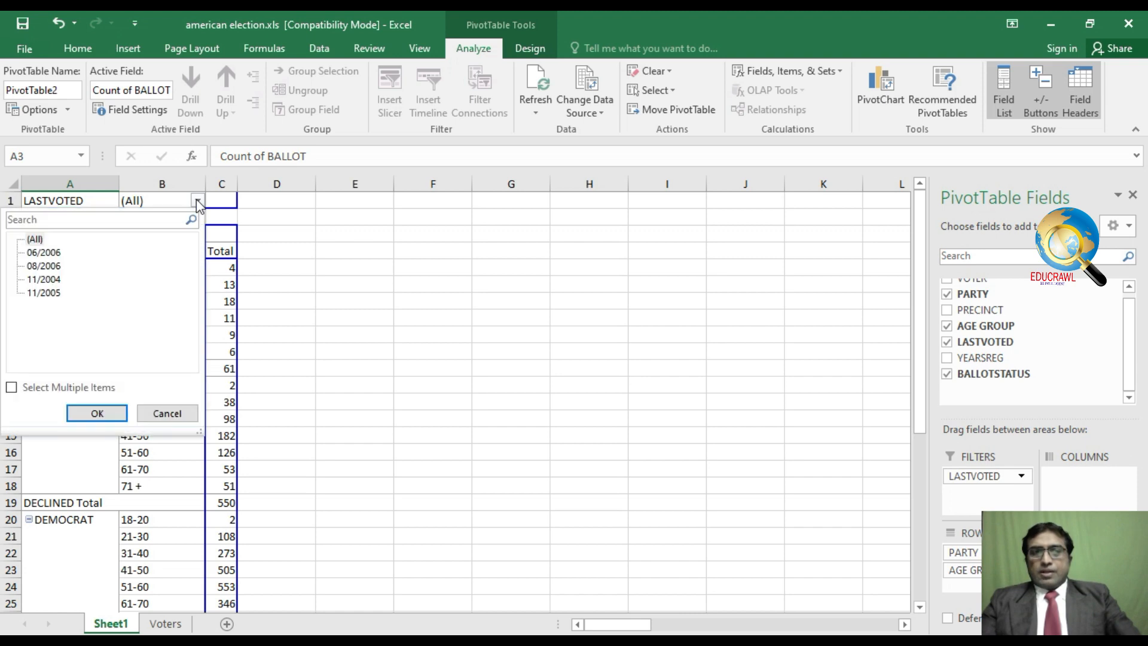
{"action": "left_click", "coordinate": [44, 253]}
{"action": "left_click", "coordinate": [101, 414]}
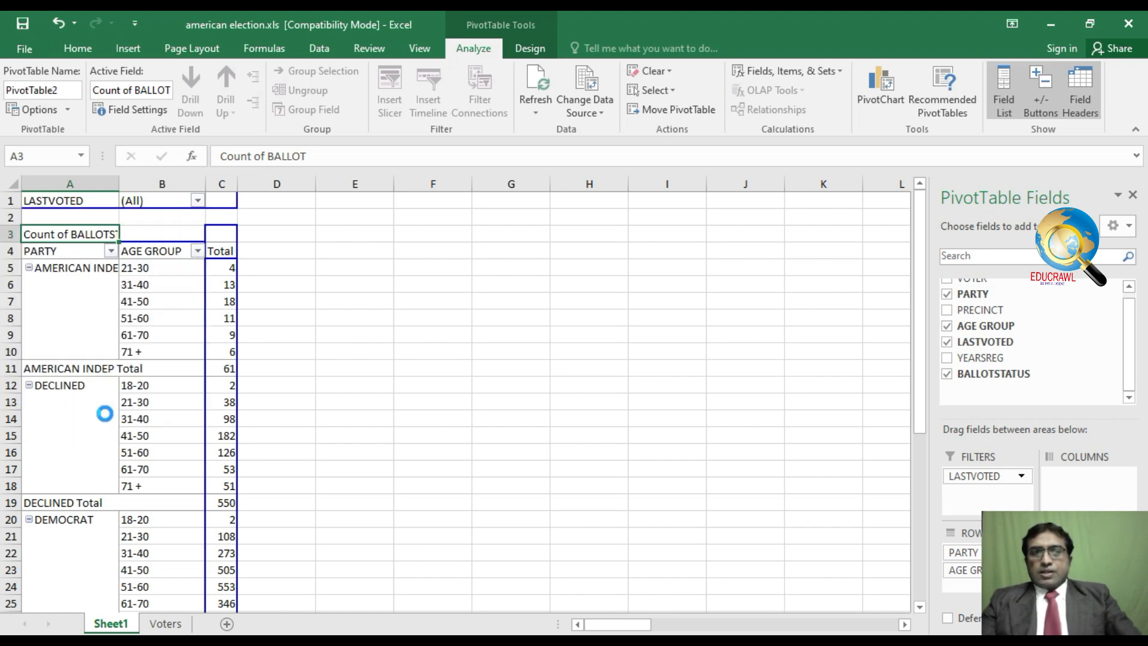
Switch the LASTVOTED report filter to 08/2006 and to 11/2004 to compare the ballot counts.
{"action": "left_click", "coordinate": [197, 201]}
{"action": "left_click", "coordinate": [46, 267]}
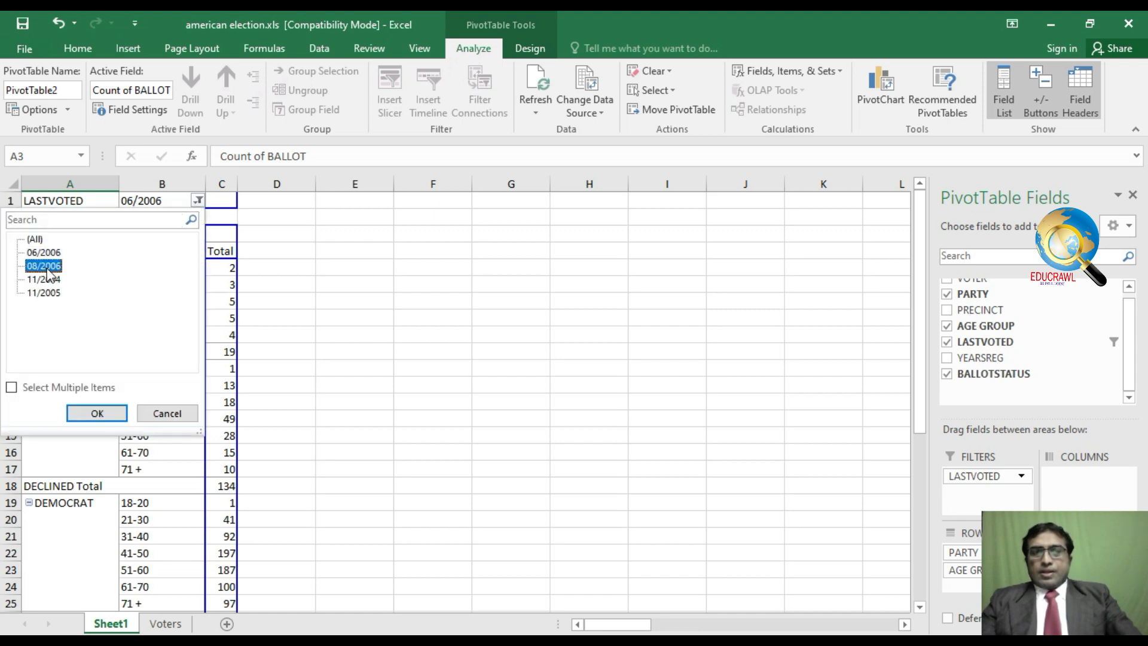
{"action": "left_click", "coordinate": [102, 414]}
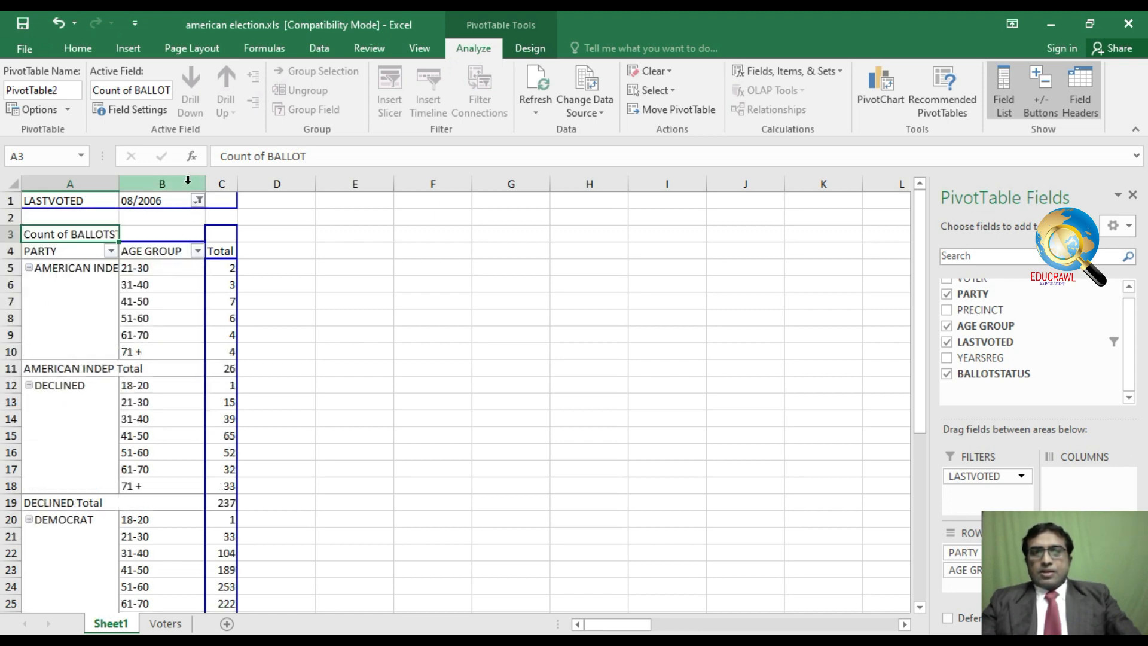
{"action": "left_click", "coordinate": [197, 200]}
{"action": "left_click", "coordinate": [50, 281]}
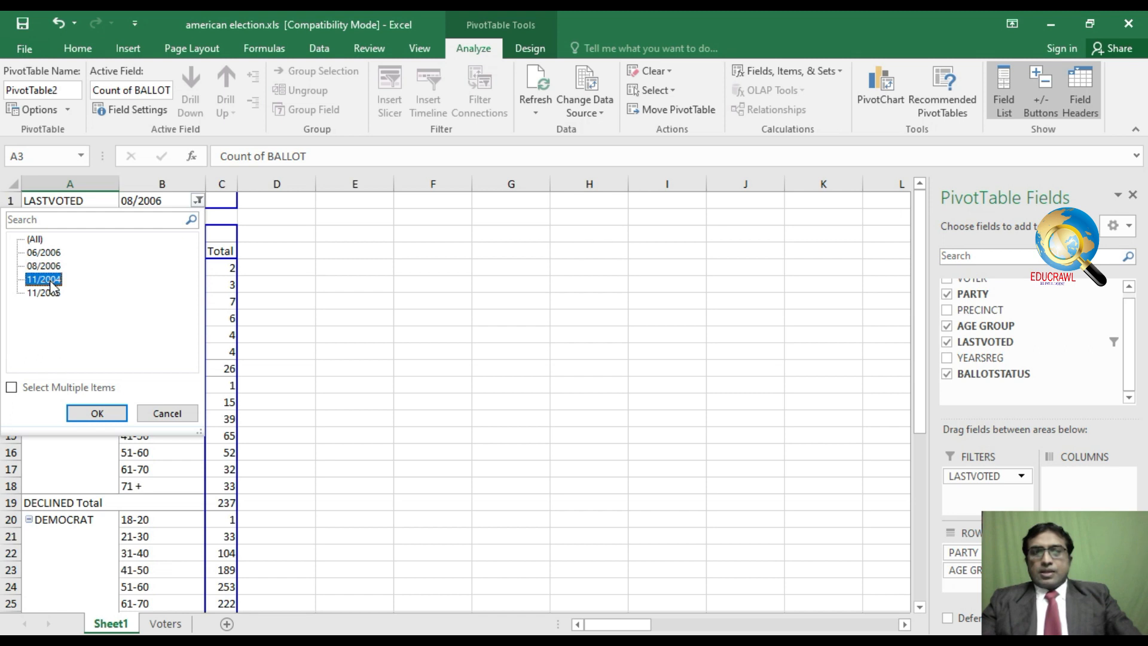
{"action": "left_click", "coordinate": [96, 413]}
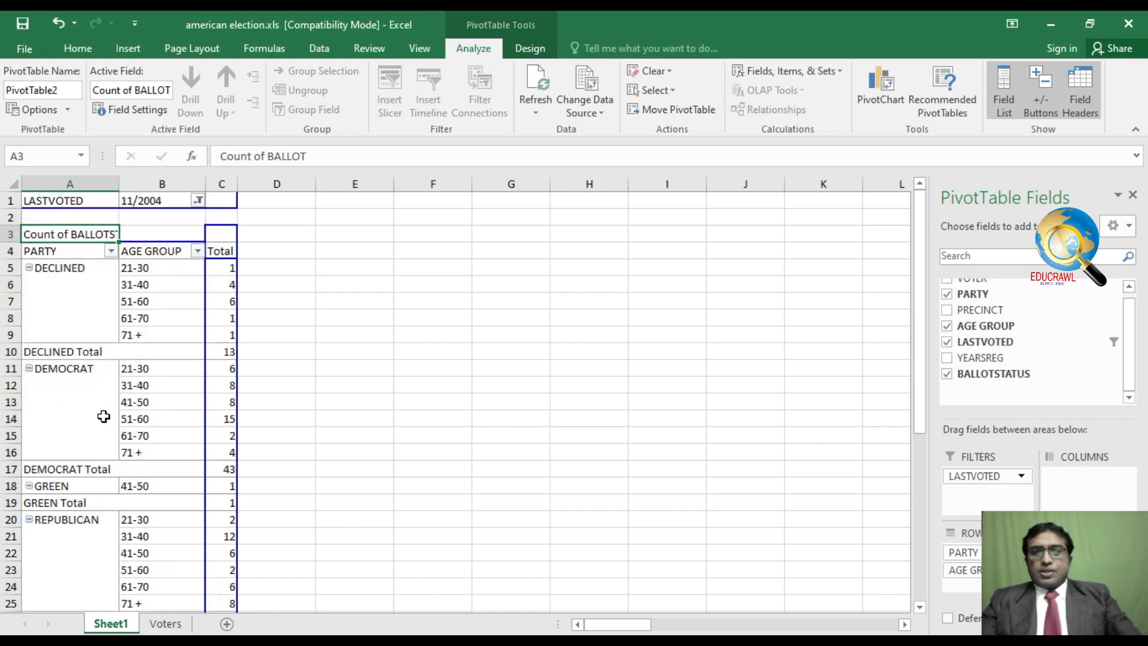
Set the LASTVOTED report filter to 11/2005.
{"action": "left_click", "coordinate": [191, 202]}
{"action": "left_click", "coordinate": [198, 201]}
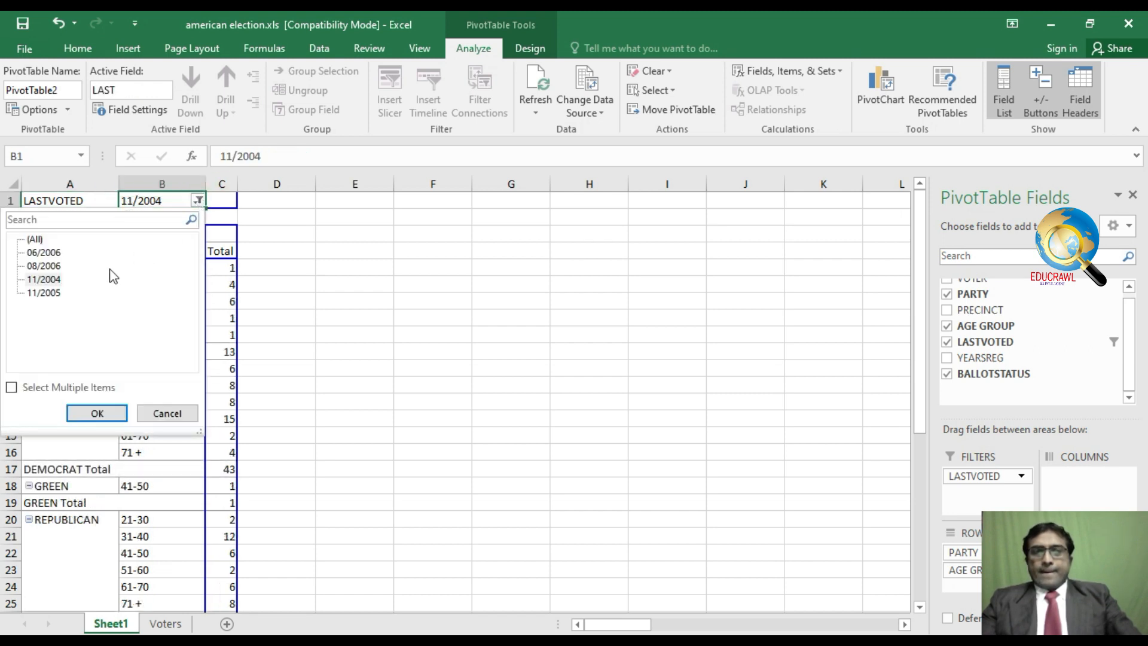
{"action": "left_click", "coordinate": [45, 292]}
{"action": "left_click", "coordinate": [107, 411]}
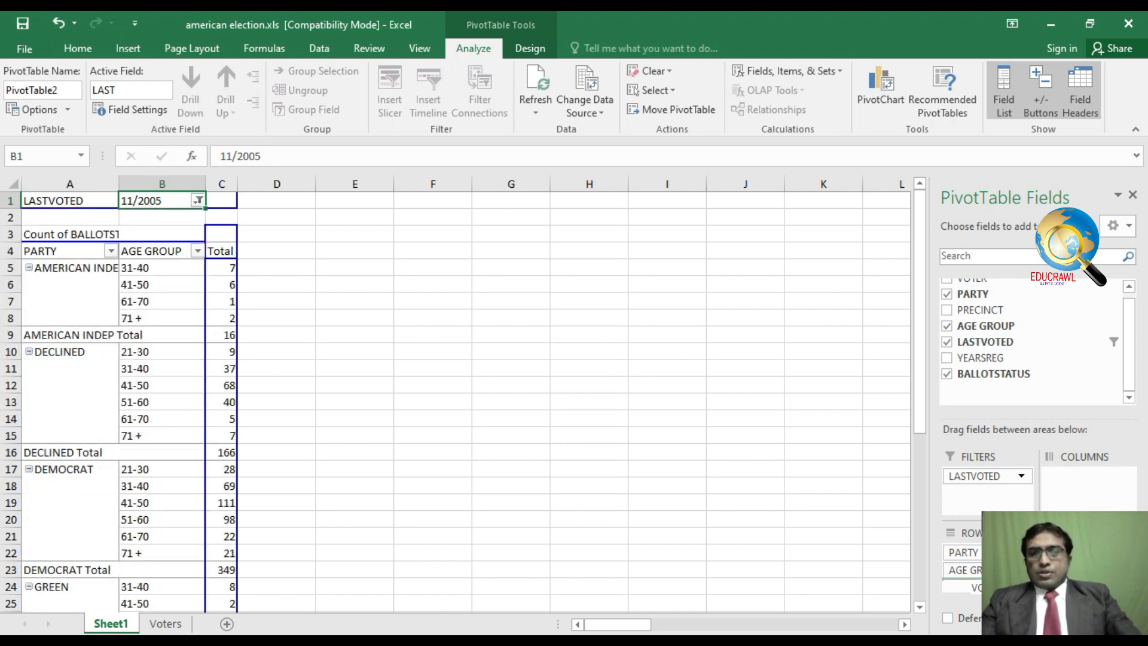
Rearrange the PivotTable with PARTY as the column field and VOTER above AGE GROUP as the row fields.
{"action": "left_click_drag", "start_coordinate": [974, 280], "coordinate": [988, 587]}
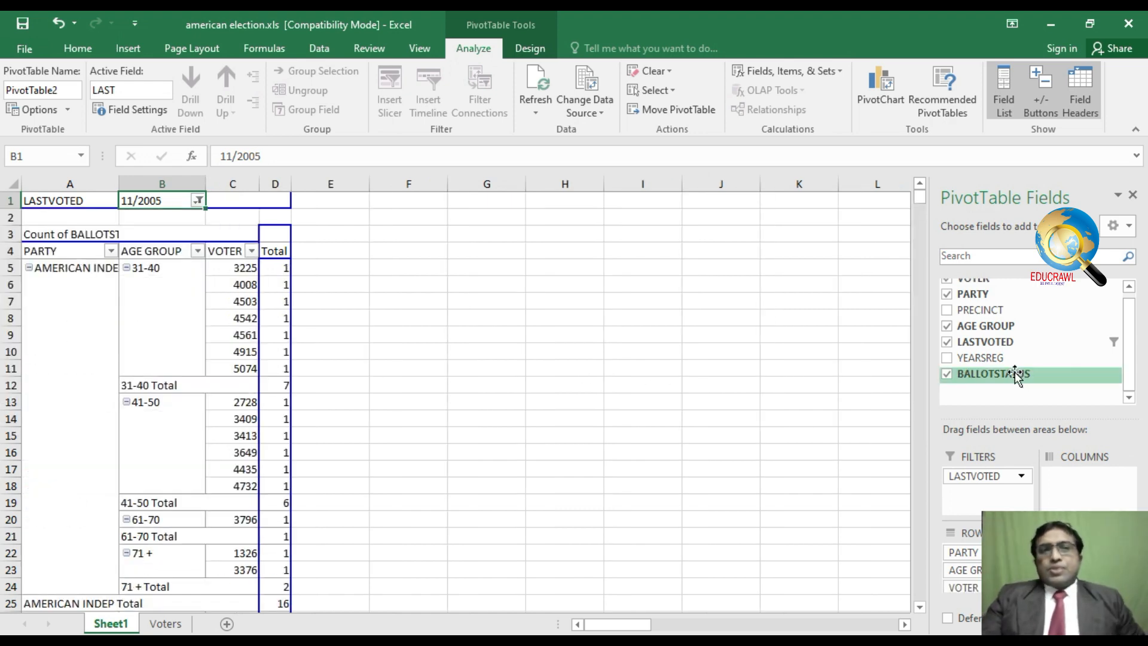
{"action": "left_click_drag", "start_coordinate": [963, 552], "coordinate": [1068, 488]}
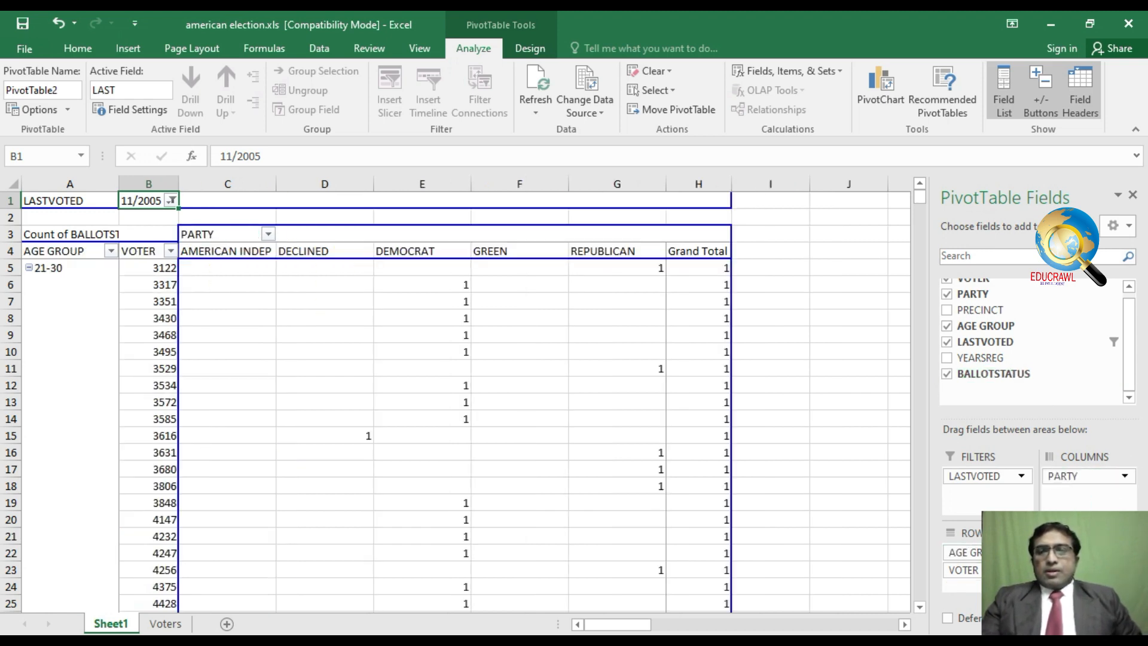
{"action": "left_click_drag", "start_coordinate": [963, 552], "coordinate": [1077, 559]}
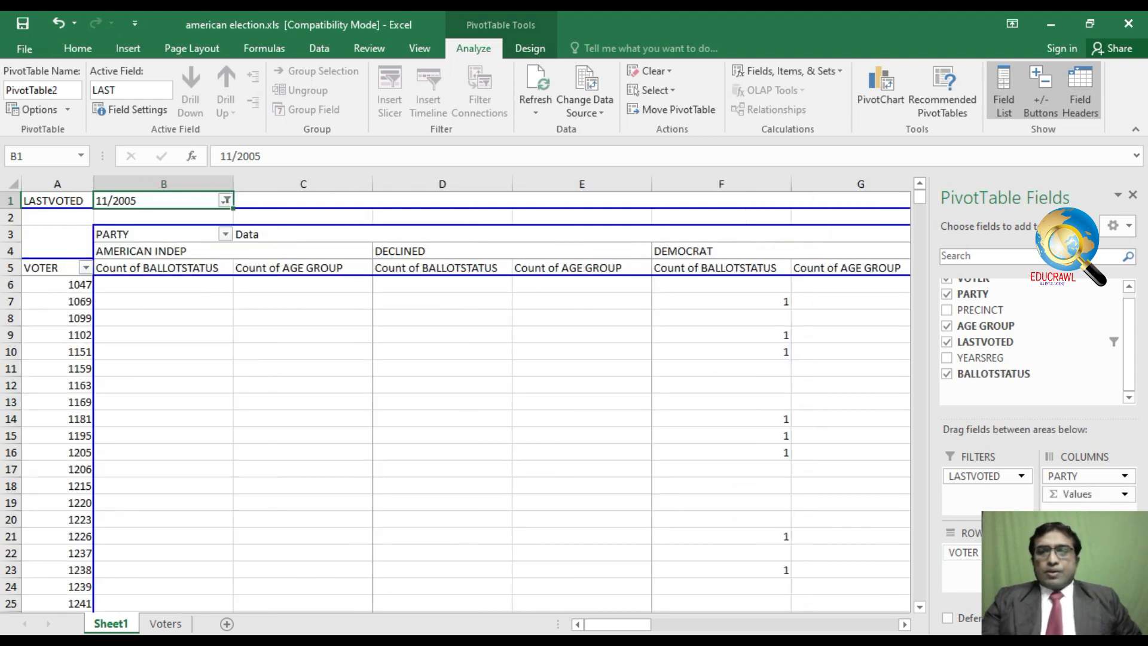
{"action": "left_click_drag", "start_coordinate": [1070, 559], "coordinate": [964, 567]}
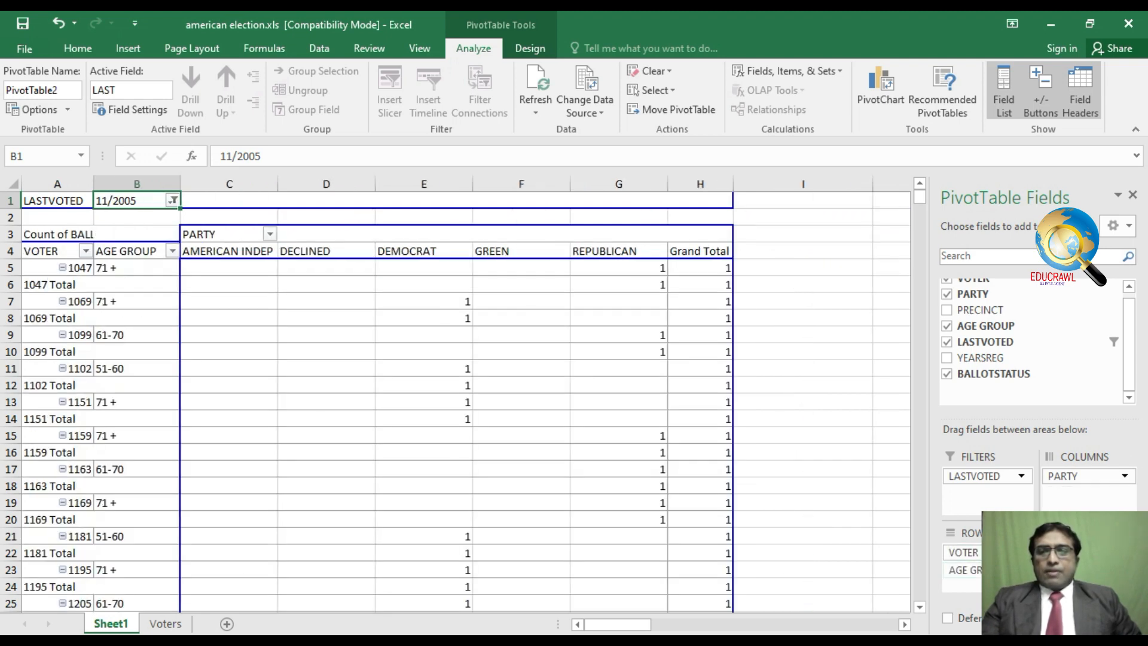